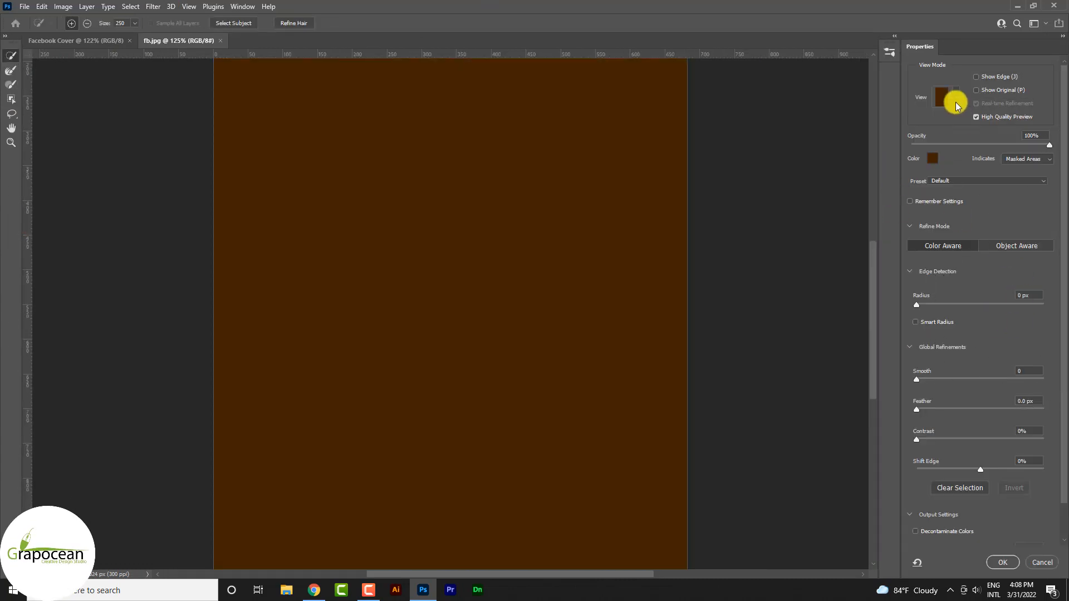
- Switch the selection preview to On White and set its opacity to 71%
left_click(952, 98)
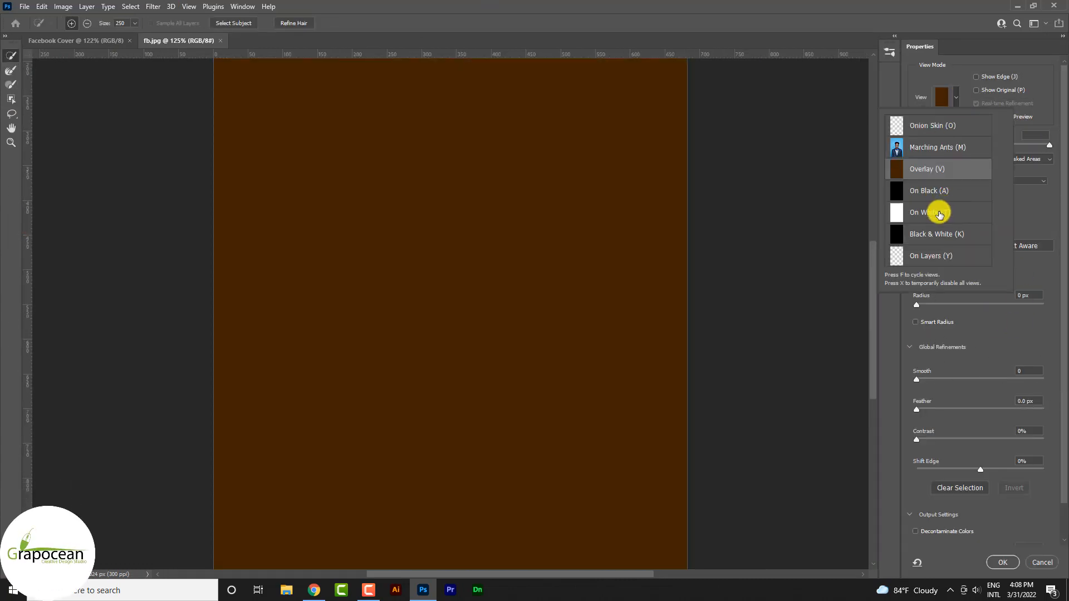
left_click(939, 214)
left_click_drag(1037, 143, 1010, 145)
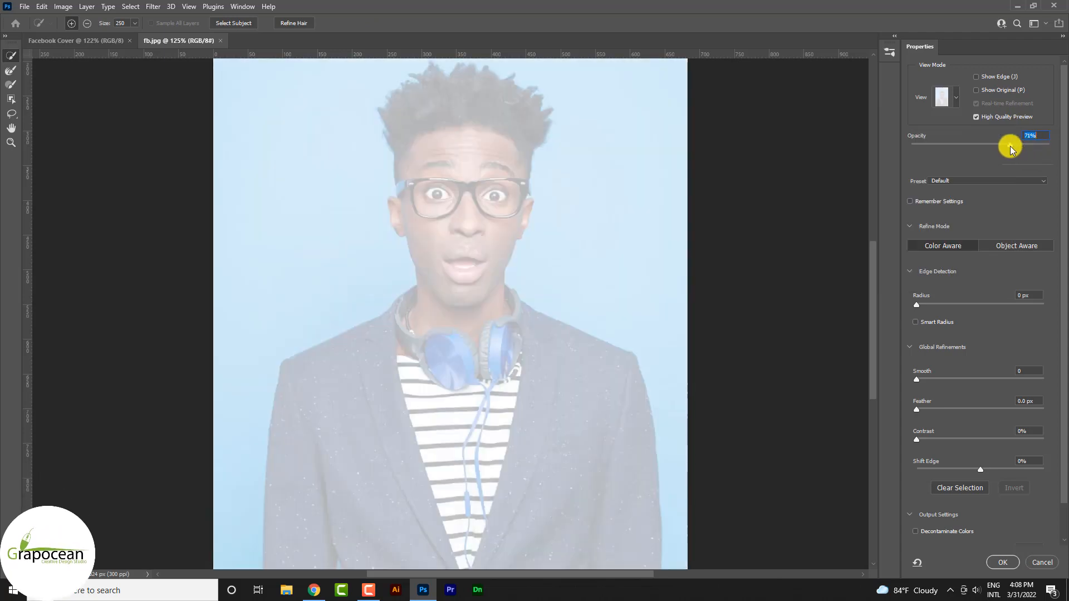
- Select the man's hair, face, headphones, shirt and jacket with the Quick Selection brush, using a smaller brush size
key("bracketleft")
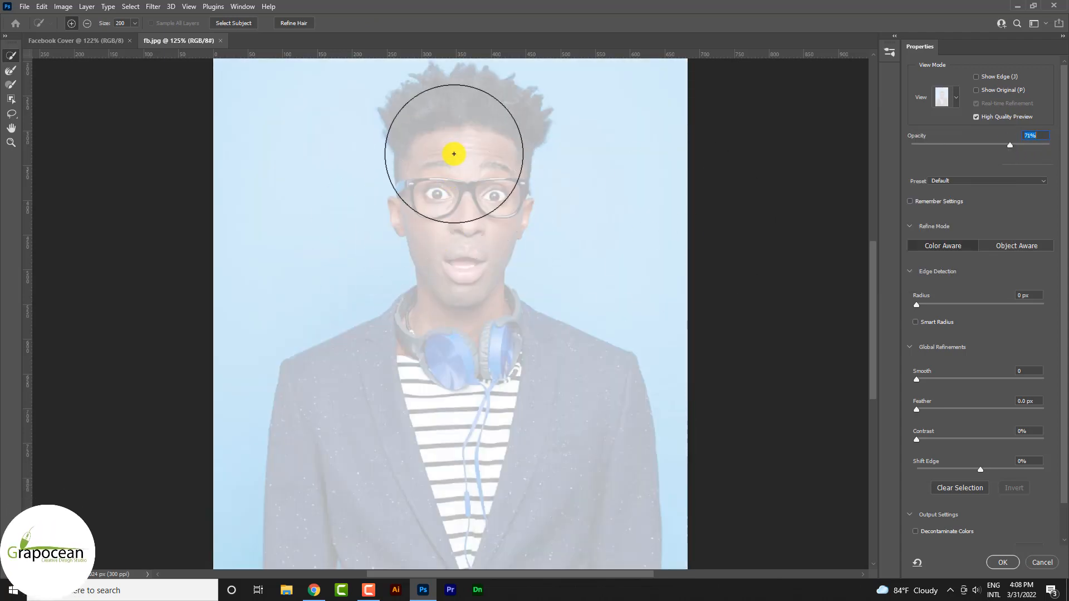
left_click_drag(451, 115, 456, 141)
mouse_move(454, 205)
left_mouse_down()
mouse_move(465, 307)
mouse_move(451, 357)
mouse_move(345, 388)
mouse_move(299, 433)
mouse_move(316, 458)
left_mouse_up()
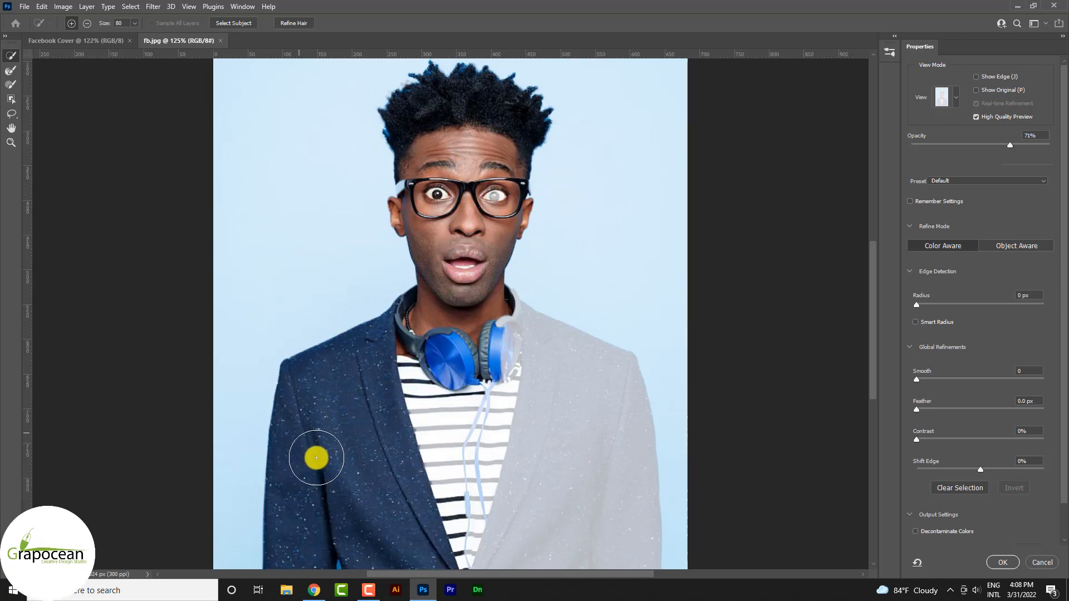
left_click_drag(534, 471, 561, 470)
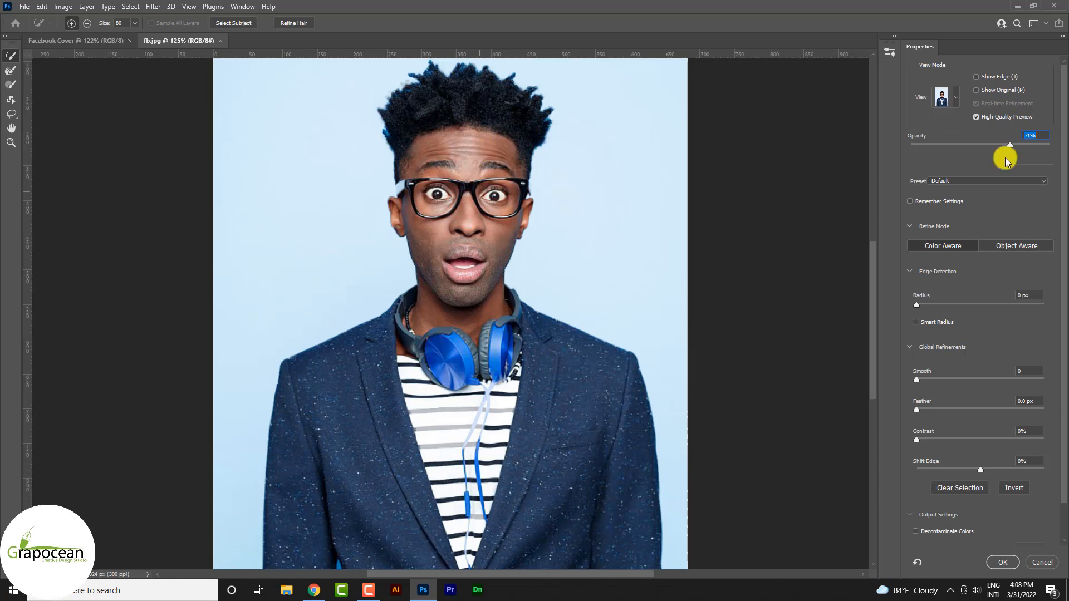
- Set the preview opacity to 100% and check the selection from the head down to the jacket's lower edge
mouse_move(1007, 146)
left_mouse_down()
mouse_move(1052, 146)
mouse_move(921, 145)
mouse_move(1057, 156)
mouse_move(961, 159)
mouse_move(1054, 146)
left_mouse_up()
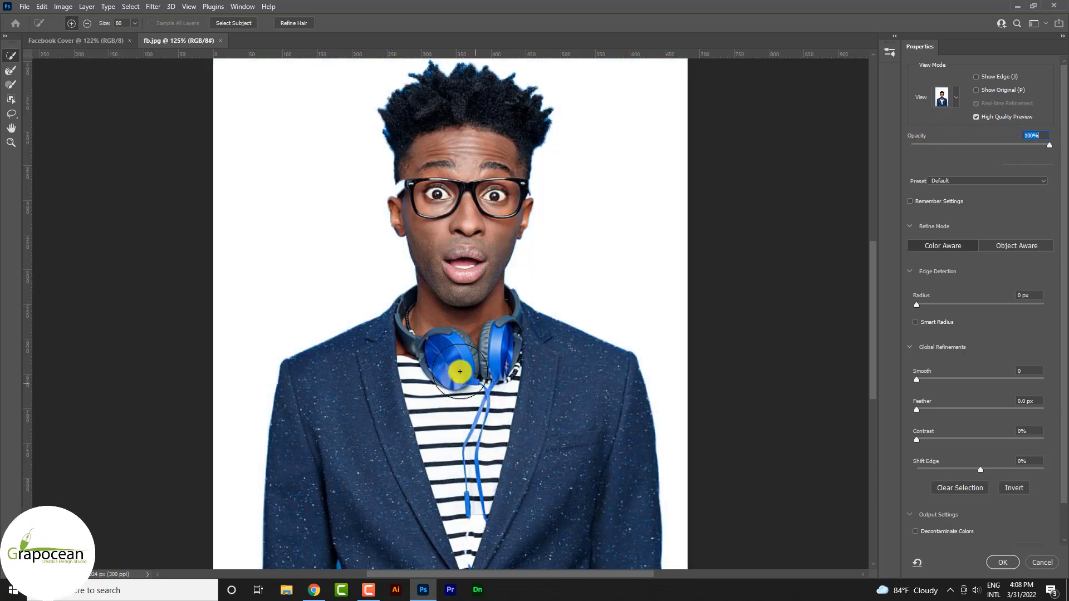
left_click_drag(499, 457, 513, 279)
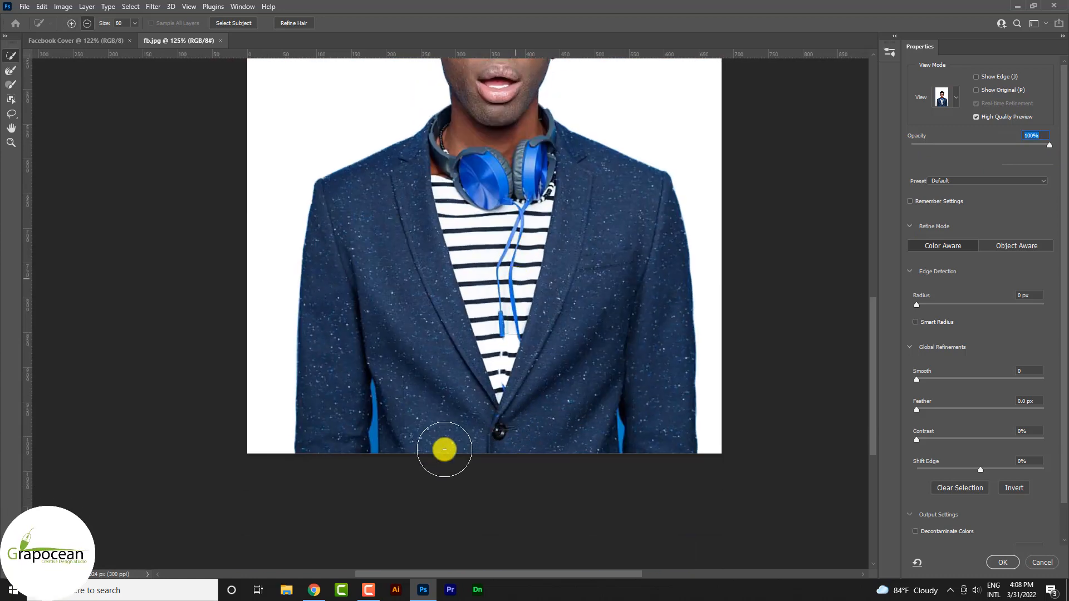
left_click_drag(517, 191, 496, 430)
- Undo the stray selection stroke above the hair and apply Refine Hair to the man's hairline
scroll(502, 200, "up", 2)
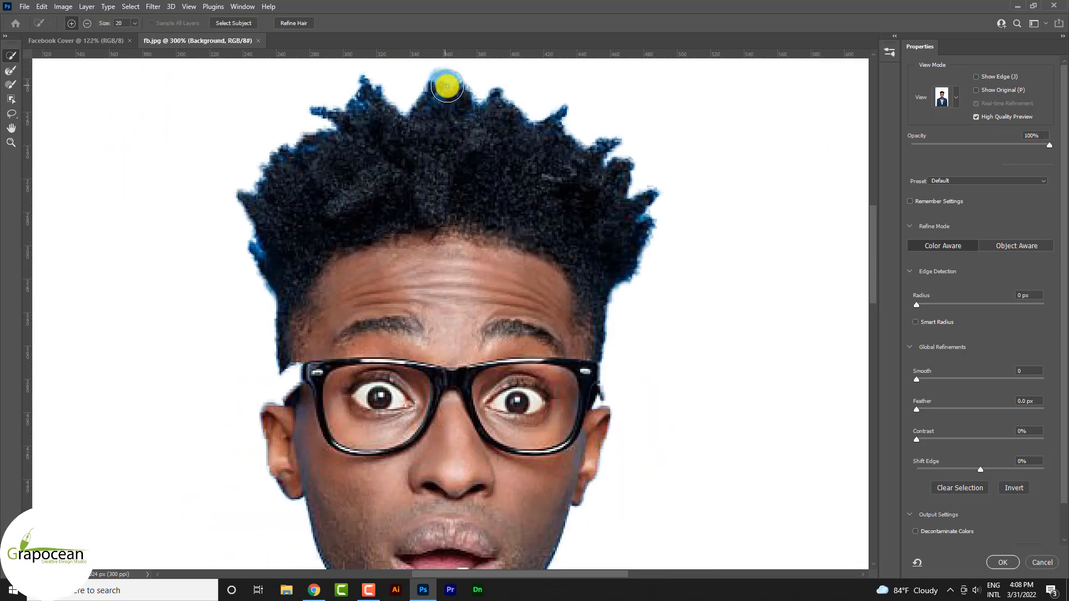
key("ctrl+z")
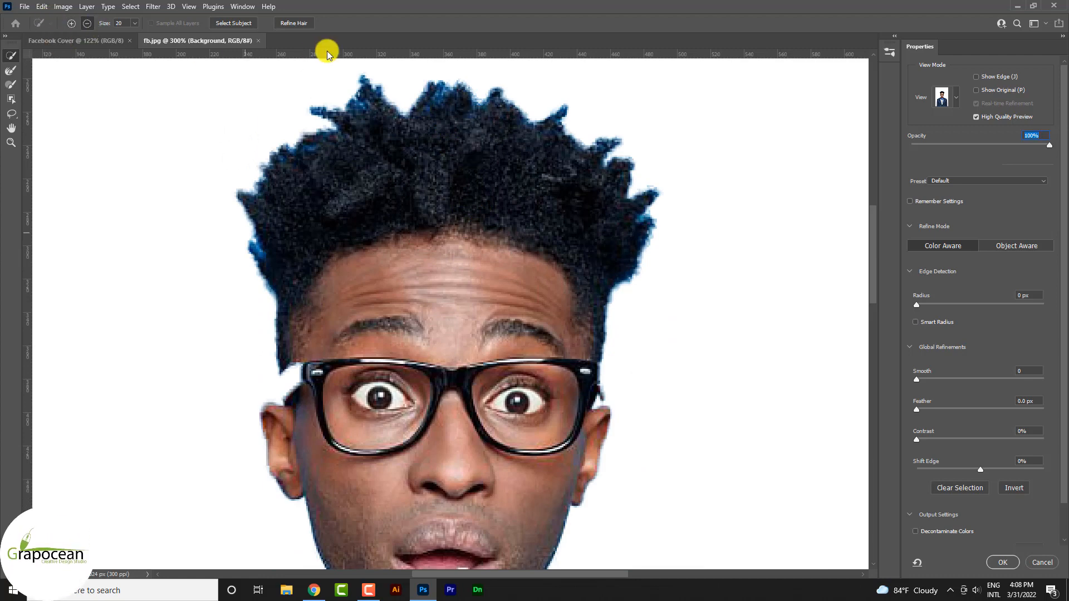
left_click(294, 23)
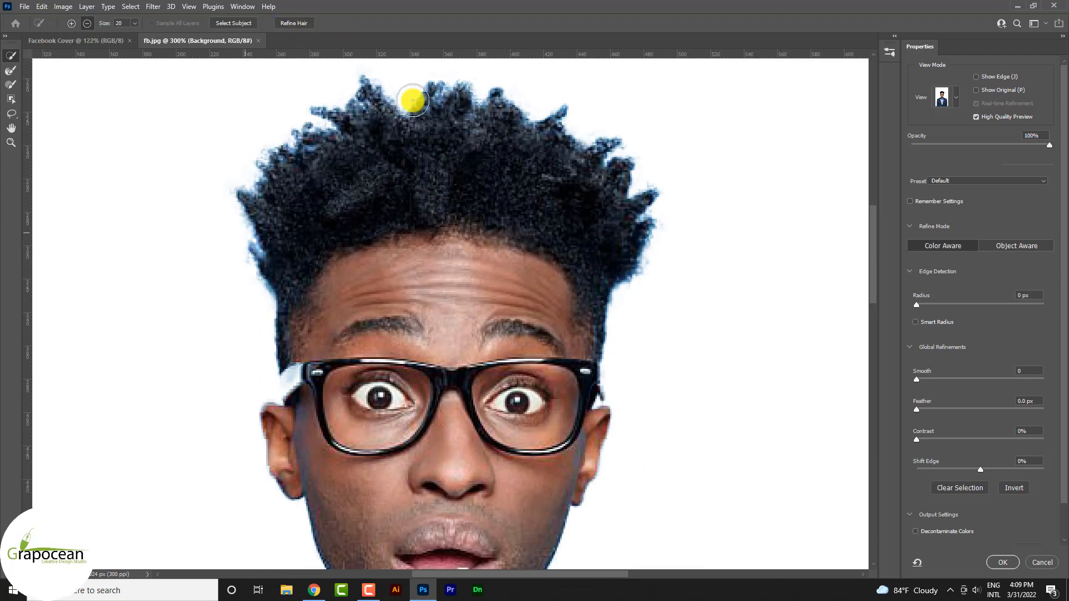
left_click_drag(412, 100, 417, 270)
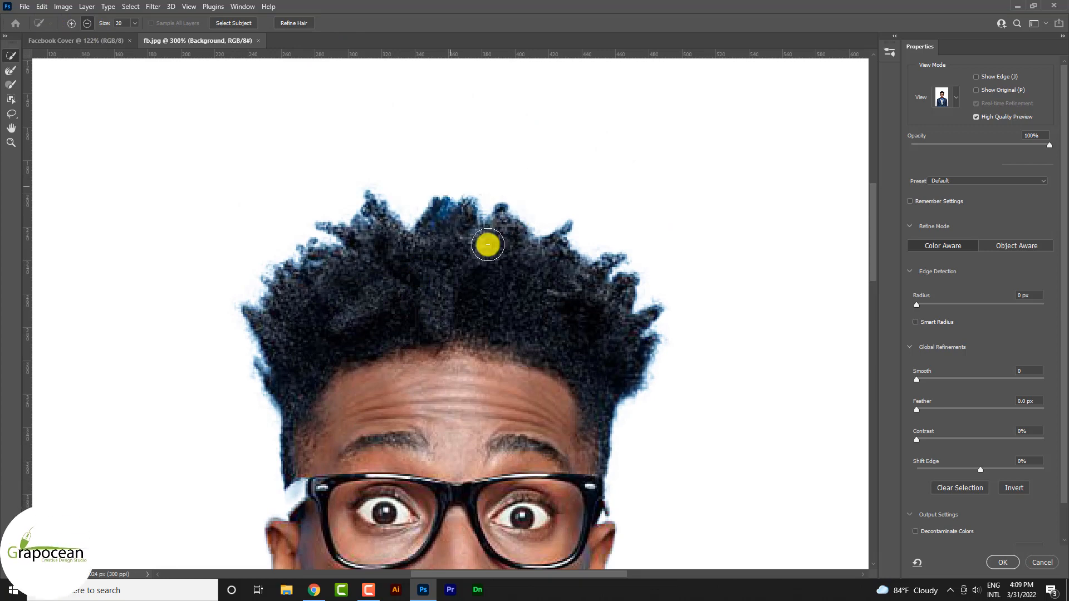
- Try a Contrast of 24% and a Smooth of 27 on the selection edge, checking the face, shirt and jacket
scroll(962, 438, "down", 1)
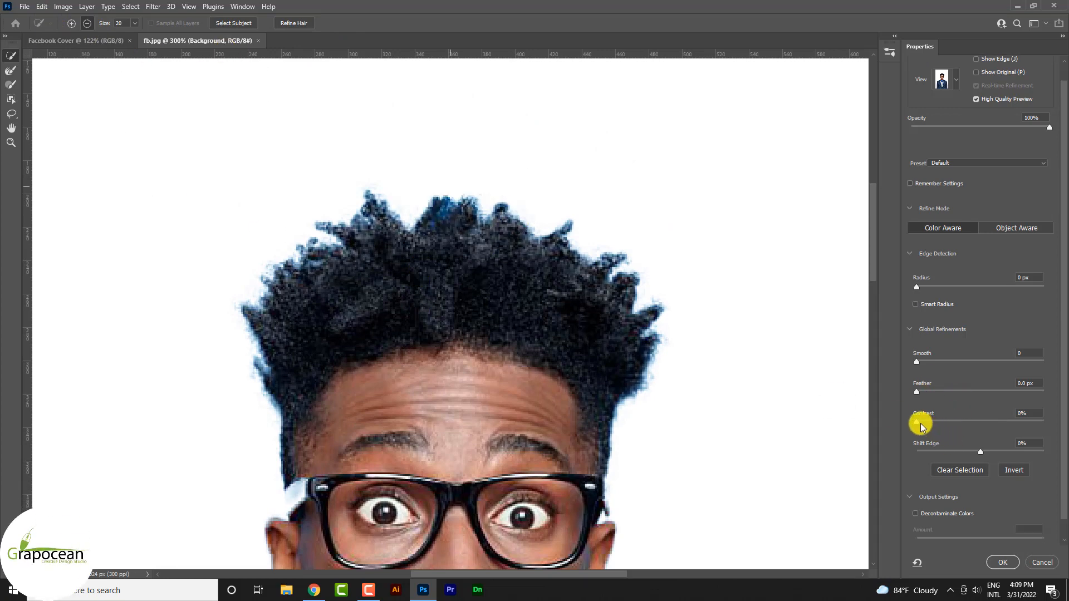
left_click_drag(917, 421, 947, 419)
scroll(958, 431, "down", 1)
left_click_drag(589, 442, 563, 148)
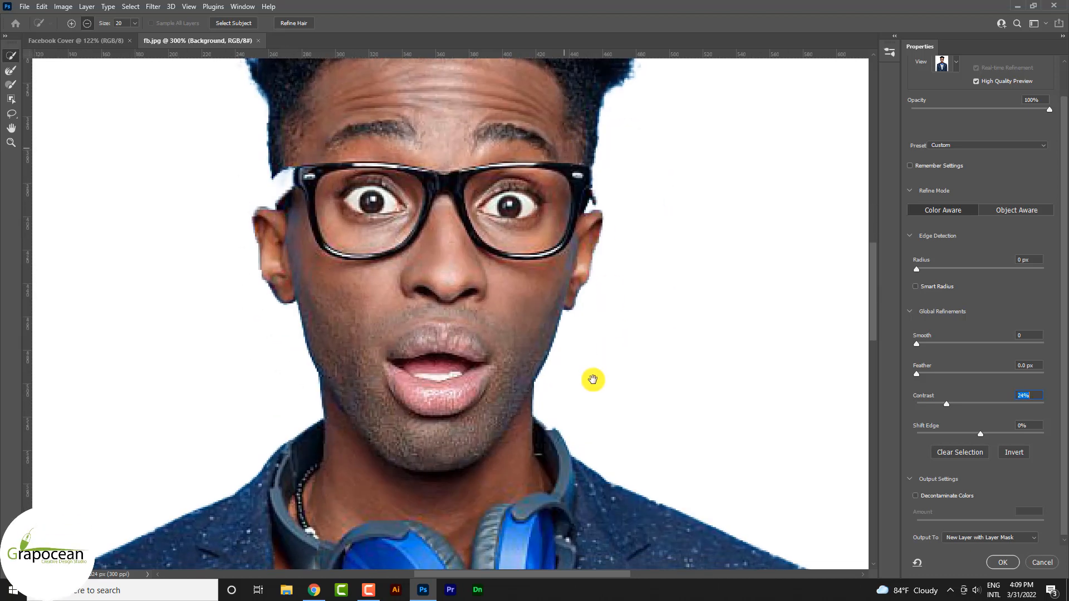
left_click_drag(593, 380, 563, 338)
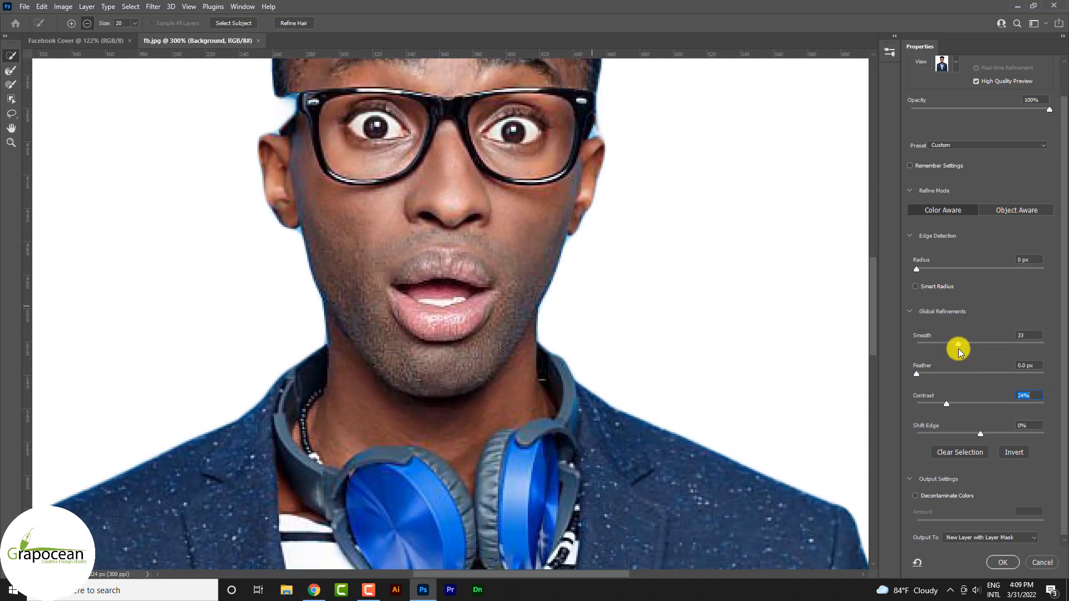
left_click_drag(958, 349, 950, 349)
left_click_drag(739, 462, 803, 269)
left_click_drag(487, 362, 465, 431)
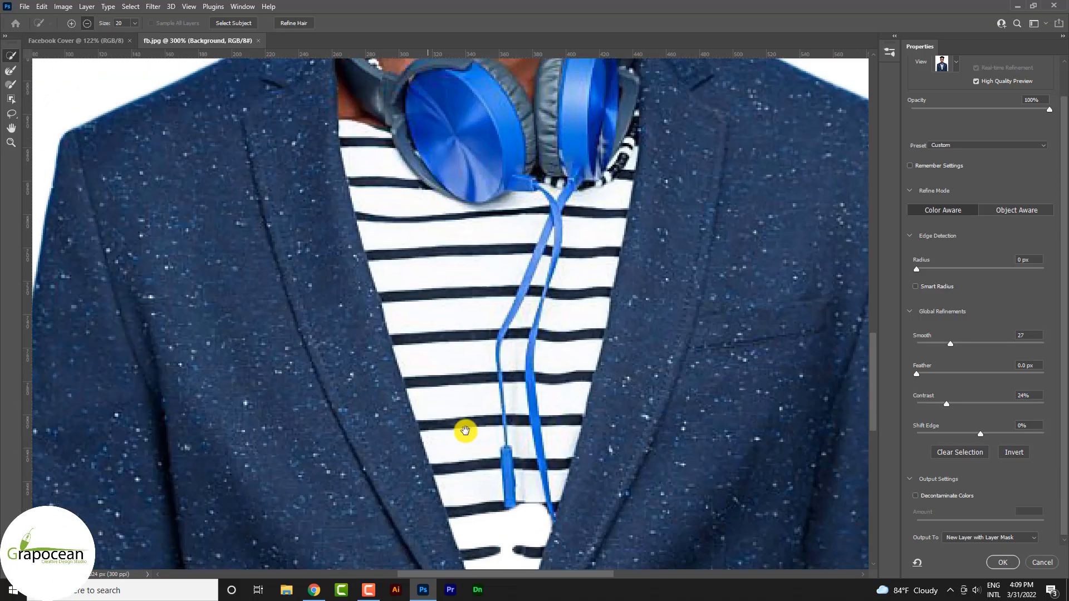
left_click_drag(536, 113, 523, 508)
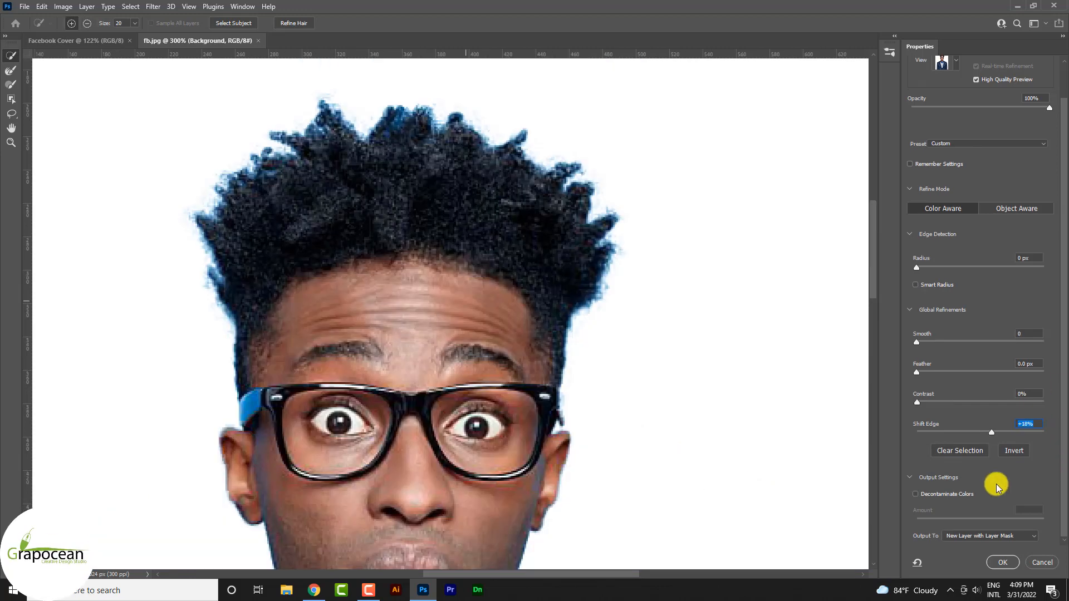
- Turn on Decontaminate Colors and recover the tuft at the top centre of the hair with another Refine Hair pass
left_click(951, 493)
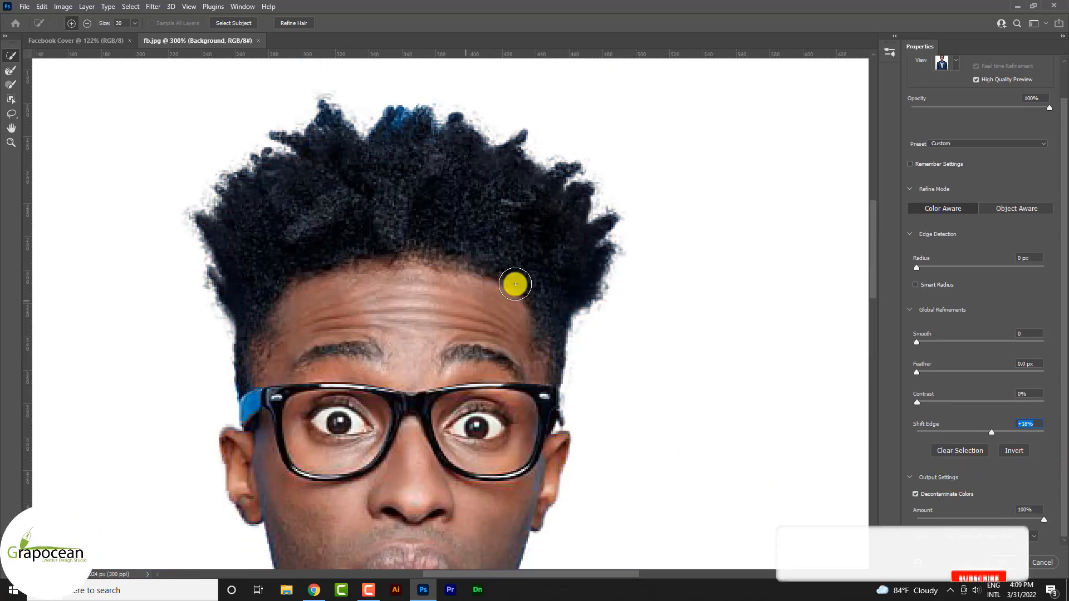
left_click_drag(414, 124, 459, 100)
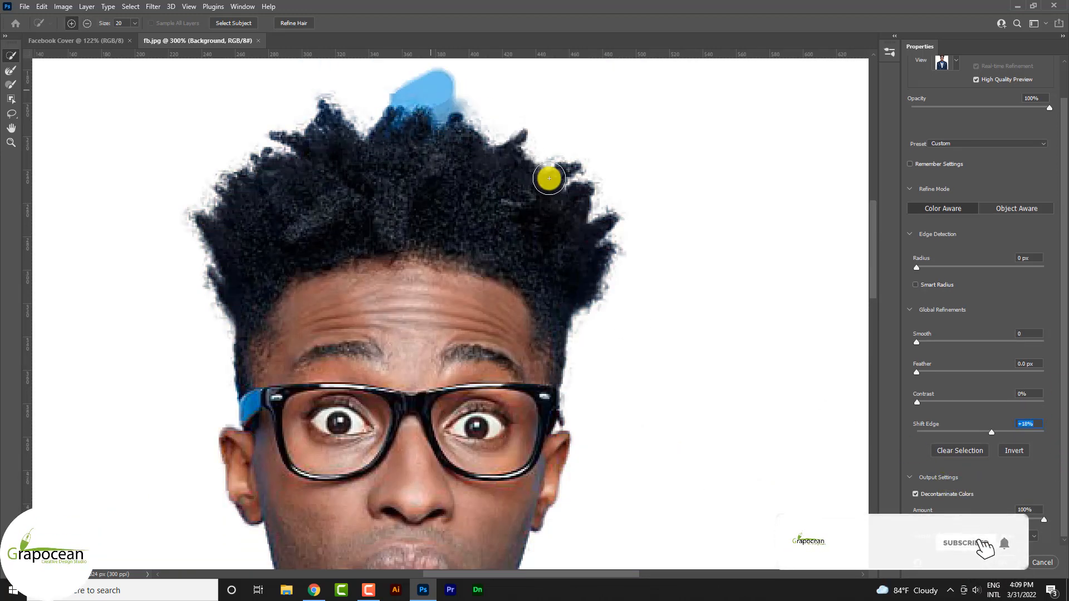
left_click(293, 24)
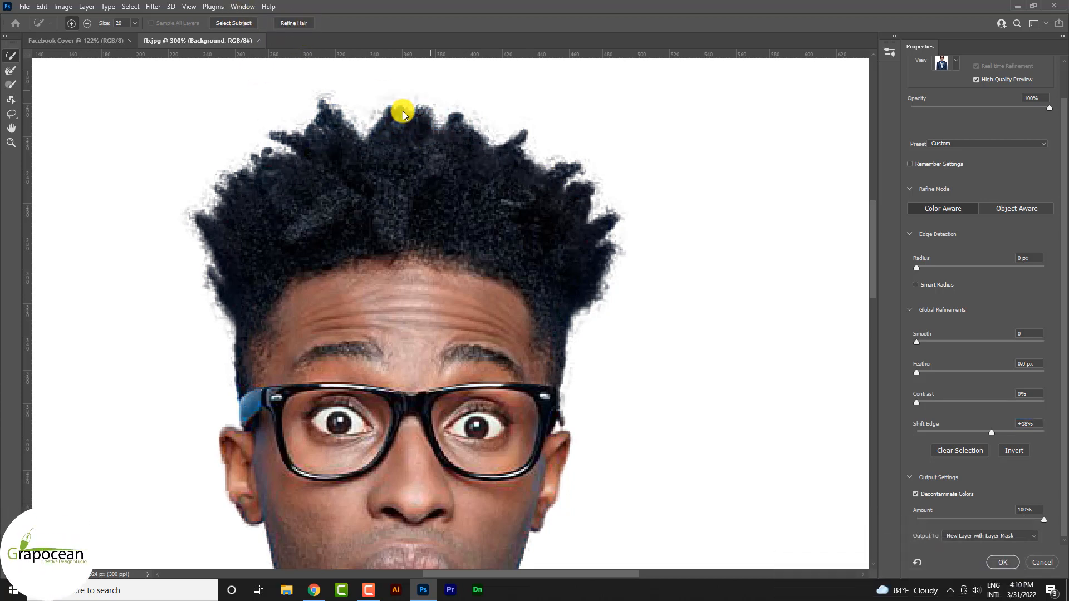
left_click_drag(349, 221, 397, 111)
left_click_drag(426, 359, 390, 103)
- Subtract the blue background gap between the jacket body and the sleeve on the photo's left side, using brush size 10
scroll(392, 366, "down", 8)
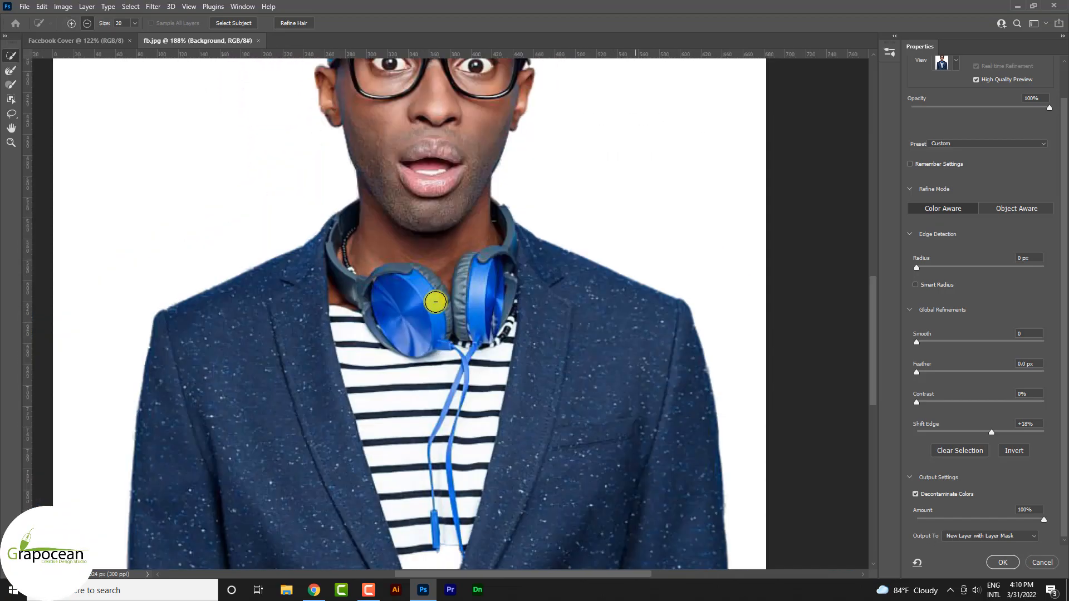
scroll(551, 310, "up", 6)
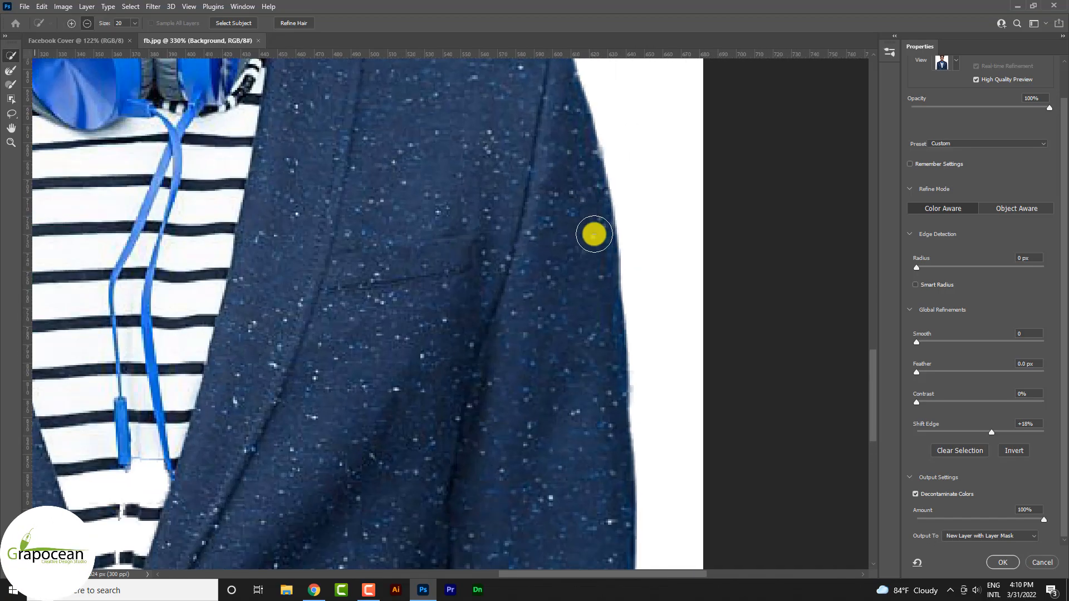
scroll(603, 274, "down", 3)
scroll(245, 334, "down", 3)
scroll(317, 374, "up", 8)
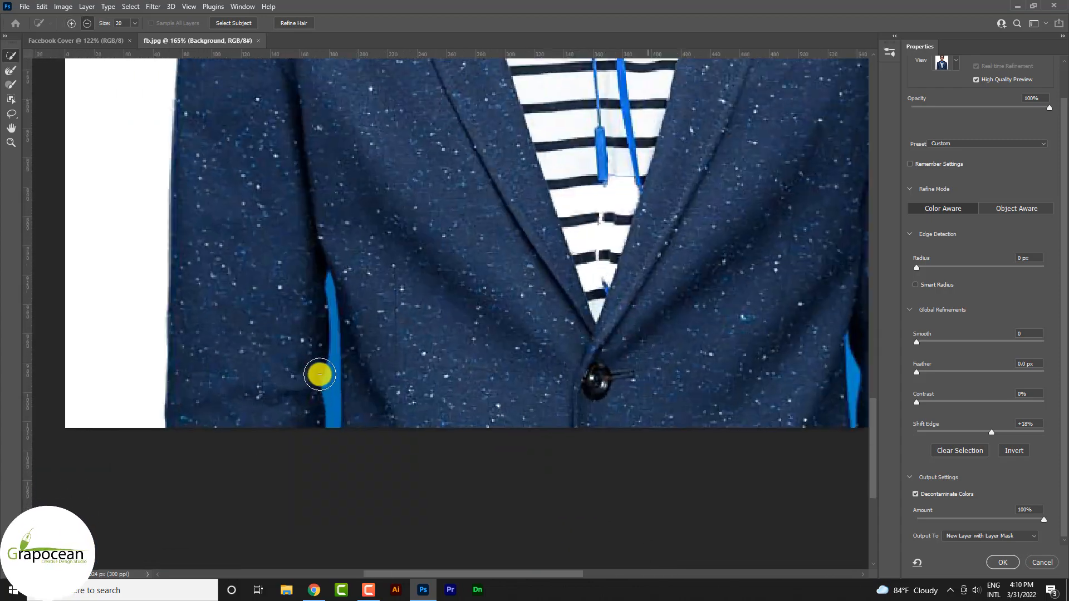
left_click(343, 379, "alt")
key("ctrl+z")
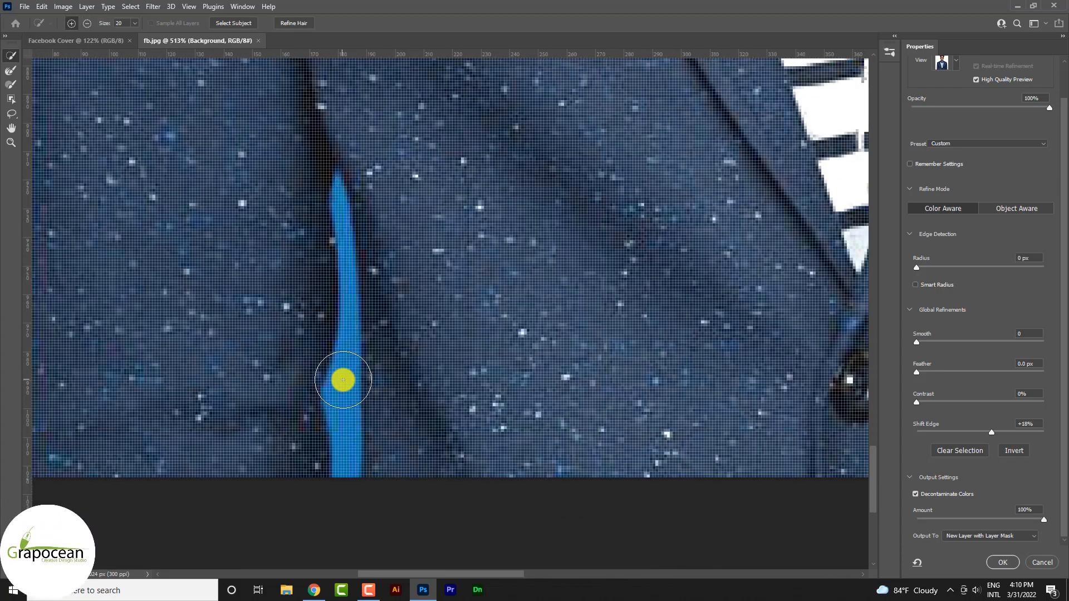
left_click(346, 384, "alt")
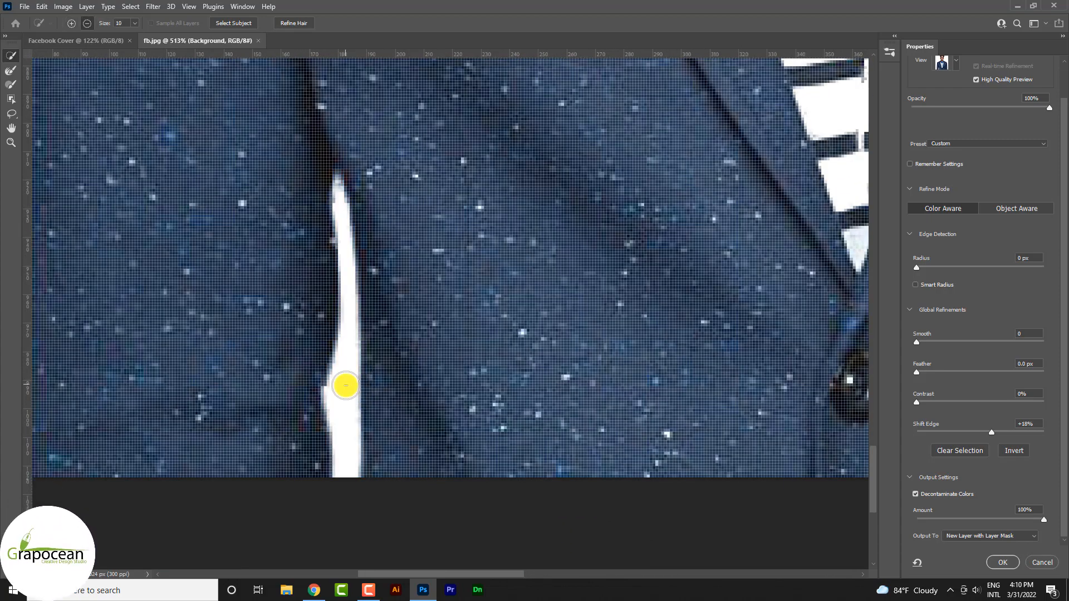
- Subtract the blue gap beside the sleeve on the photo's right side and finish the Select and Mask refinement
scroll(312, 390, "down", 3)
scroll(715, 391, "up", 6)
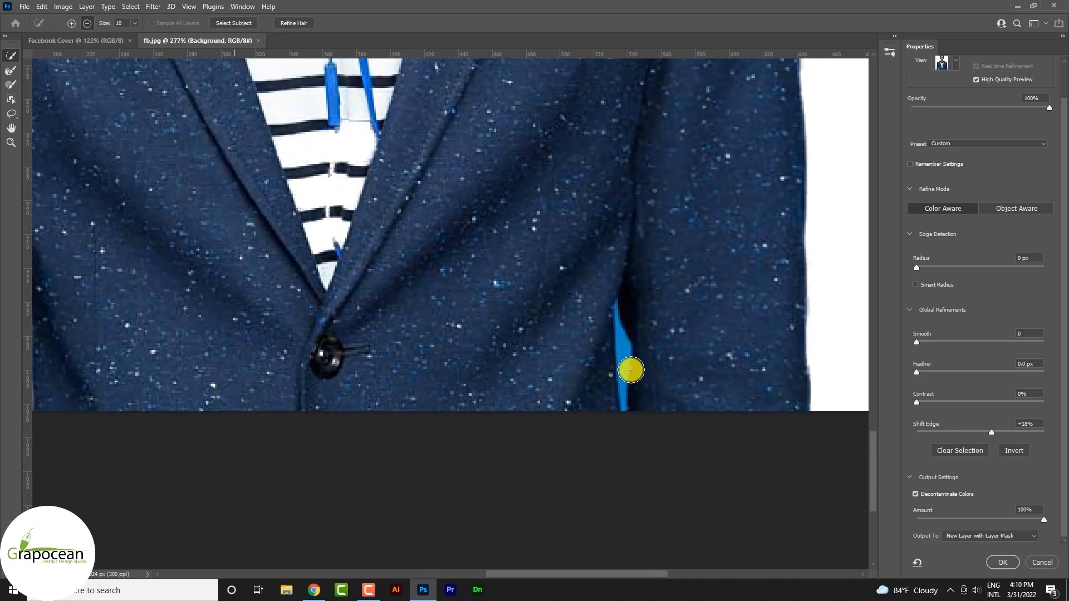
left_click(620, 342, "alt")
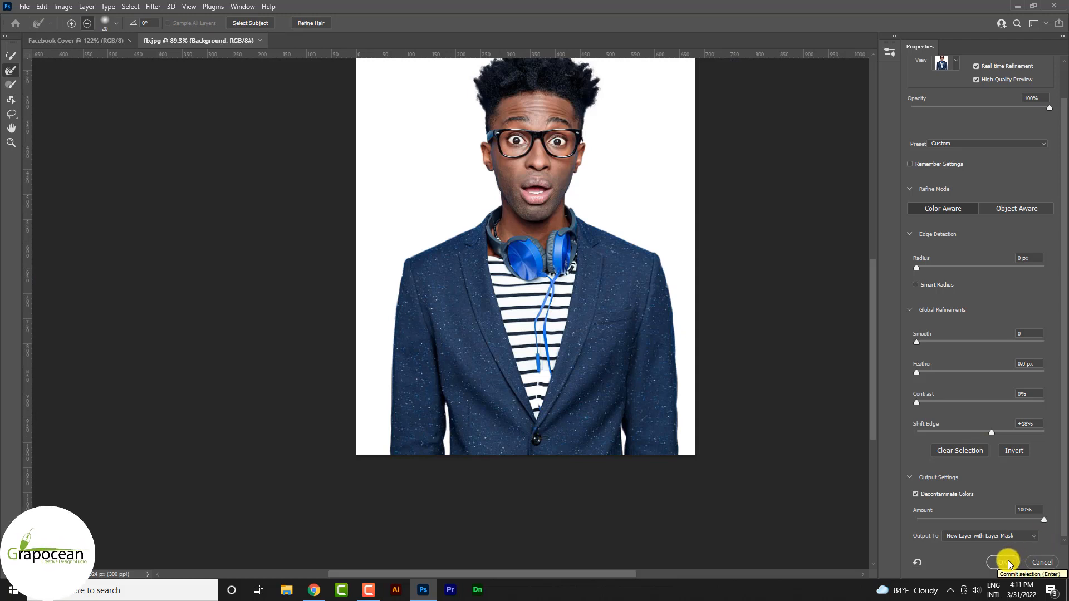
left_click(942, 62)
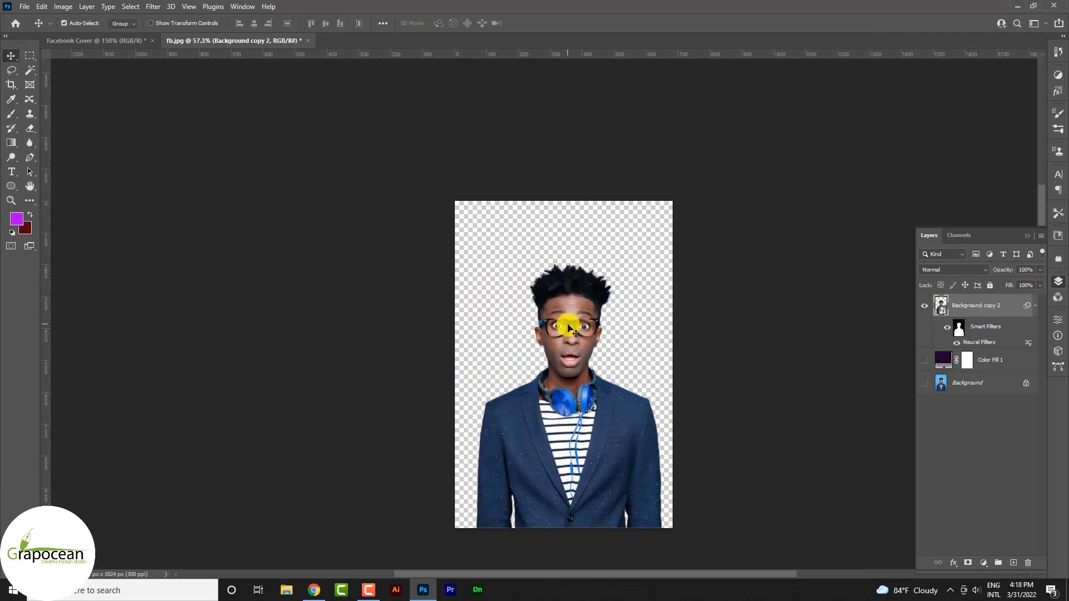
- Copy the cut-out man from fb.jpg into the Facebook Cover document
left_click(125, 40)
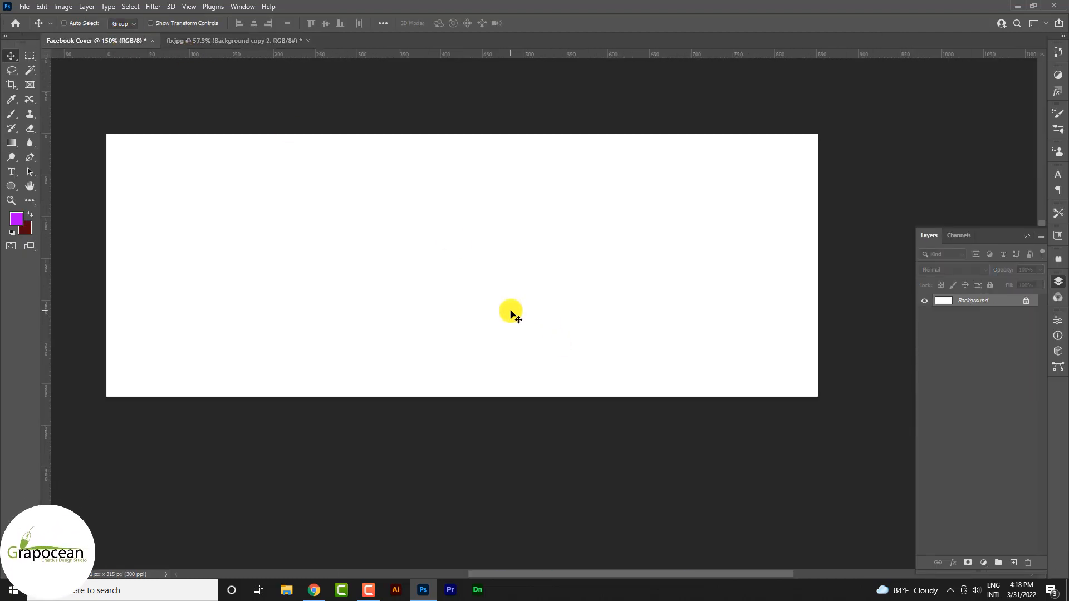
left_click(269, 45)
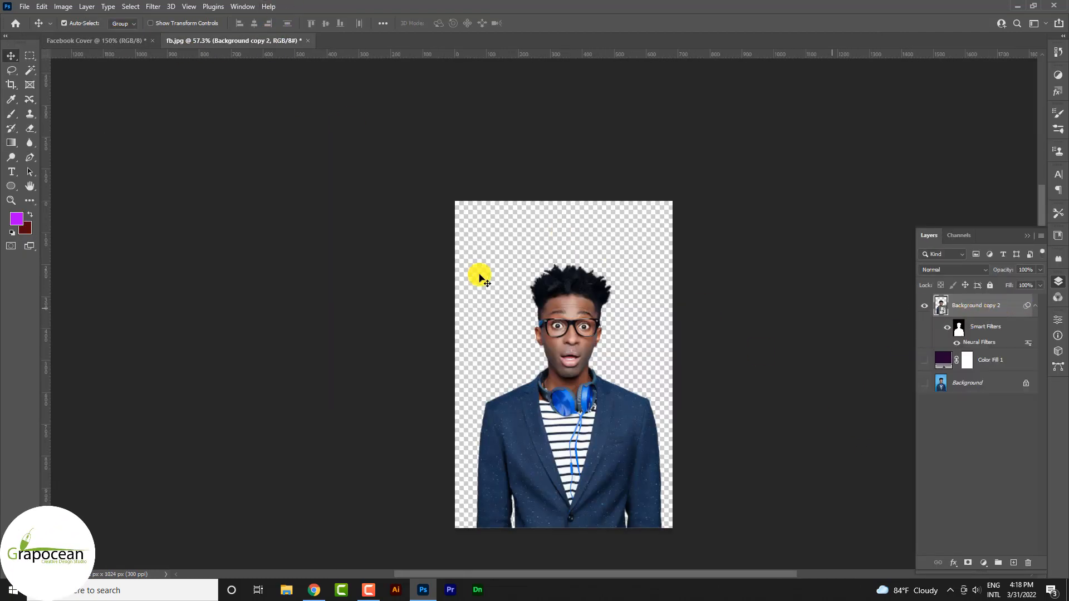
left_click_drag(480, 276, 619, 368)
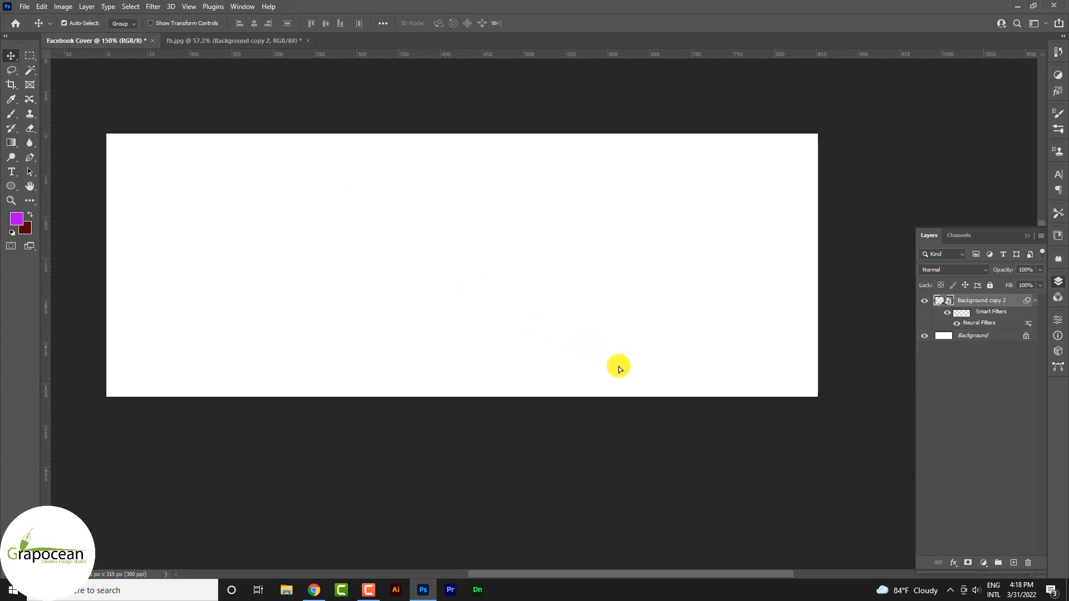
scroll(586, 309, "down", 2)
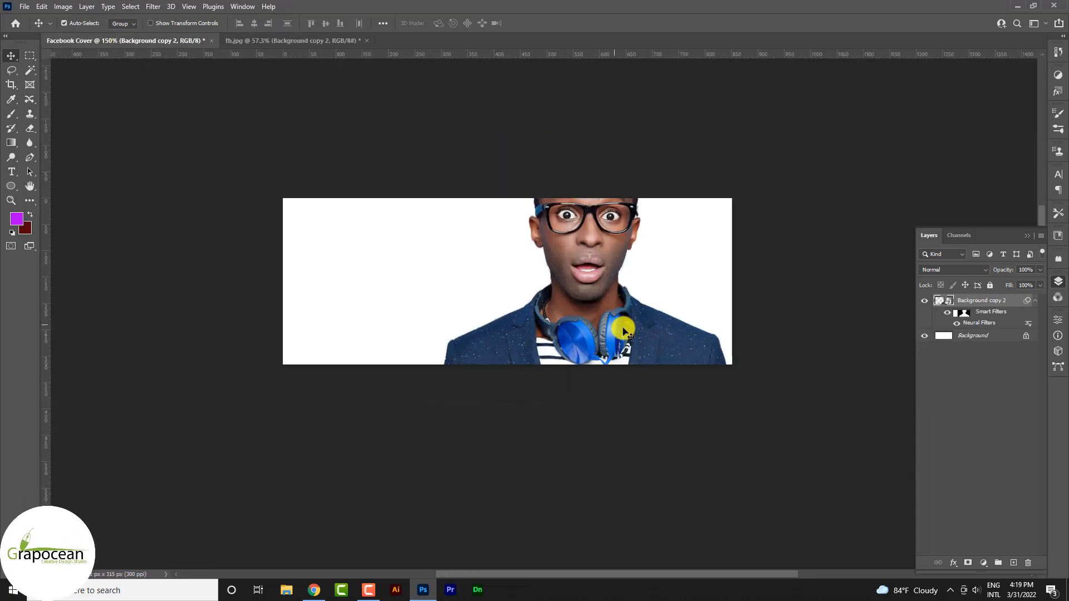
- Scale the man down proportionally so his head fits the cover's height and place him in the right part of the banner
key("ctrl+t")
left_click(552, 228)
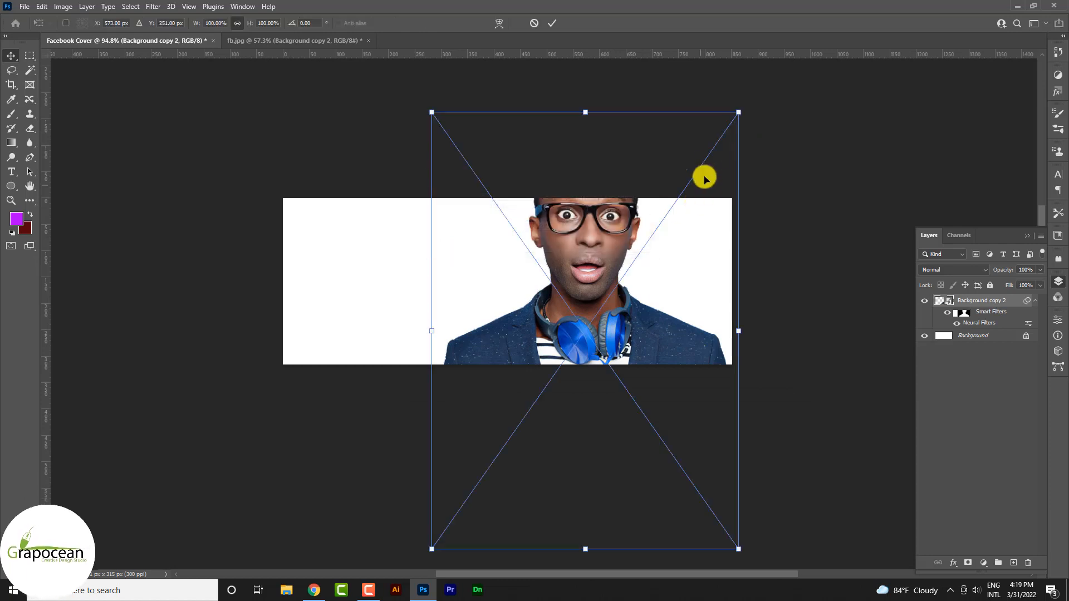
left_click_drag(743, 111, 693, 227)
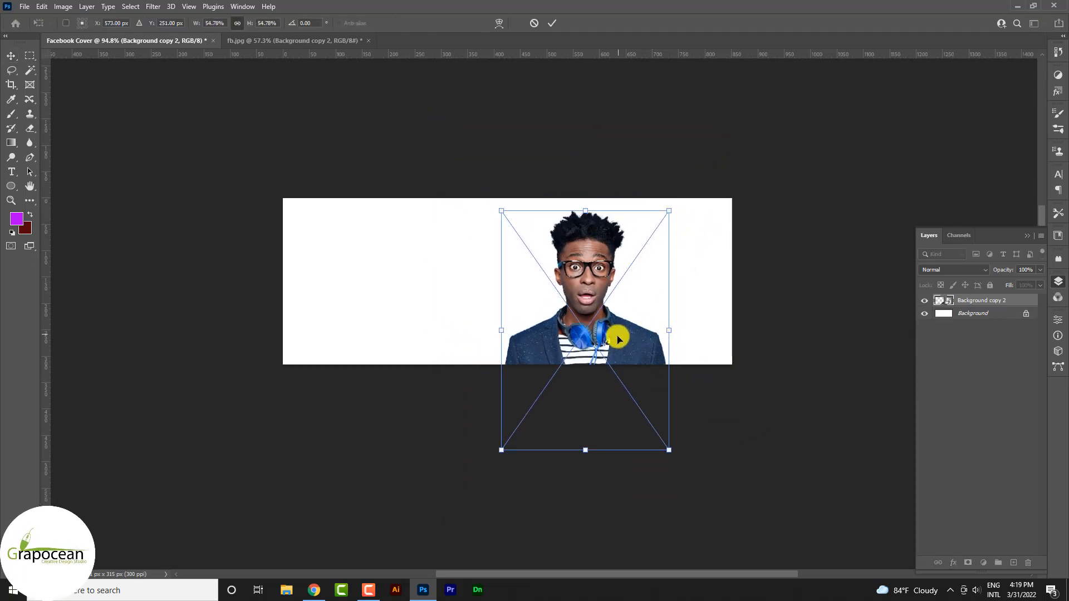
left_click_drag(617, 337, 623, 325)
left_click_drag(674, 199, 640, 249)
left_click_drag(597, 351, 616, 329)
left_click_drag(662, 370, 723, 415)
left_click_drag(628, 339, 621, 363)
left_click(552, 23)
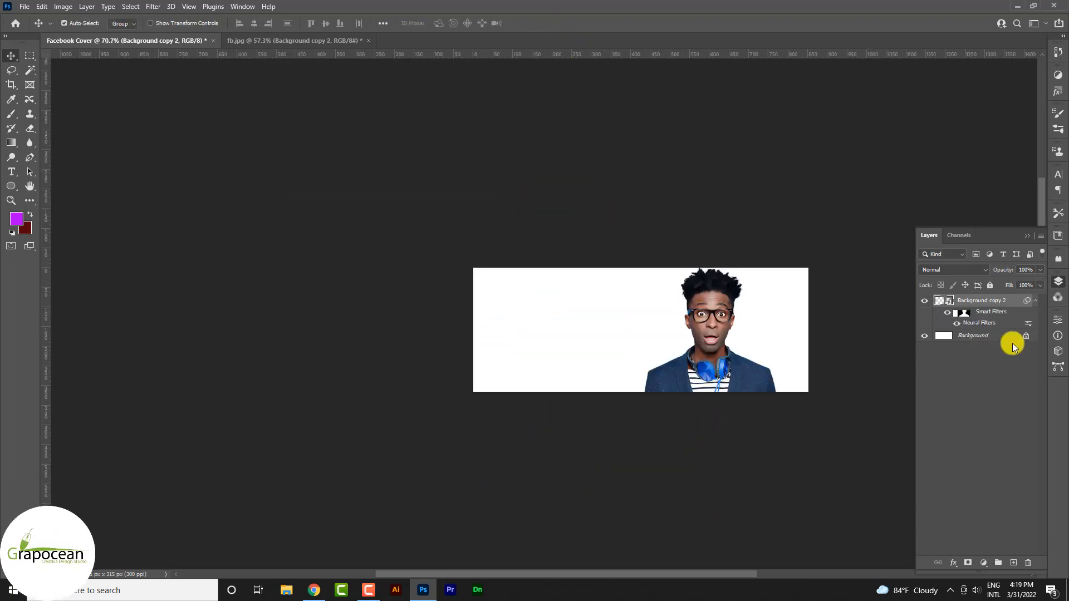
- Add a purple Solid Color fill layer directly above the Background layer
left_click(1005, 337)
left_click(981, 563)
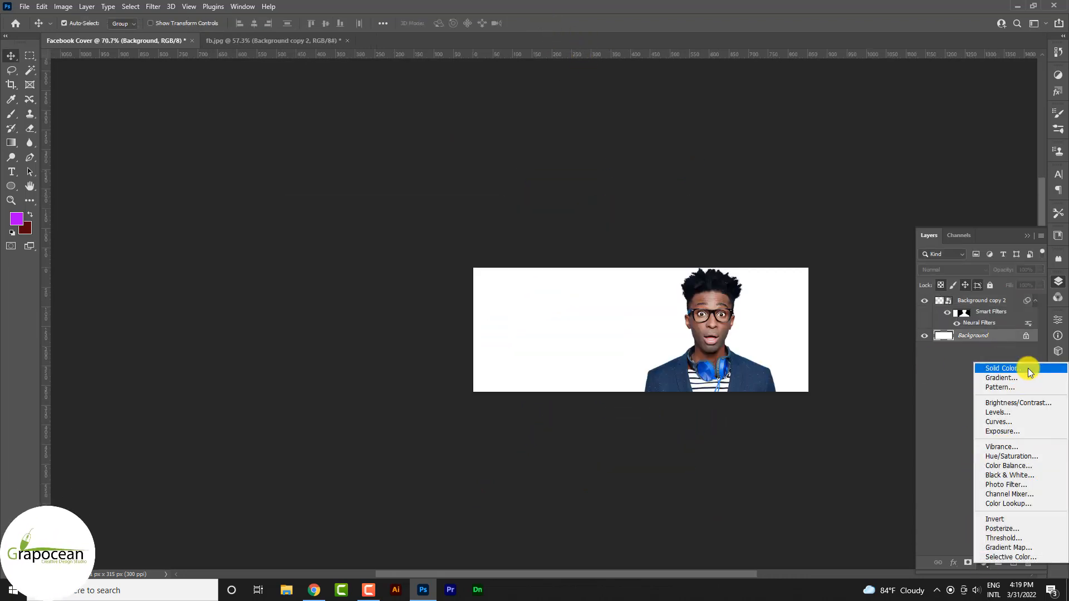
left_click(1030, 372)
left_click(1026, 377)
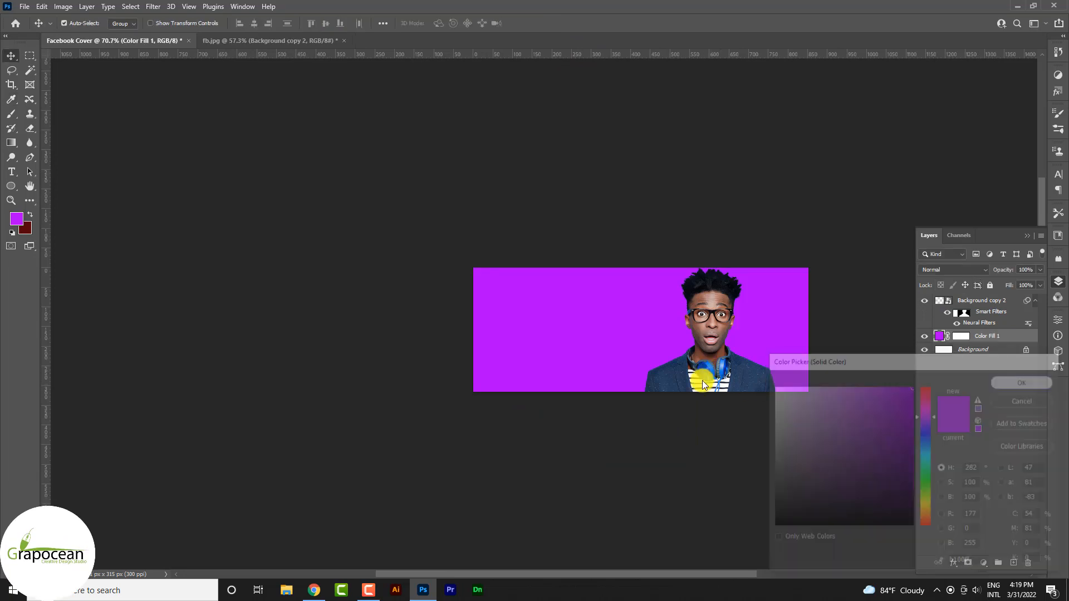
- Draw a 249 × 611 px rectangle extending below the banner behind the man and round its corners to 124 px
left_click(716, 345, "ctrl")
left_click(716, 345, "ctrl")
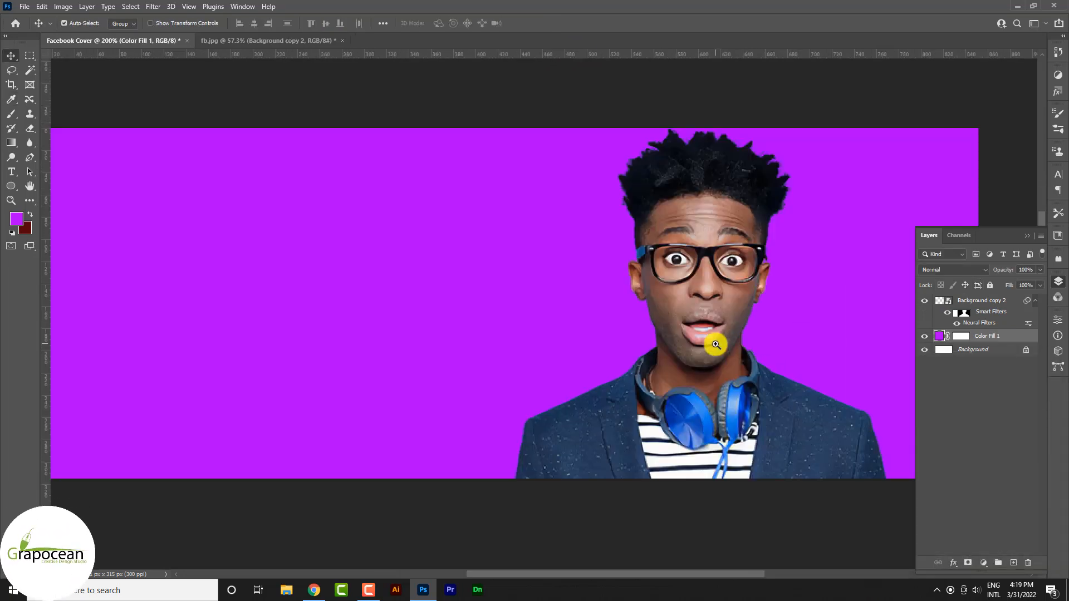
scroll(705, 350, "down", 3)
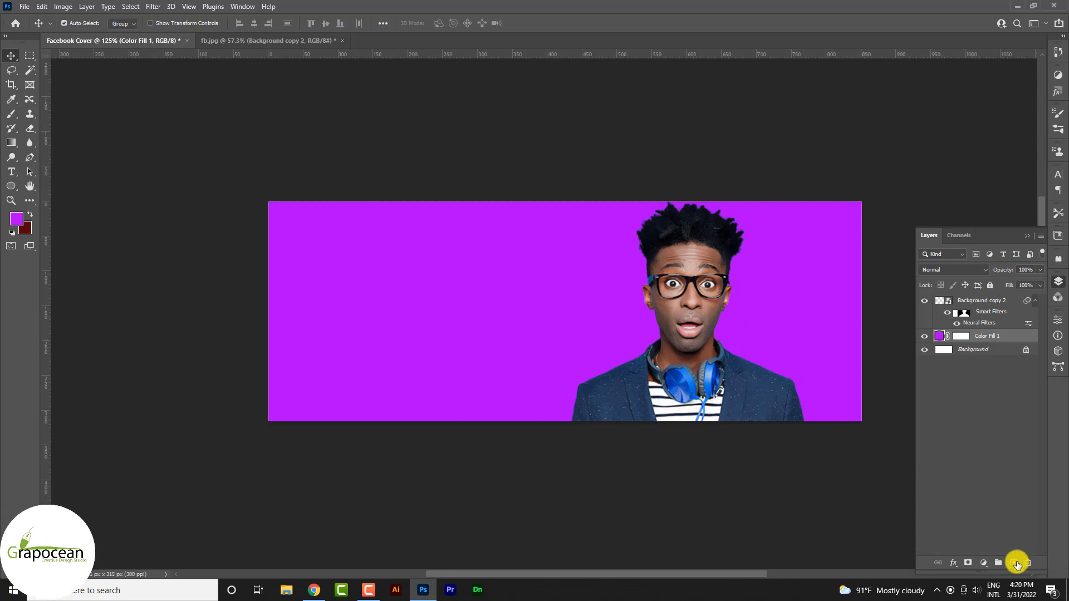
left_click(1013, 562)
right_click(11, 187)
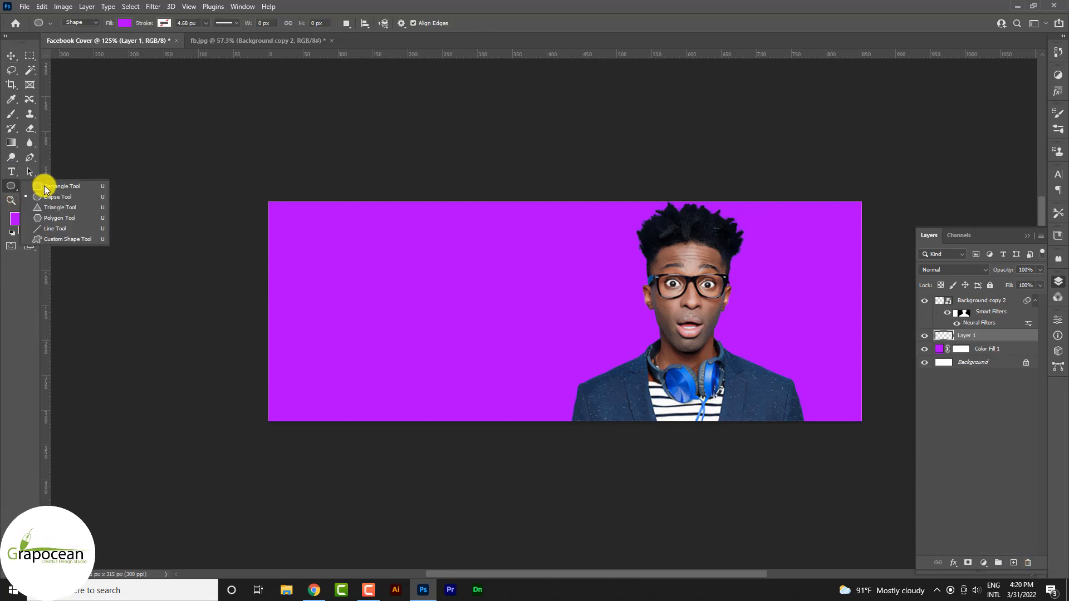
left_click(53, 185)
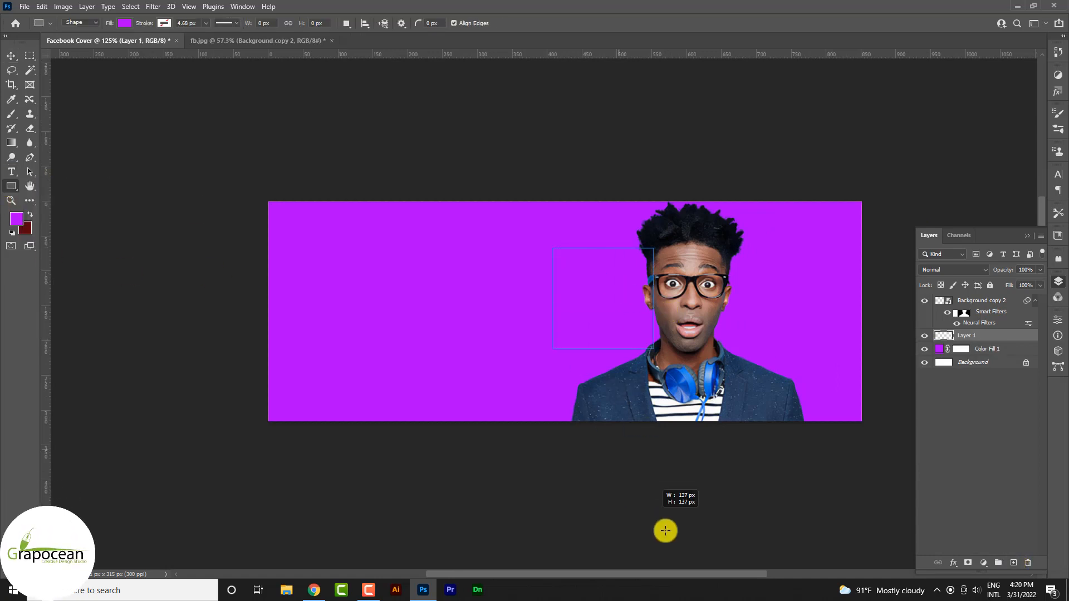
mouse_move(718, 568)
left_mouse_down()
mouse_move(806, 556)
mouse_move(727, 570)
left_mouse_up()
left_click_drag(568, 160, 666, 313)
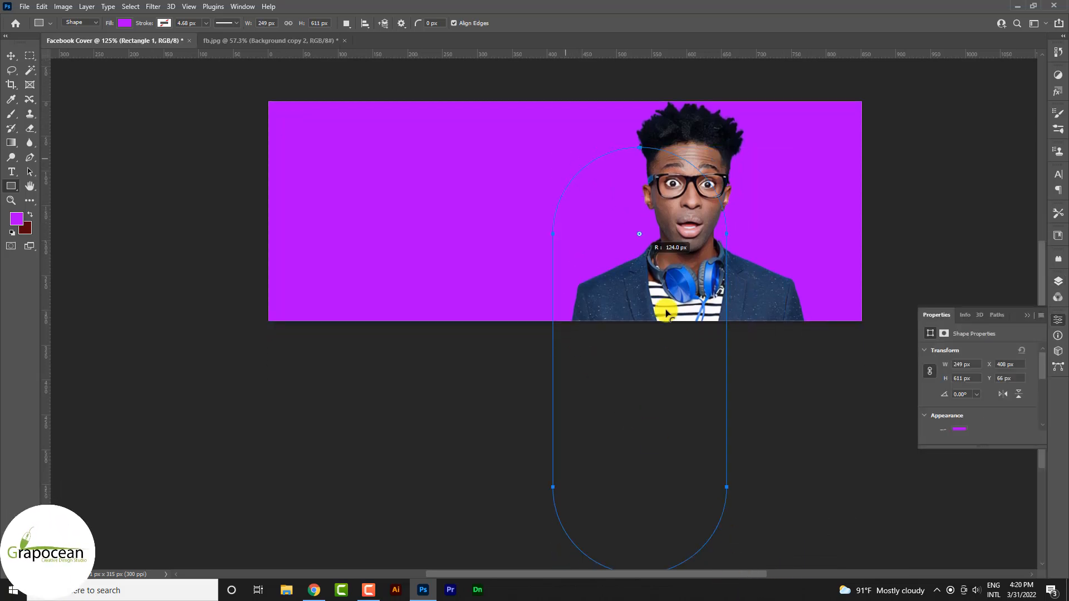
- Change the rounded rectangle's fill color to orange
left_click(124, 23)
left_click(122, 23)
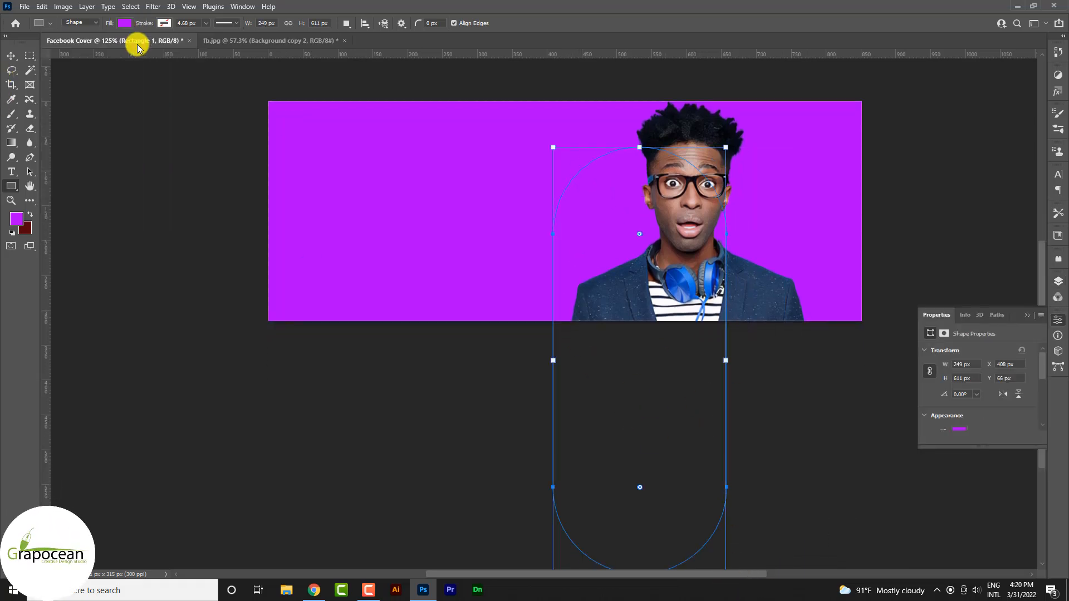
left_click(125, 24)
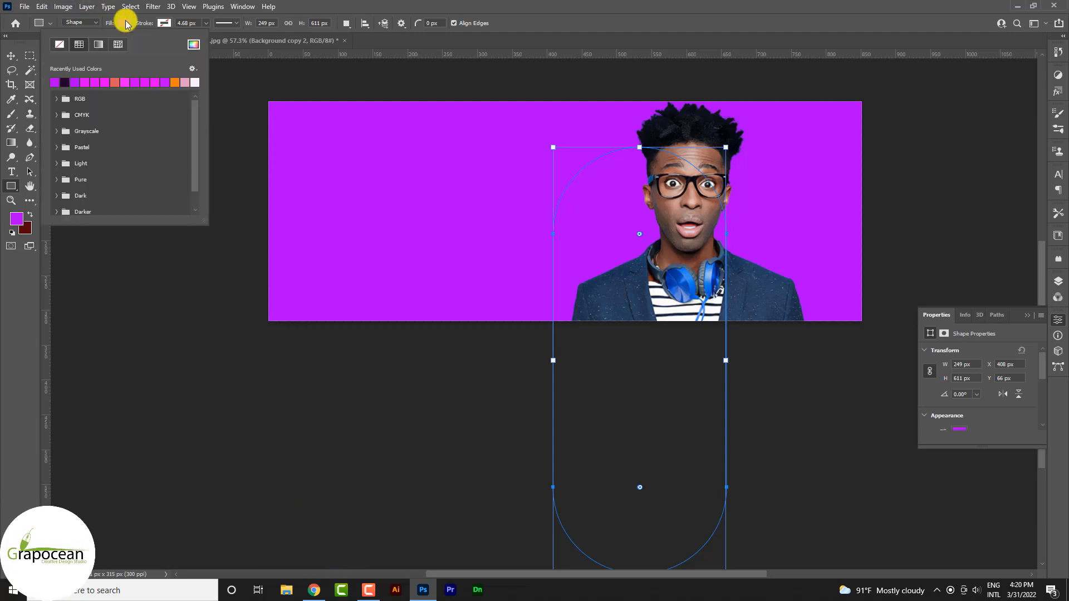
left_click(193, 48)
key("ctrl+v")
left_click(1022, 381)
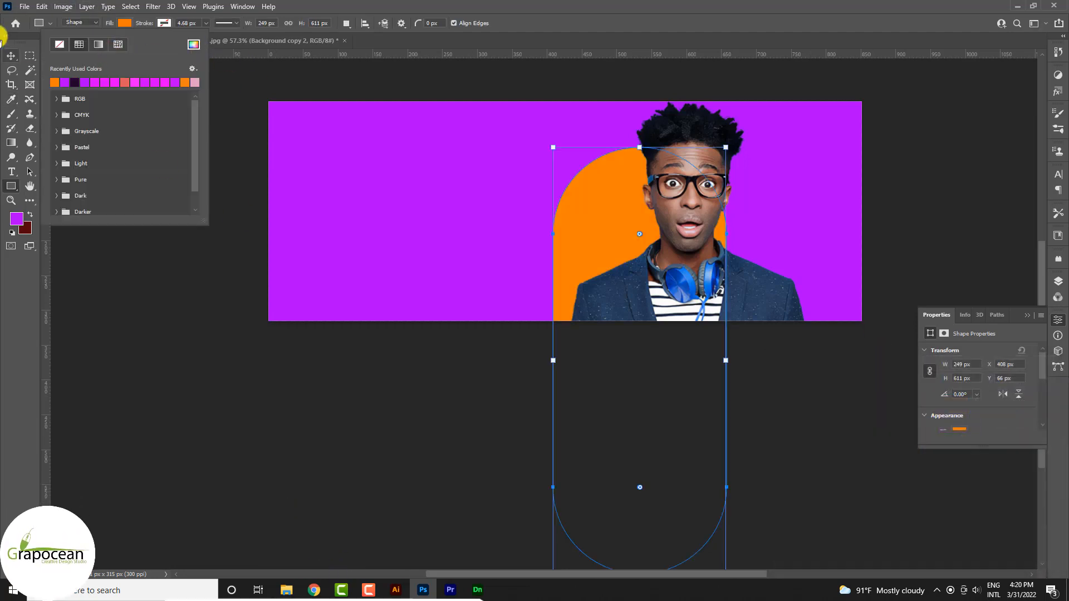
- Center the orange rounded shape behind the man's head and shoulders
left_click(12, 55)
left_click_drag(608, 241, 650, 228)
scroll(696, 240, "down", 3)
key("ctrl+t")
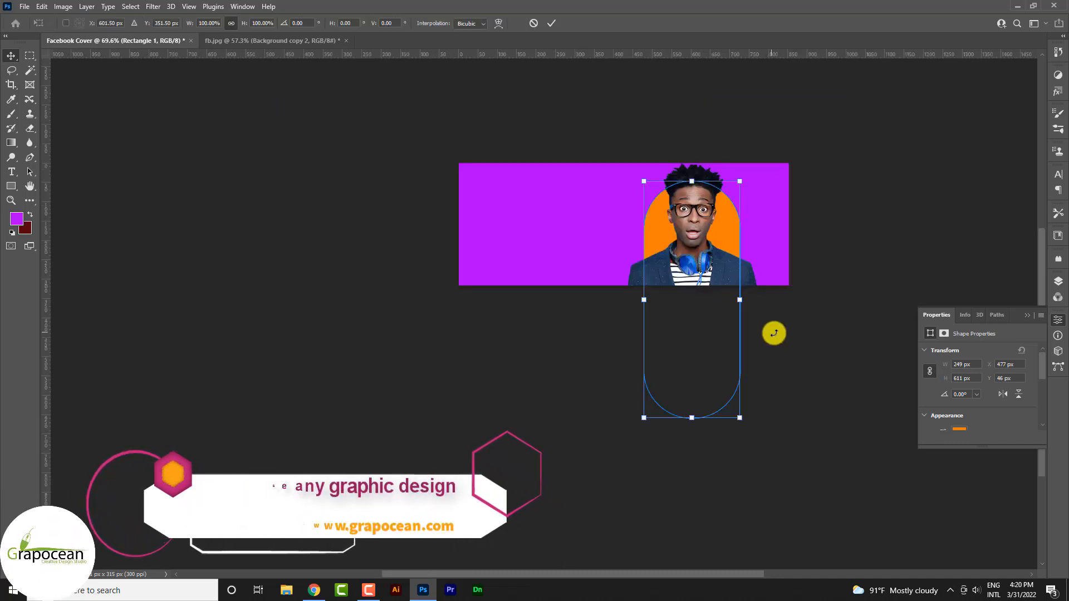
left_click(551, 23)
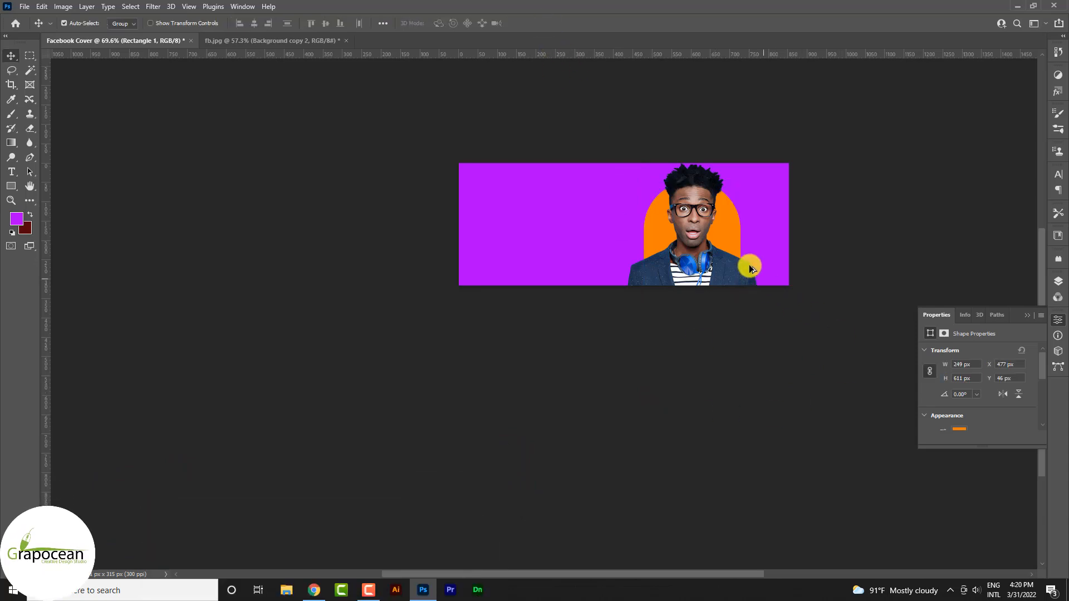
- Select the cut-out man's layer and add a Curves adjustment layer above it
scroll(732, 219, "up", 4)
scroll(717, 259, "down", 2)
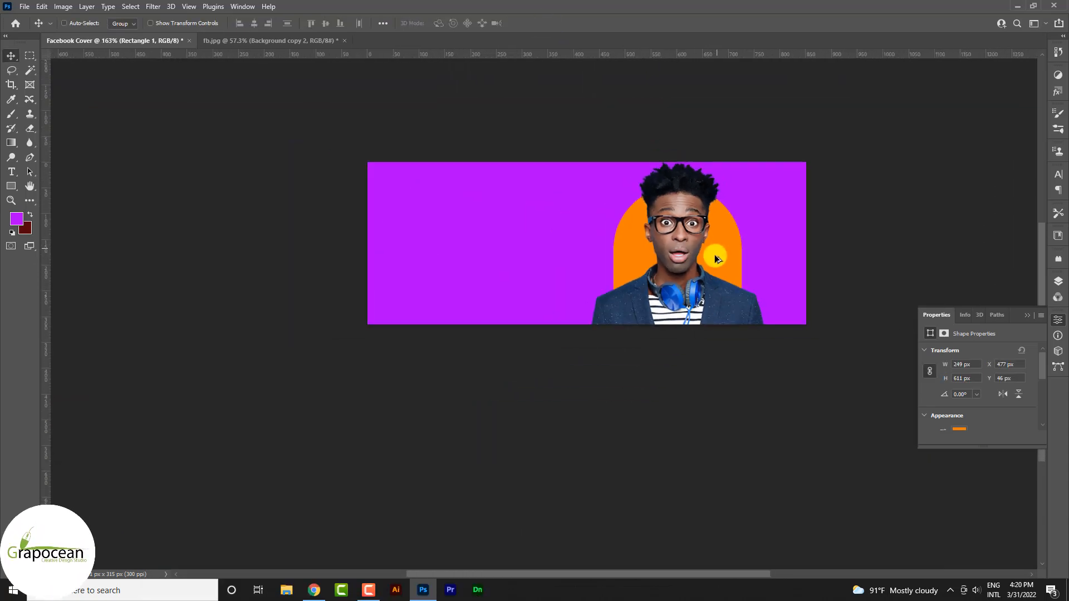
scroll(696, 334, "down", 3)
scroll(724, 311, "up", 4)
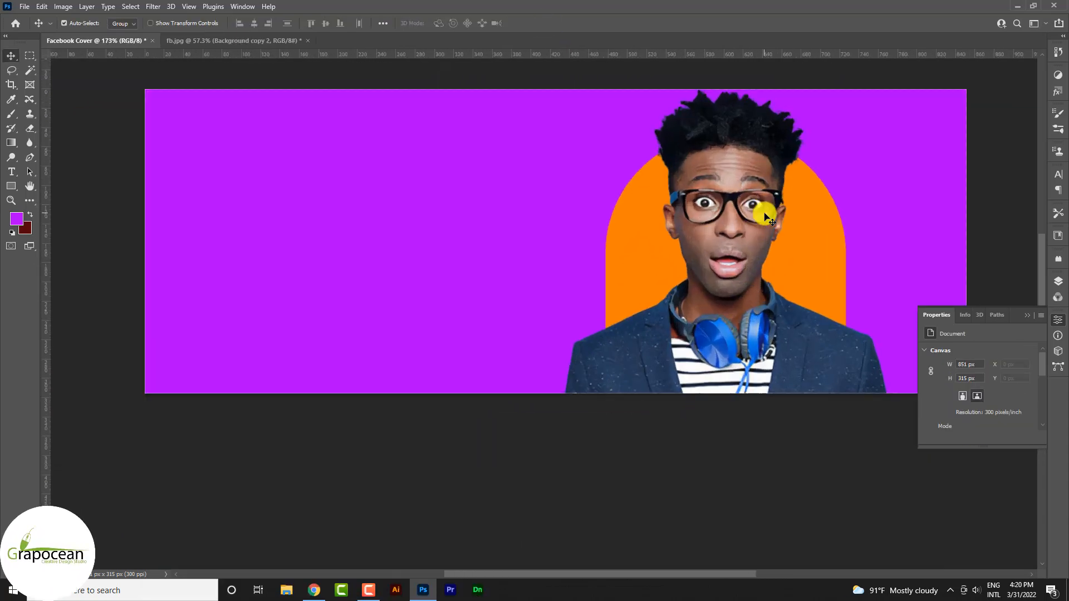
left_click(760, 212)
left_click(1057, 320)
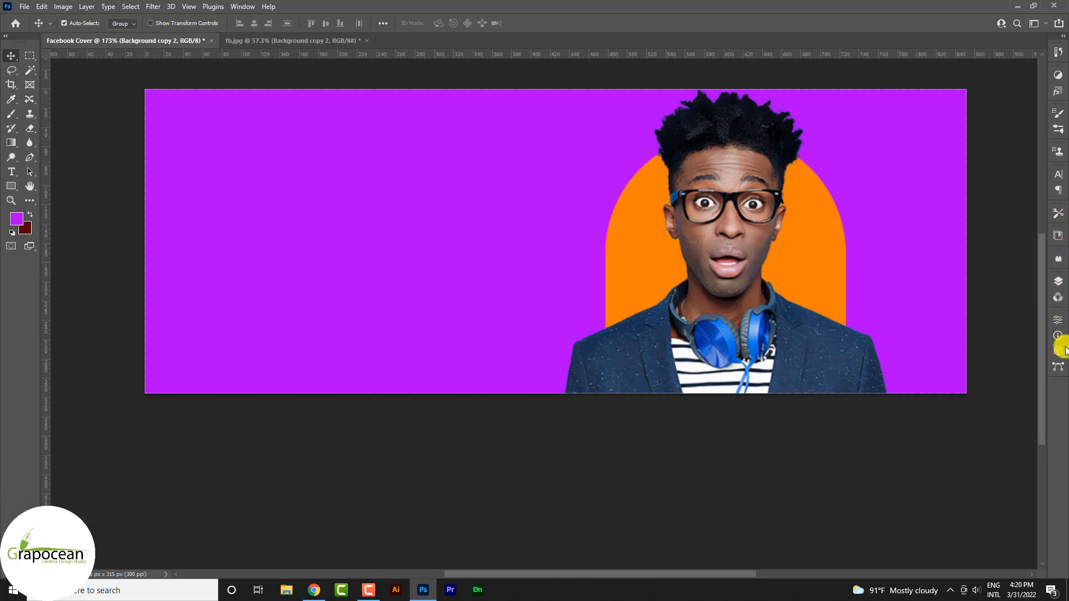
left_click(1058, 281)
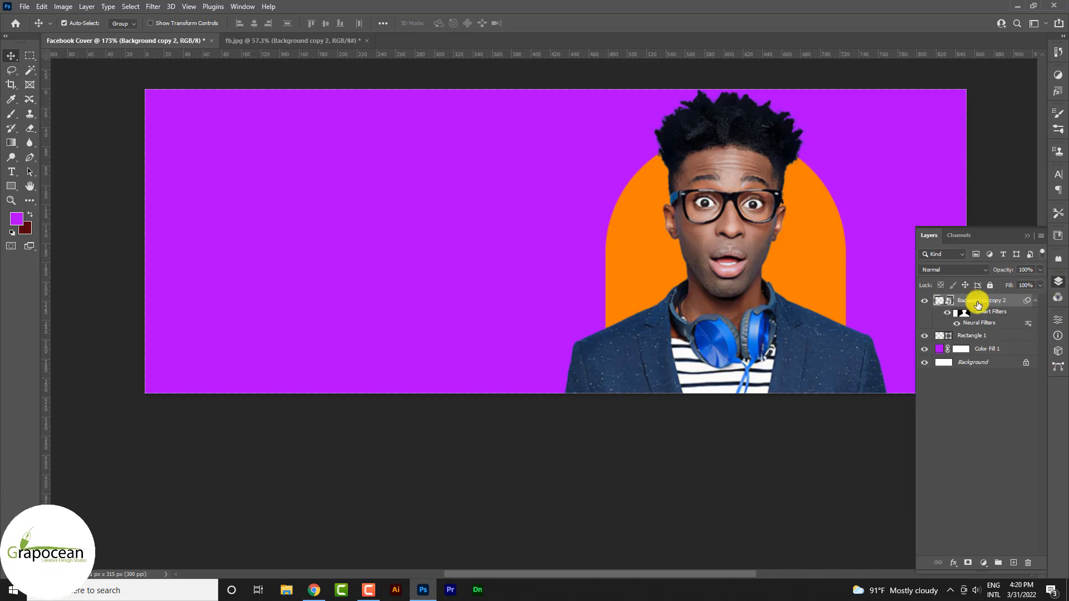
left_click(926, 301)
left_click(925, 302)
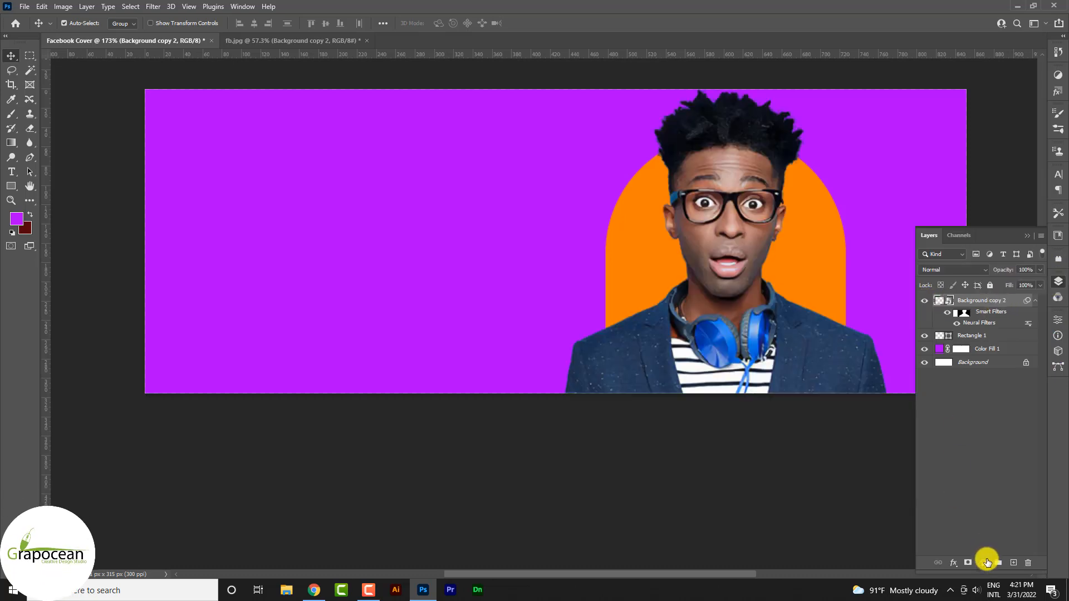
left_click(985, 562)
left_click(1012, 419)
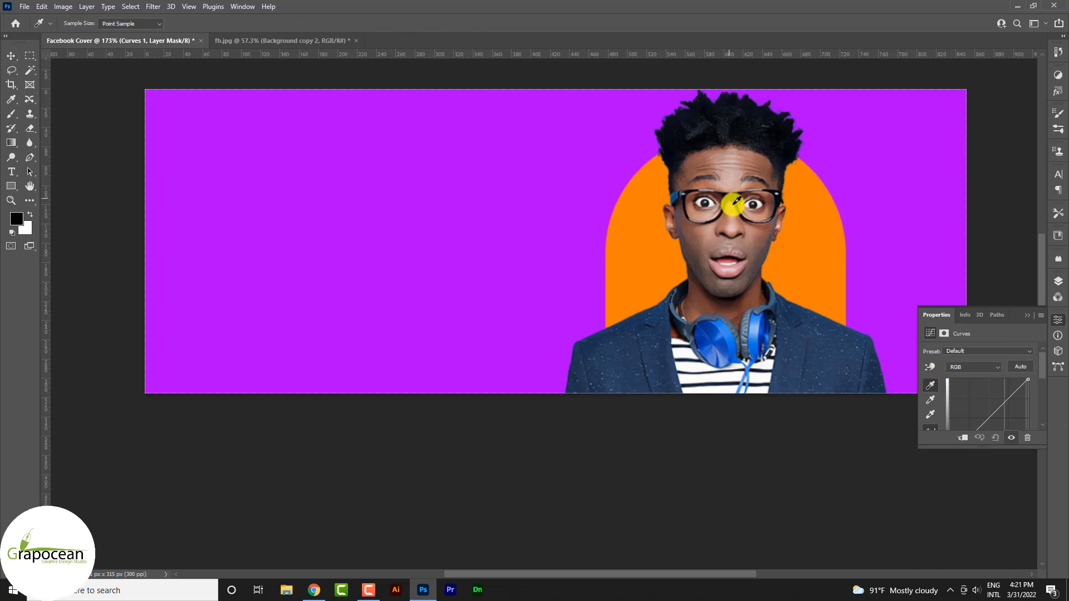
- Correct the tones with the Curves eyedroppers, sampling black from the hair and white in the mouth, and clip the adjustment to the man
left_click(706, 99)
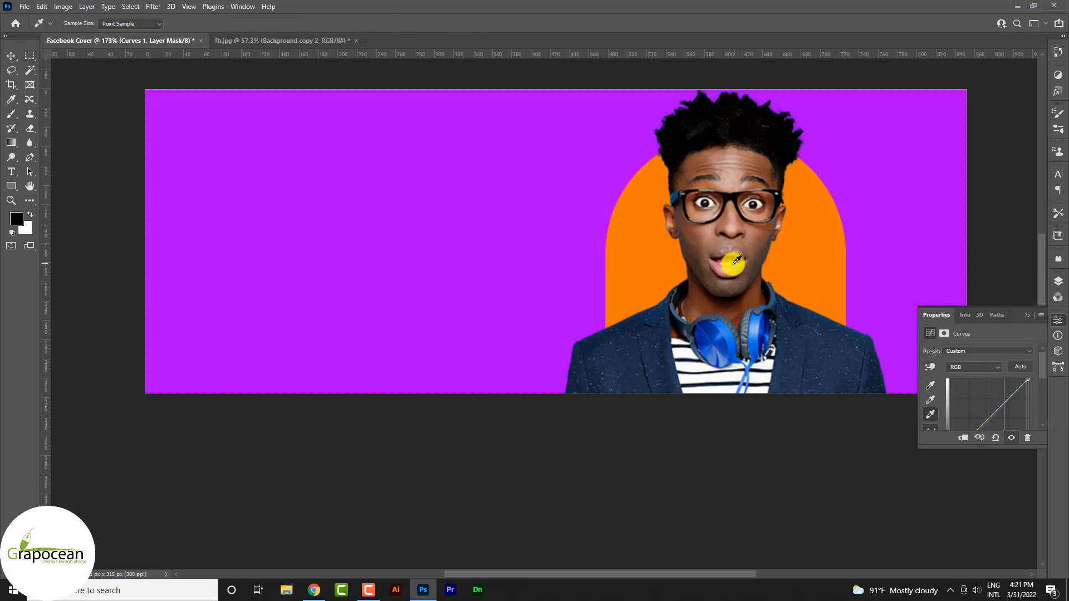
left_click(734, 260)
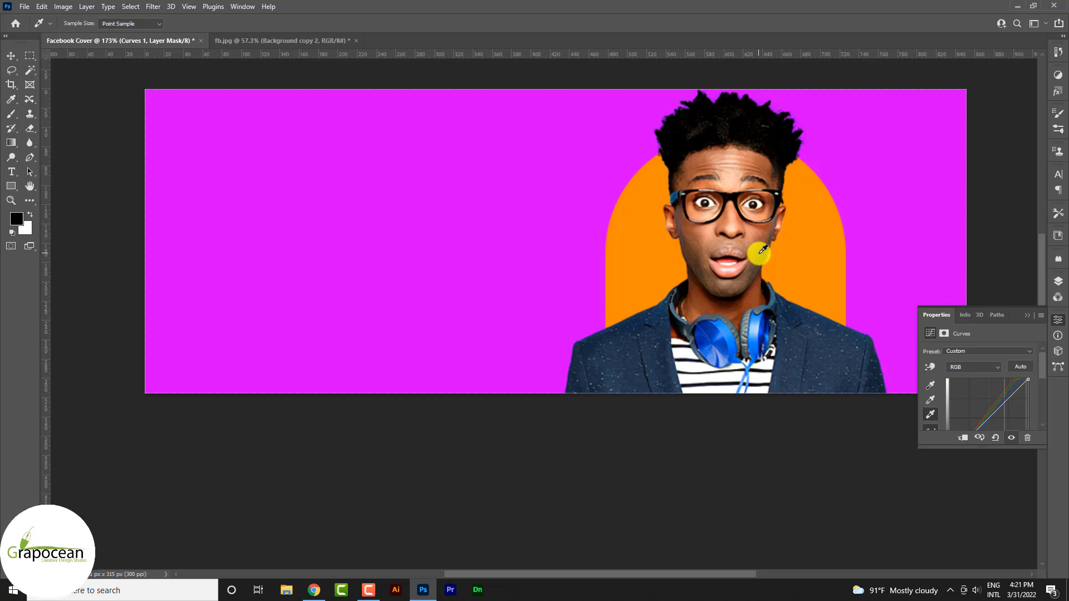
left_click(741, 260)
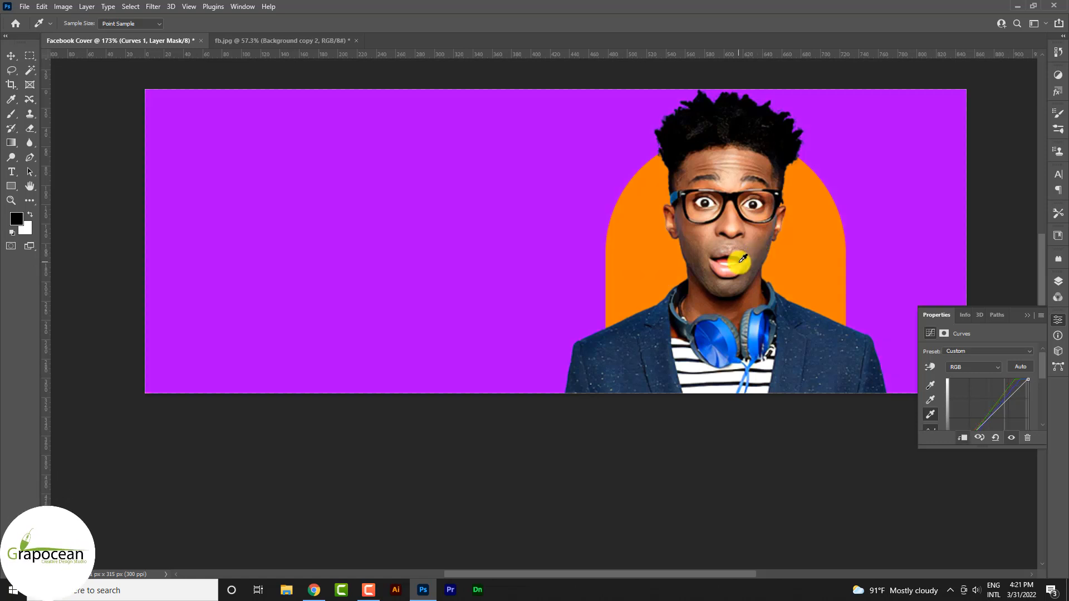
left_click(936, 399)
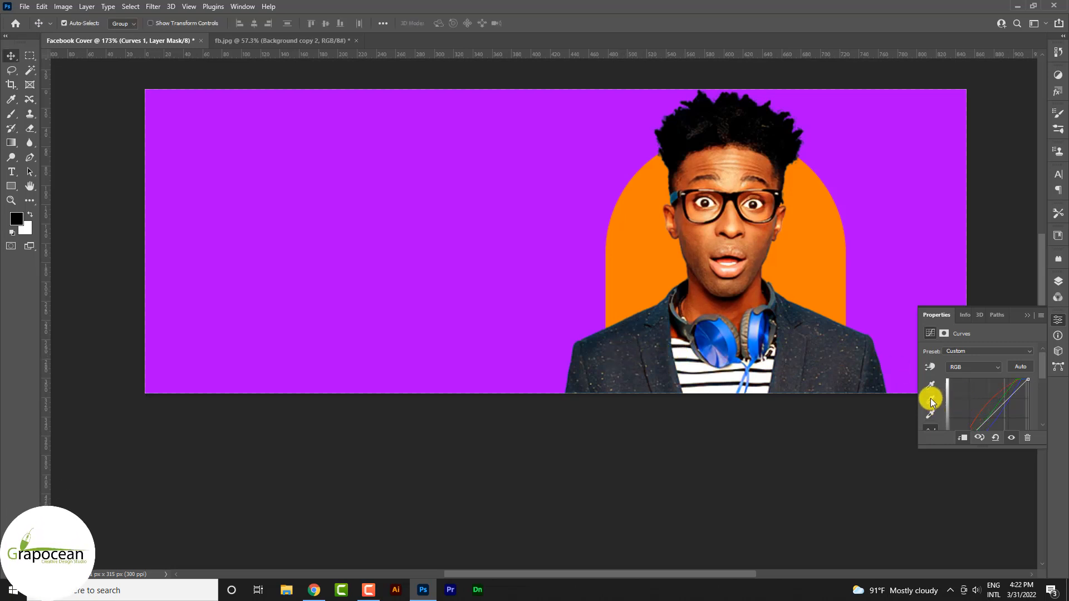
left_click(931, 399)
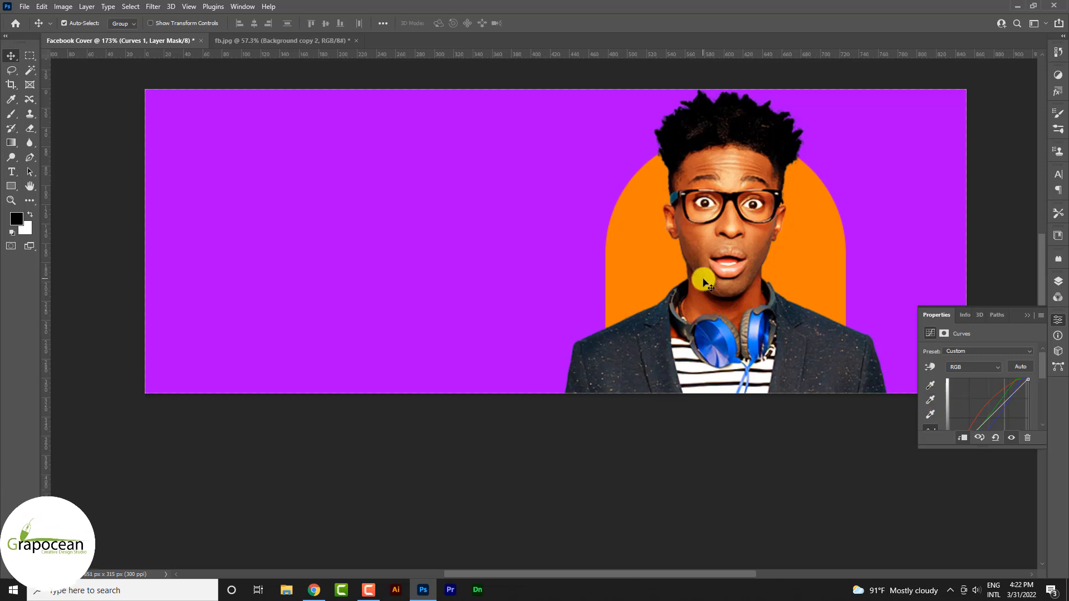
- Reduce the opacity of the Curves adjustment layer to soften the color correction on the man
left_click(1028, 315)
left_click(1058, 281)
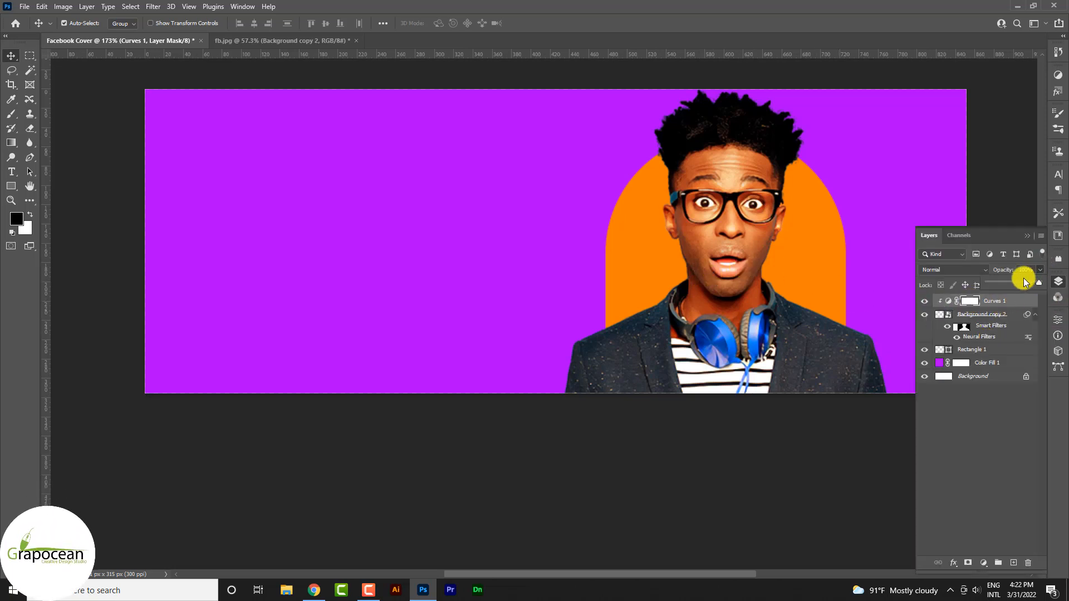
left_click(1013, 283)
- Open bg.jpg and copy the office photo into the Facebook Cover document, directly above the purple color fill
scroll(556, 325, "down", 4)
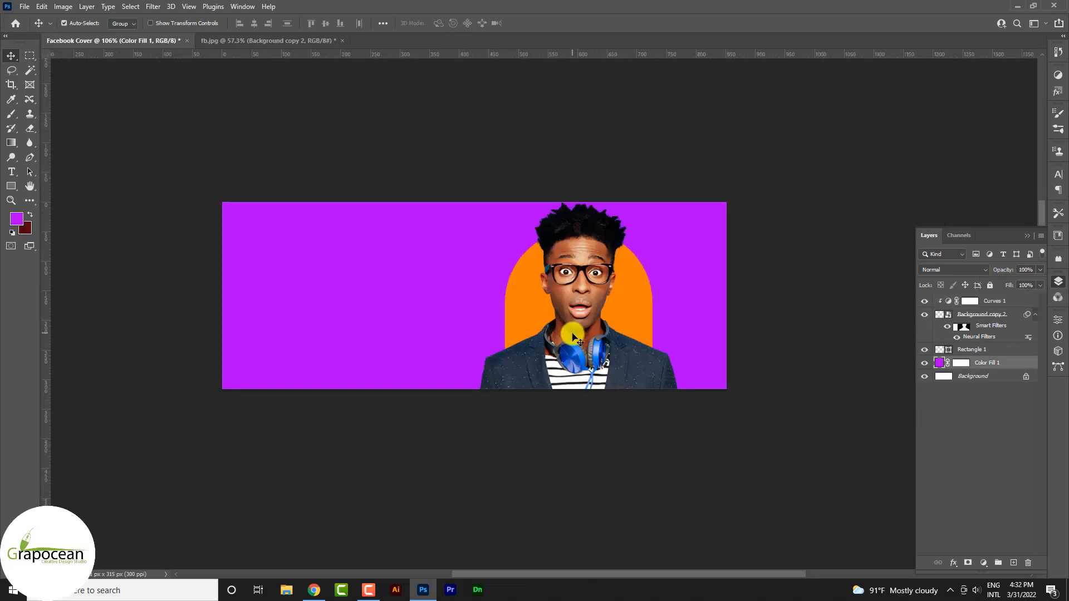
scroll(579, 334, "up", 2)
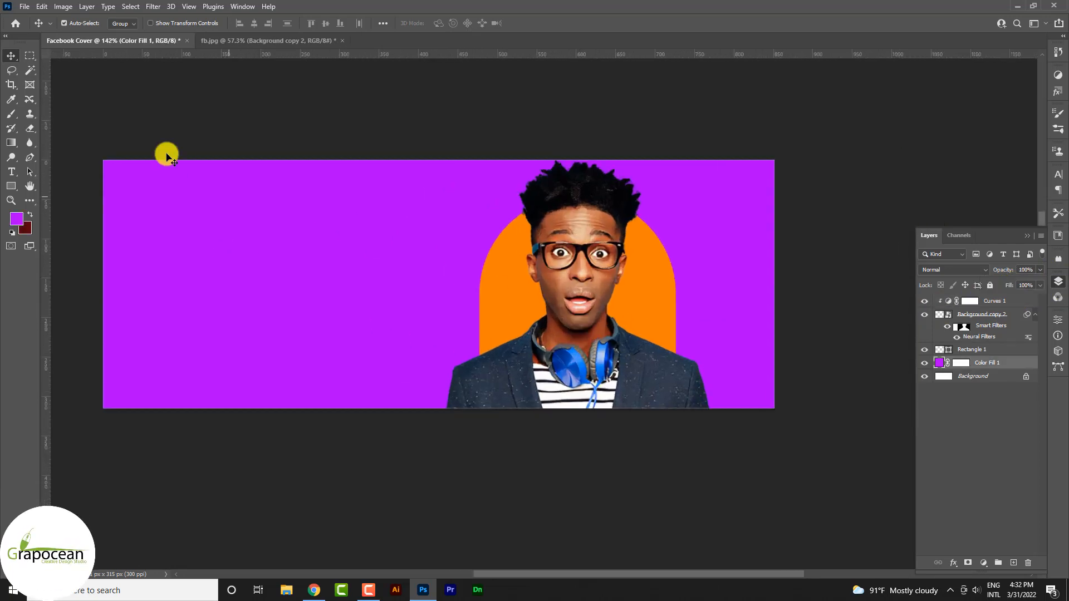
left_click(26, 10)
left_click(44, 35)
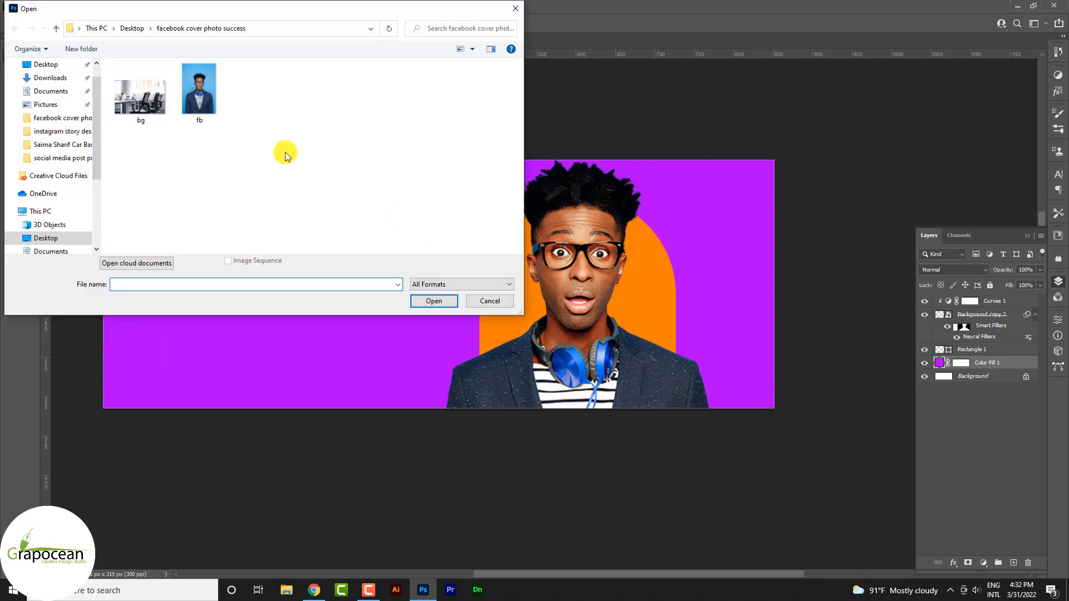
left_click(433, 302)
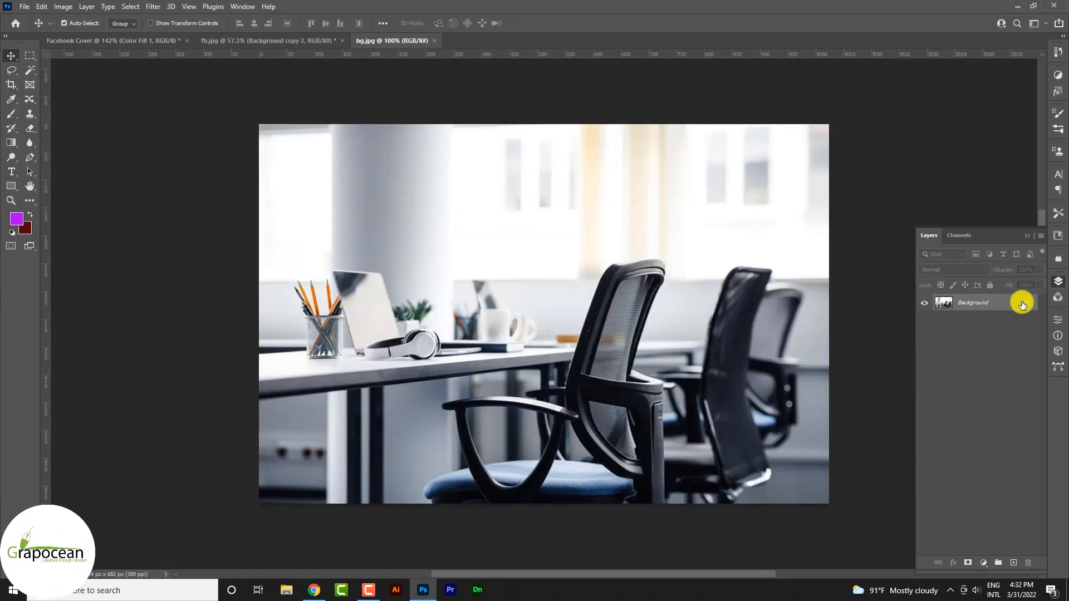
left_click_drag(532, 241, 613, 334)
- Scale the office photo down proportionally and place it over the left part of the banner, reaching behind the man
key("ctrl+t")
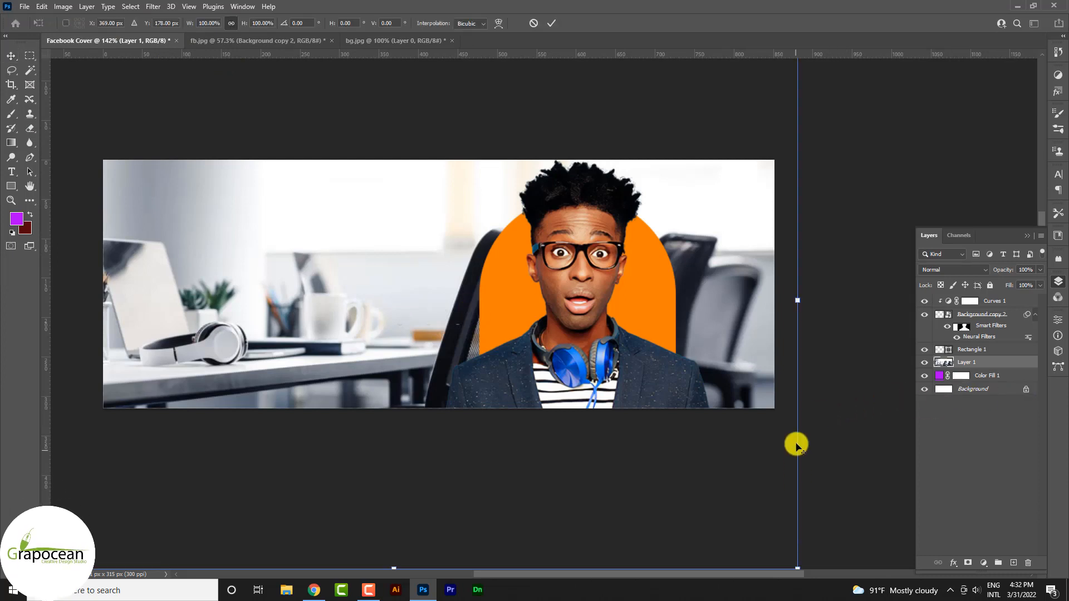
key("ctrl+0")
left_click_drag(671, 441, 554, 368)
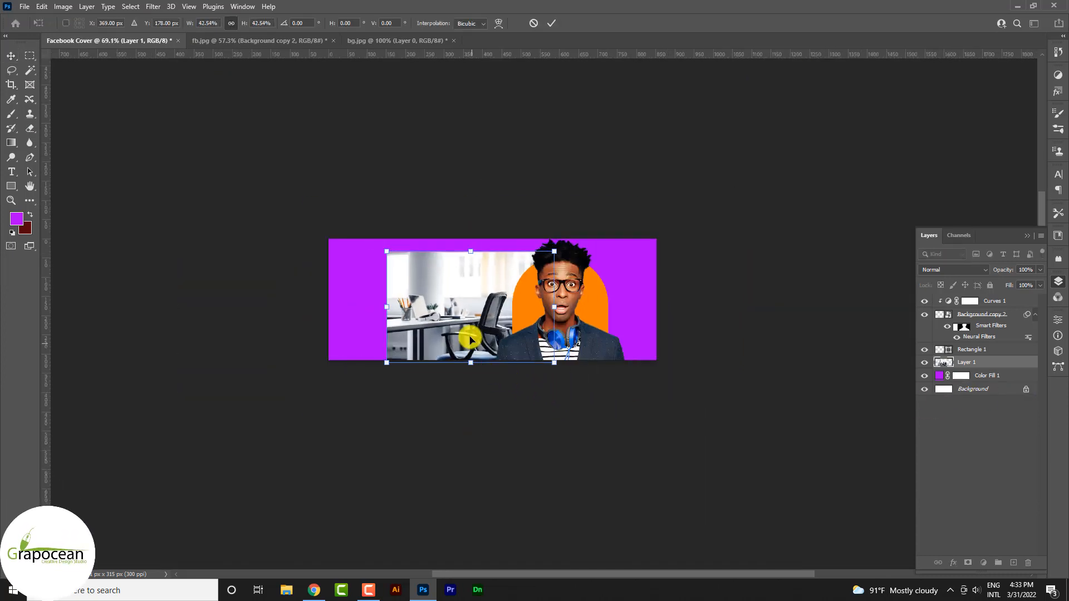
left_click_drag(470, 340, 418, 327)
left_click_drag(510, 350, 574, 386)
left_click(553, 21)
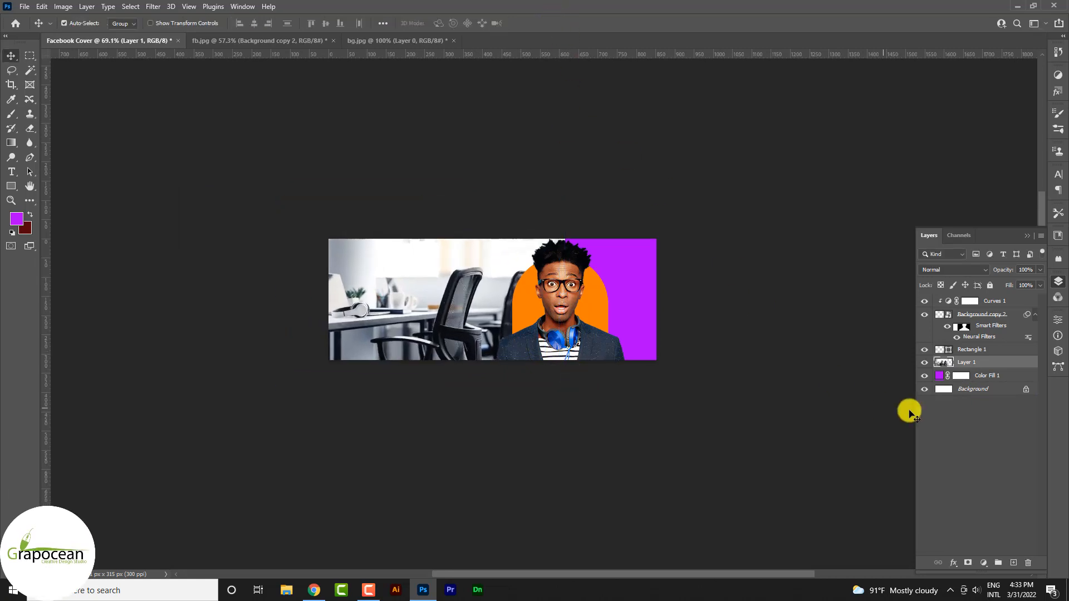
- Move the office photo layer below the purple color fill and set the fill layer's opacity to 87%
left_click_drag(981, 368, 1002, 379)
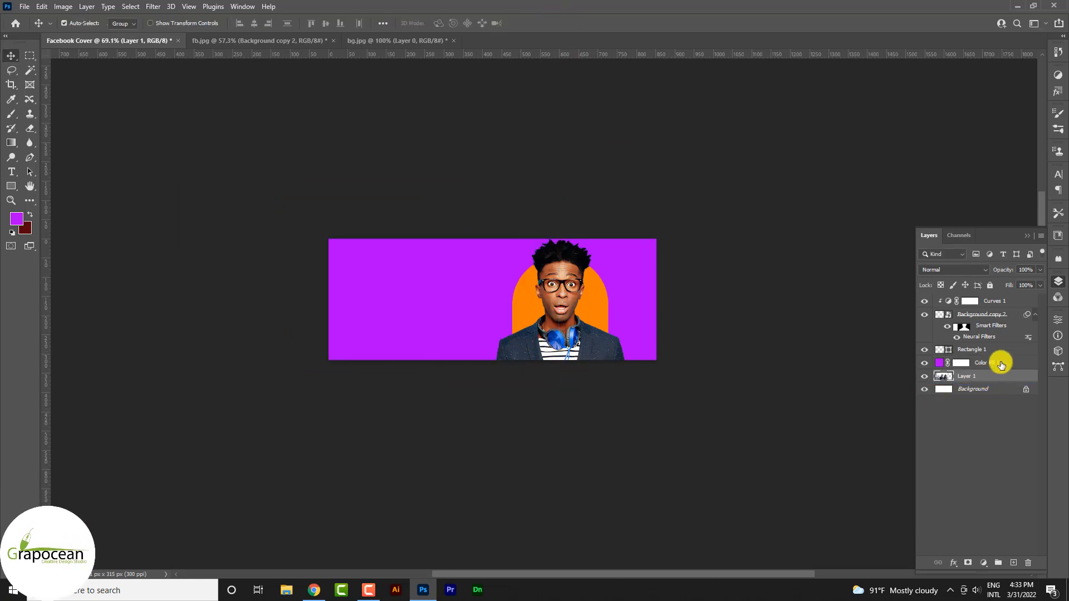
left_click(1000, 365)
key("8")
key("7")
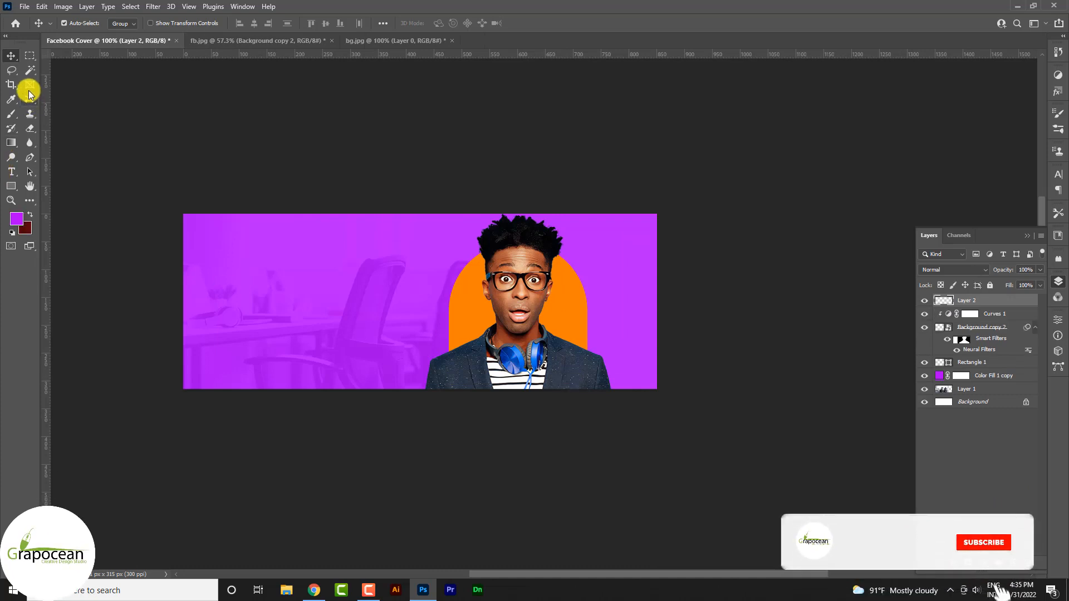
- Lasso a freeform blob over the office area beside the man and fill it with a linear purple-to-transparent gradient fill layer
left_click(11, 71)
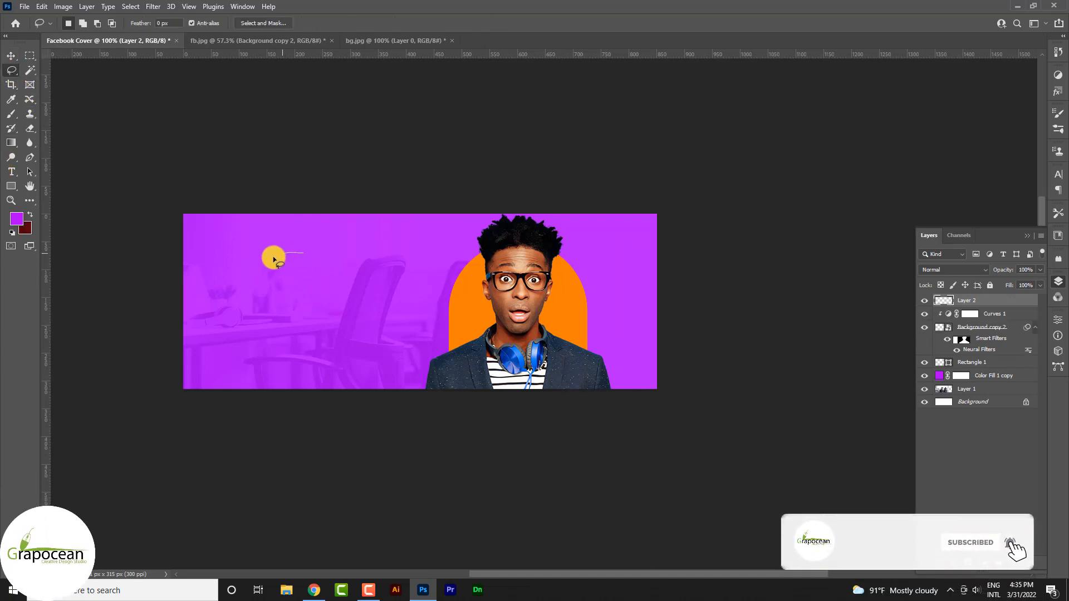
mouse_move(273, 259)
left_mouse_down()
mouse_move(248, 289)
mouse_move(268, 332)
mouse_move(365, 341)
mouse_move(384, 303)
left_mouse_up()
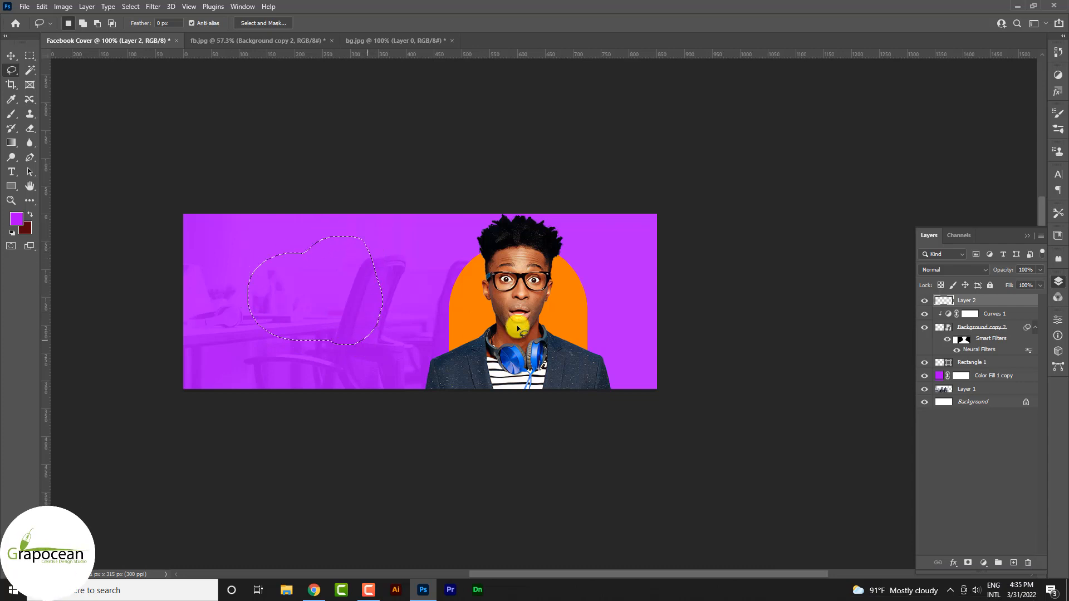
left_click(987, 564)
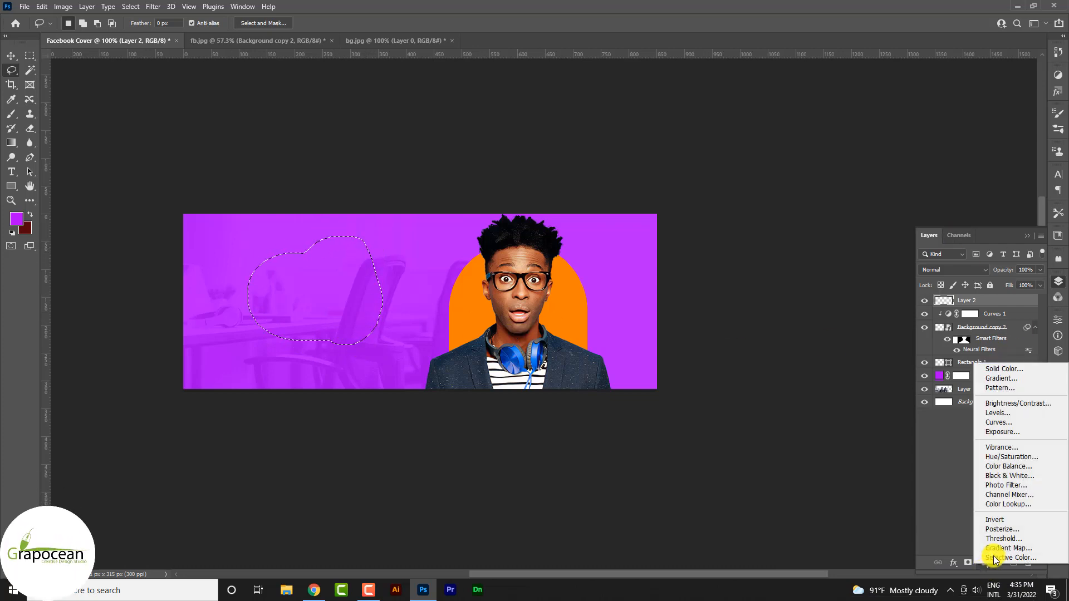
left_click(1034, 379)
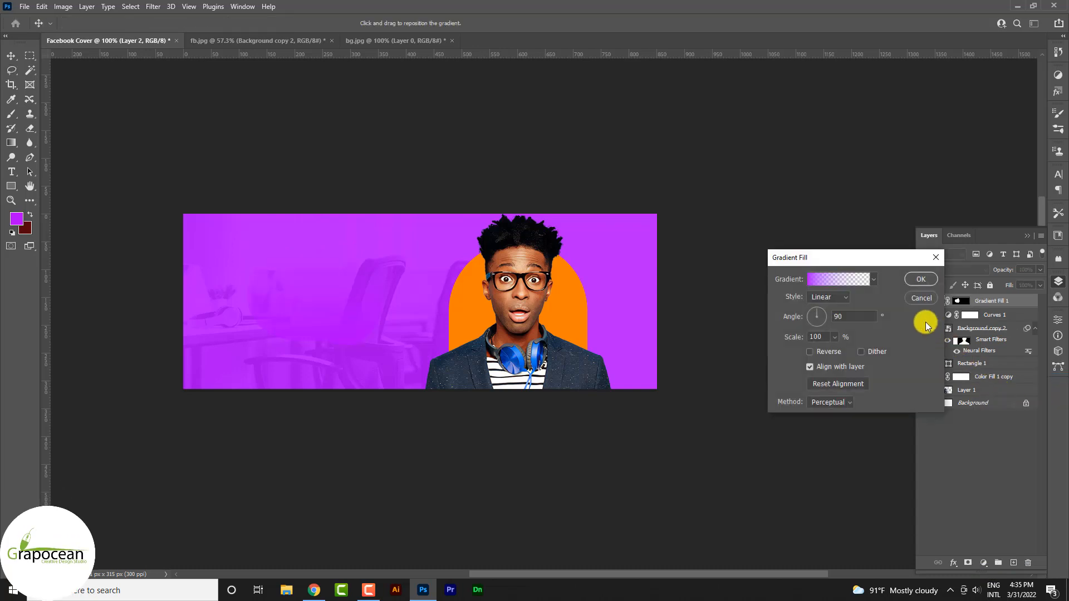
left_click(921, 280)
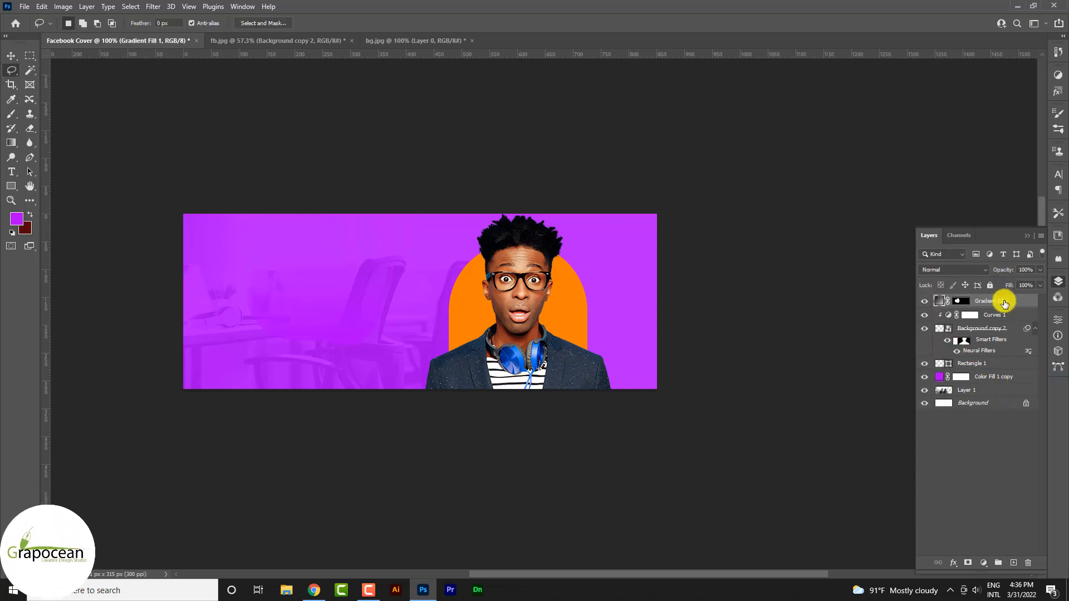
- Add Bevel & Emboss with Contour to the gradient blob, setting Size to 73 px and Soften to 4 px
right_click(1005, 304)
left_click(904, 108)
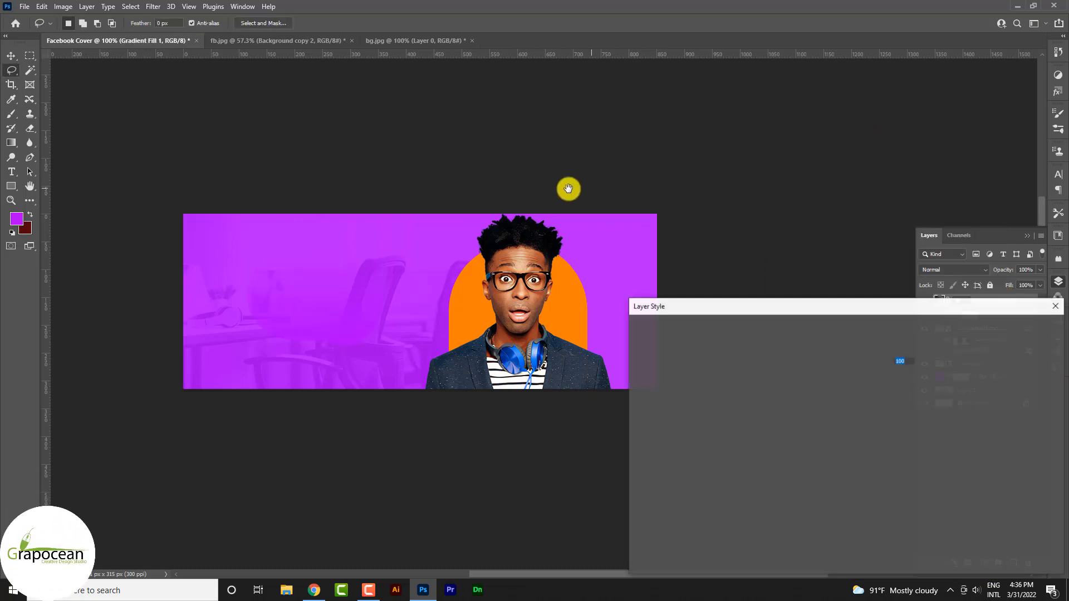
left_click(649, 362)
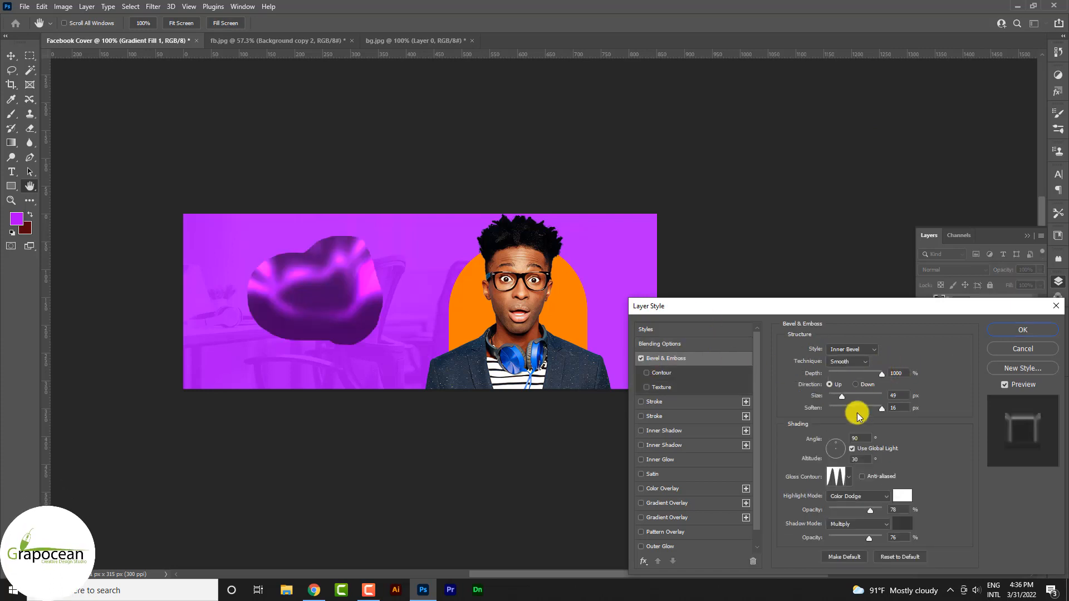
mouse_move(845, 399)
left_mouse_down()
mouse_move(814, 396)
mouse_move(847, 403)
mouse_move(833, 370)
mouse_move(895, 382)
mouse_move(819, 407)
mouse_move(849, 407)
mouse_move(835, 412)
left_mouse_up()
left_click(663, 377)
left_click(663, 360)
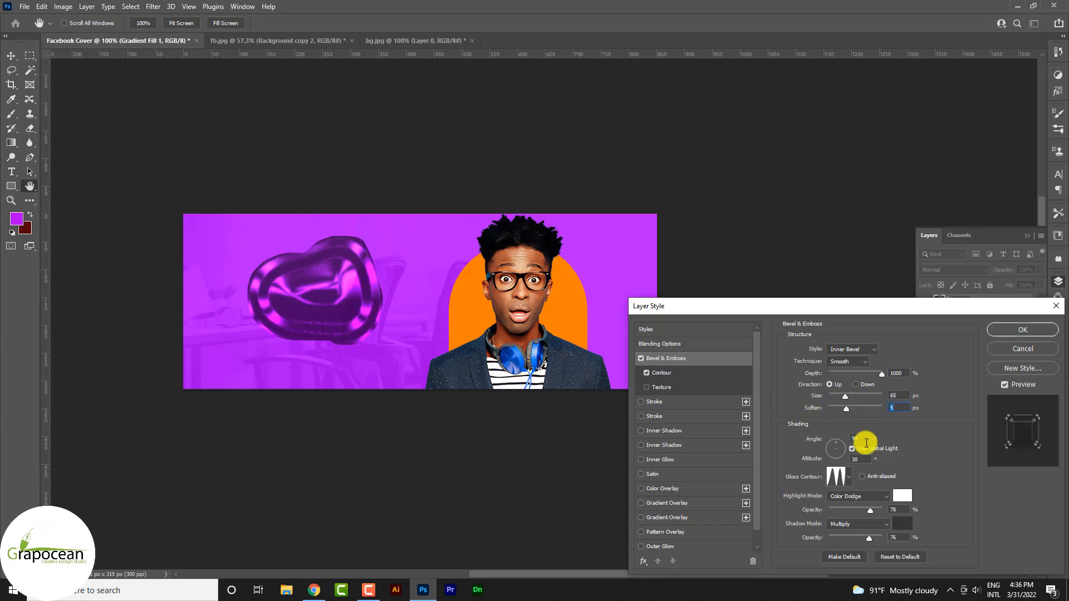
mouse_move(845, 397)
left_mouse_down()
mouse_move(834, 398)
mouse_move(853, 402)
mouse_move(835, 409)
mouse_move(883, 413)
mouse_move(833, 417)
mouse_move(842, 413)
left_mouse_up()
- Choose the multi-peaked gloss contour, reduce the bevel's Depth to 43% and Soften to 2 px, and apply the layer style
left_click(848, 477)
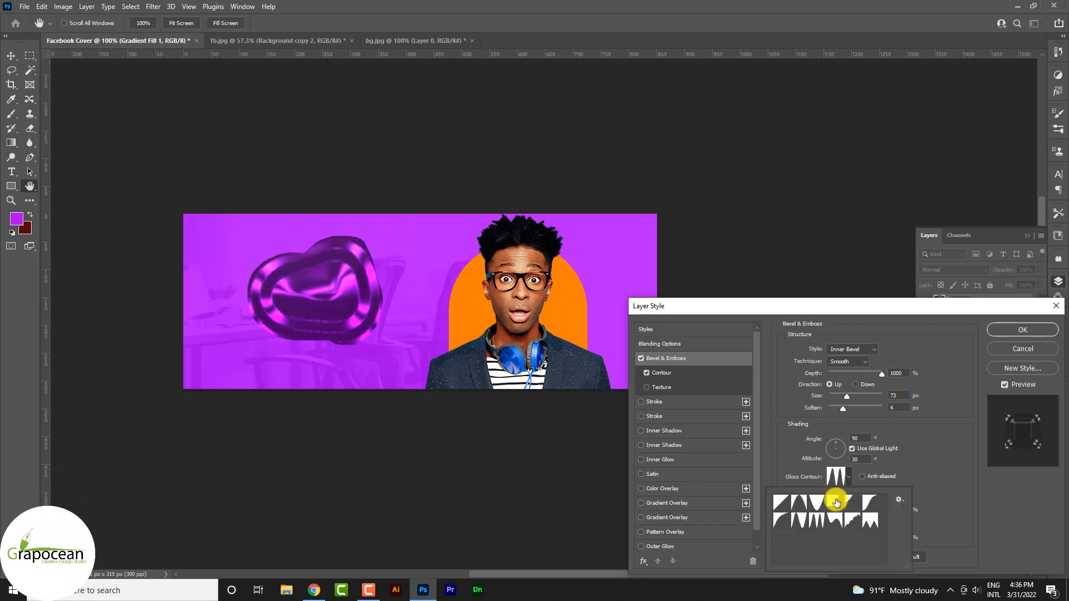
left_click(803, 519)
left_click(818, 519)
left_click(807, 520)
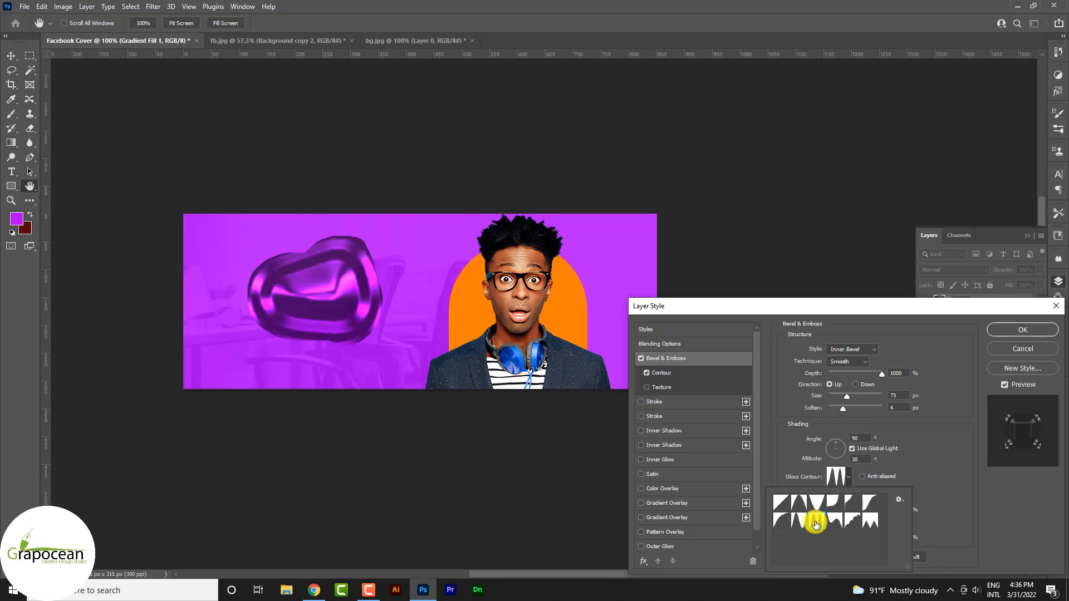
left_click(816, 521)
left_click(843, 410)
mouse_move(844, 413)
left_mouse_down()
mouse_move(834, 381)
mouse_move(834, 391)
left_mouse_up()
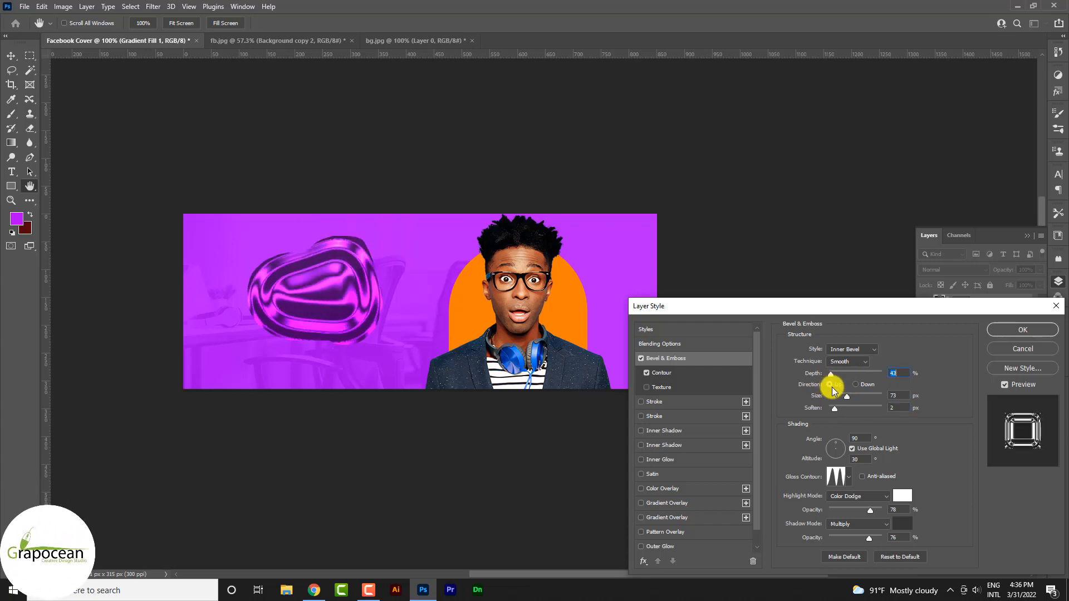
left_click(1034, 332)
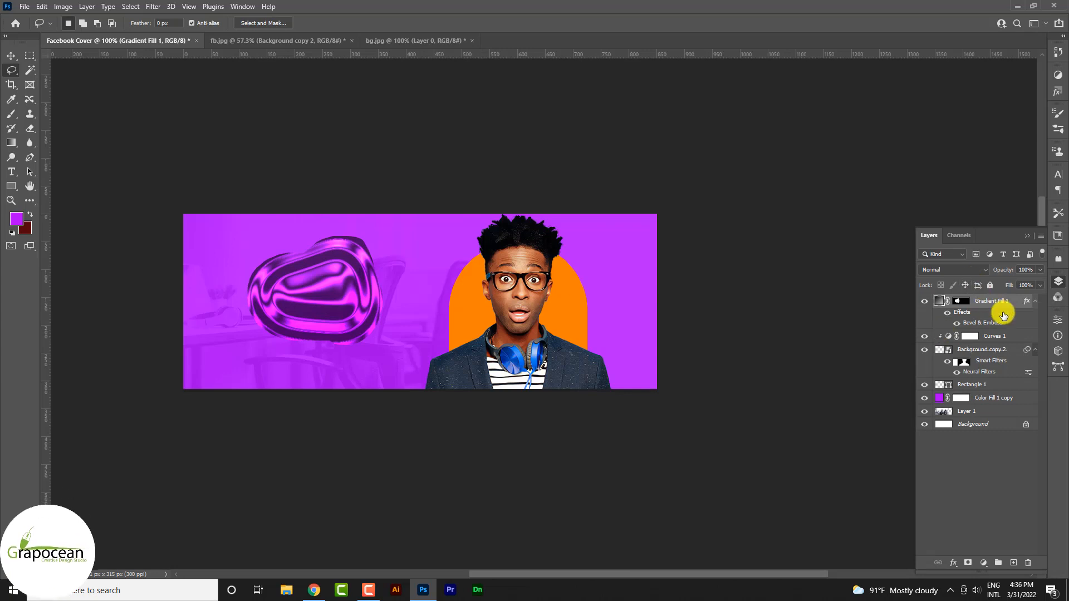
- Convert the gradient blob to a smart object and stretch it with Liquify's Forward Warp brush, reducing the brush size to 400
left_click(151, 7)
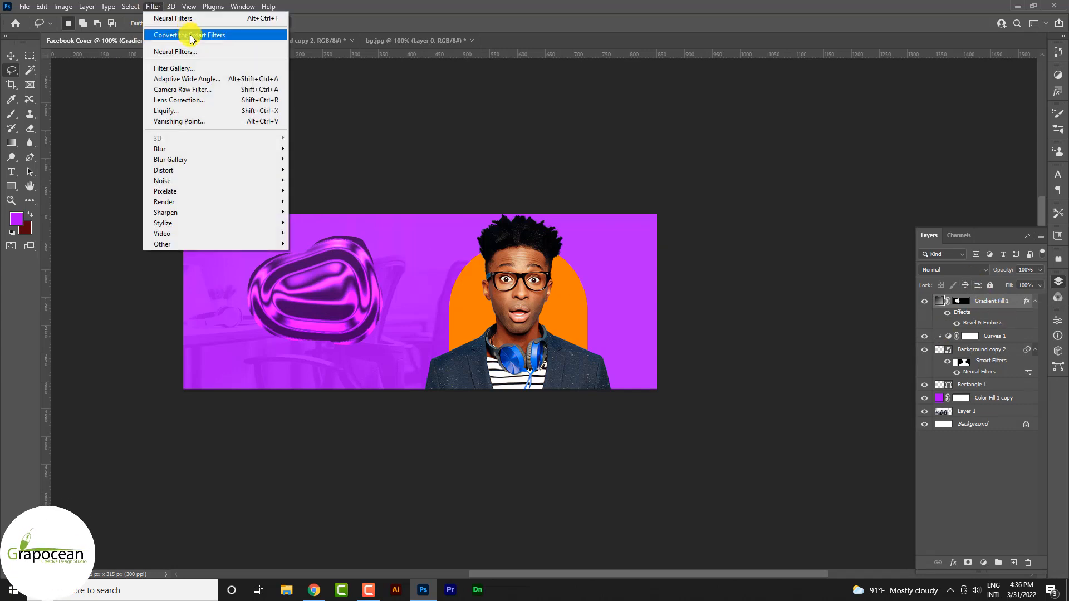
left_click(196, 110)
left_click(477, 219)
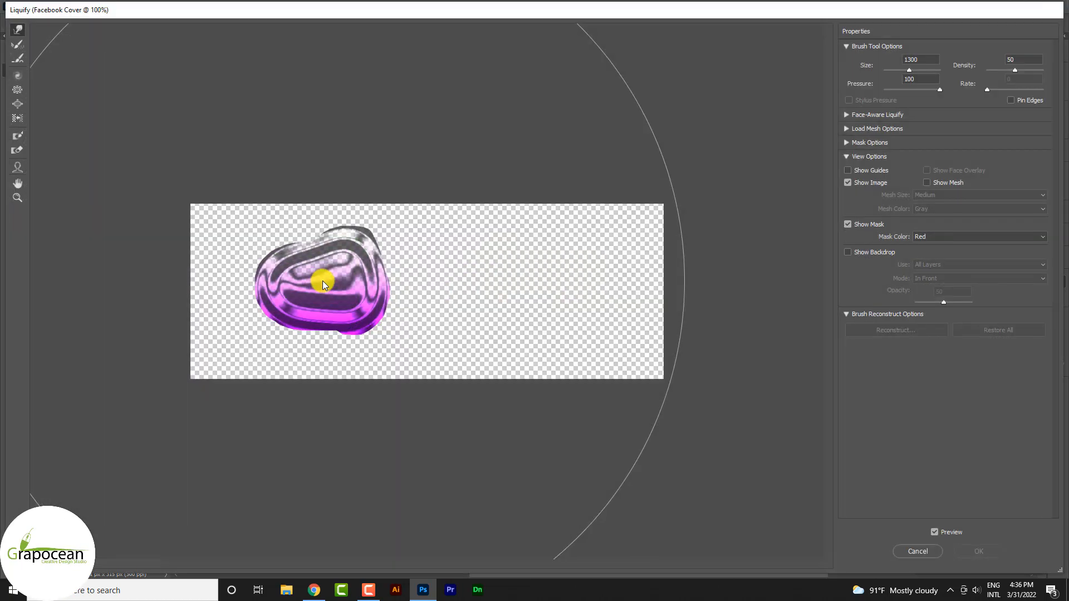
mouse_move(322, 280)
left_mouse_down()
mouse_move(286, 240)
mouse_move(361, 278)
mouse_move(347, 282)
mouse_move(325, 230)
mouse_move(329, 260)
mouse_move(380, 284)
mouse_move(331, 221)
mouse_move(284, 216)
mouse_move(443, 333)
mouse_move(491, 284)
mouse_move(516, 279)
mouse_move(559, 313)
mouse_move(223, 338)
mouse_move(184, 317)
mouse_move(244, 392)
mouse_move(359, 368)
mouse_move(341, 271)
mouse_move(299, 268)
mouse_move(339, 291)
mouse_move(313, 255)
mouse_move(392, 304)
mouse_move(333, 292)
mouse_move(435, 362)
mouse_move(410, 353)
mouse_move(371, 398)
mouse_move(338, 328)
mouse_move(356, 344)
left_mouse_up()
key("bracketleft")
key("bracketleft")
key("bracketleft")
key("bracketleft")
key("bracketleft")
key("bracketleft")
key("bracketleft")
key("bracketleft")
key("bracketleft")
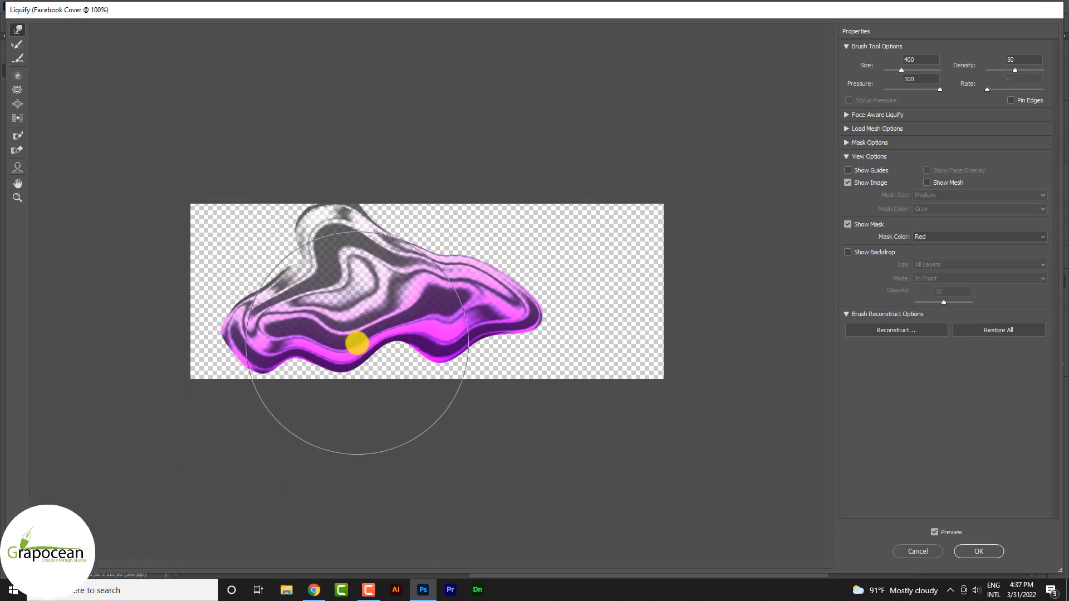
- Undo the last warp strokes, reshape the blob into a smoother liquid form with the 400 brush, and apply Liquify
key("ctrl+z")
key("ctrl+z")
mouse_move(351, 294)
left_mouse_down()
mouse_move(337, 279)
mouse_move(360, 277)
mouse_move(312, 284)
mouse_move(451, 305)
mouse_move(308, 260)
mouse_move(291, 243)
mouse_move(312, 256)
mouse_move(313, 279)
mouse_move(379, 263)
left_mouse_up()
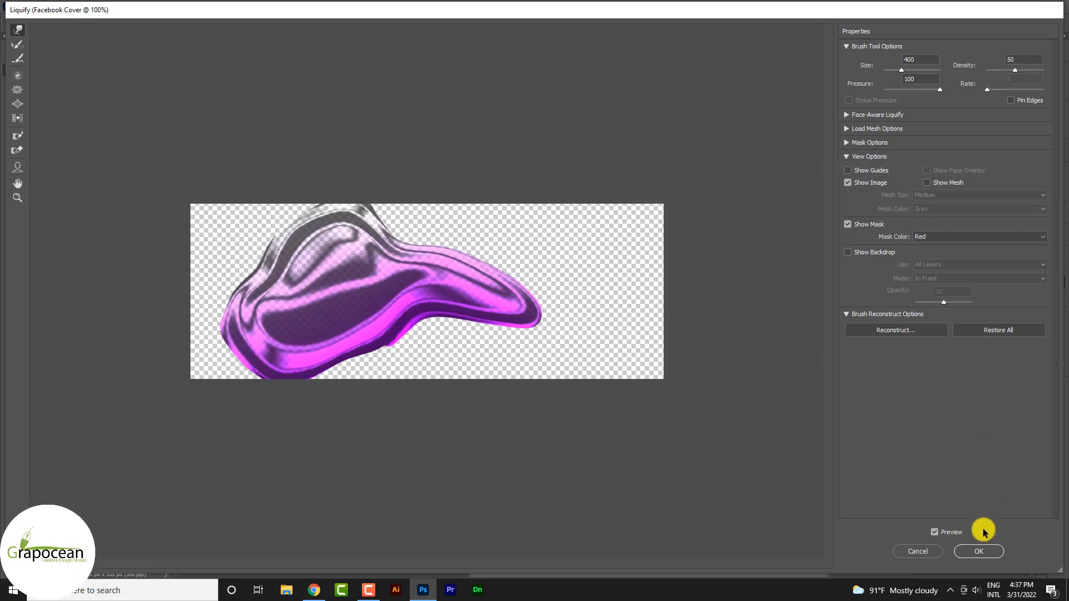
left_click(979, 551)
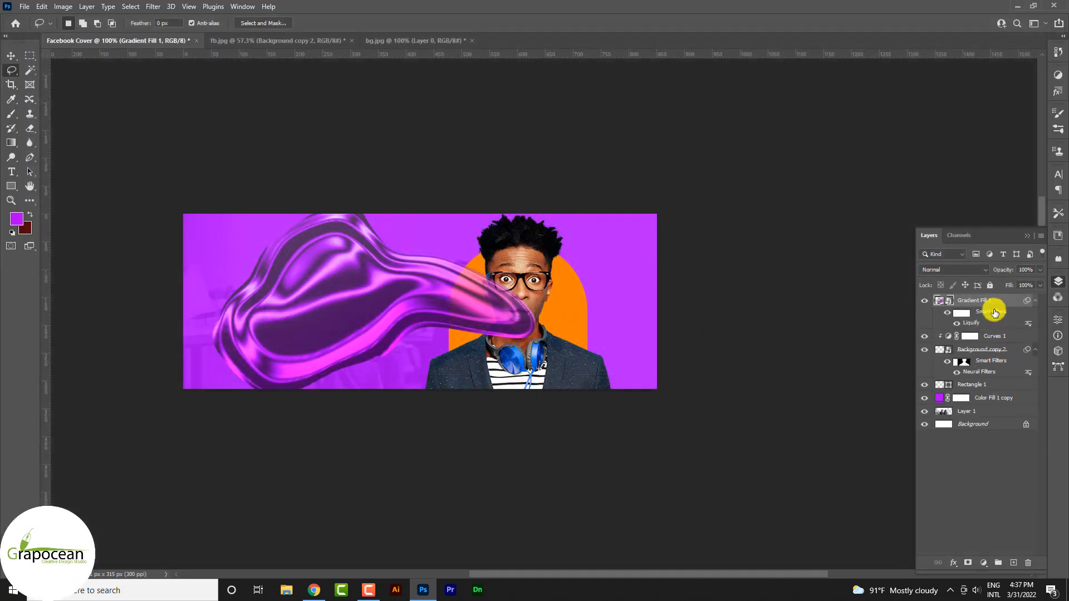
- Move the liquid shape's layer below the orange rectangle and set it to 30% opacity with the Divide blend mode
left_click_drag(995, 313, 981, 394)
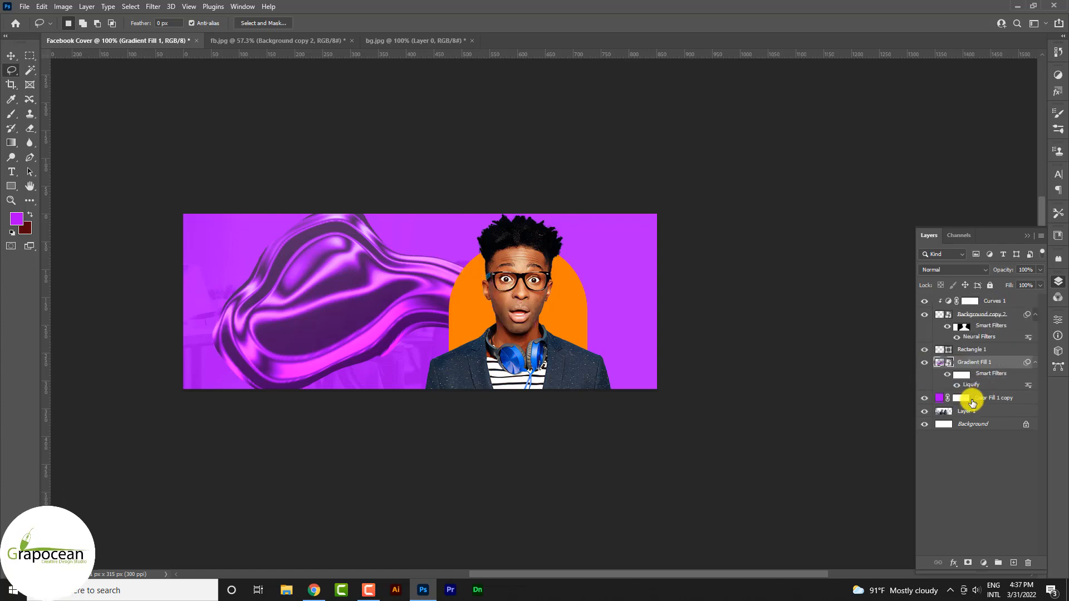
left_click(1040, 270)
left_click_drag(1010, 282, 994, 285)
left_click(950, 269)
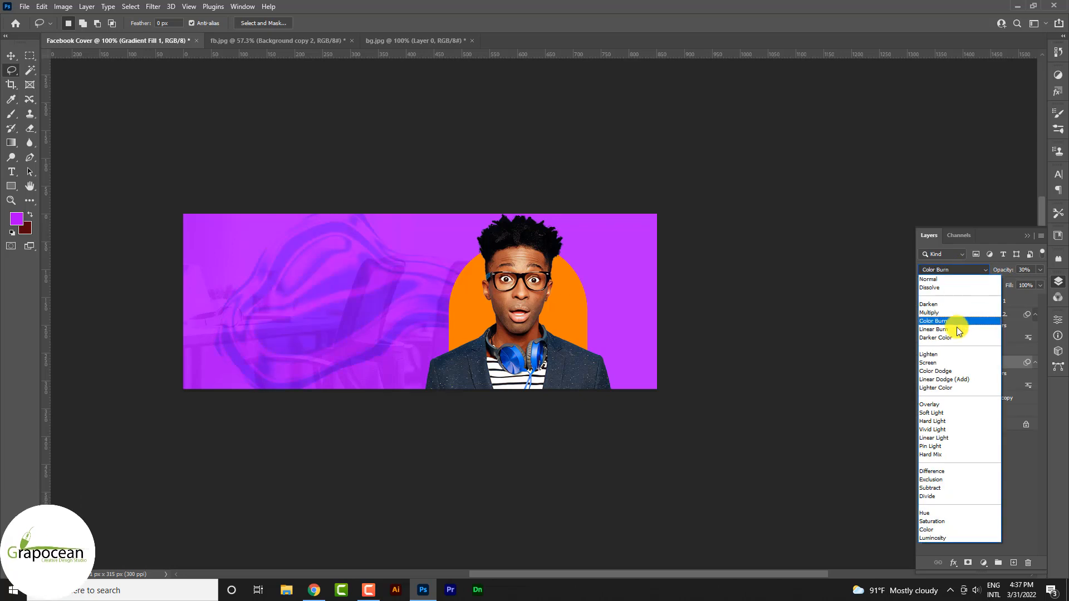
left_click(982, 496)
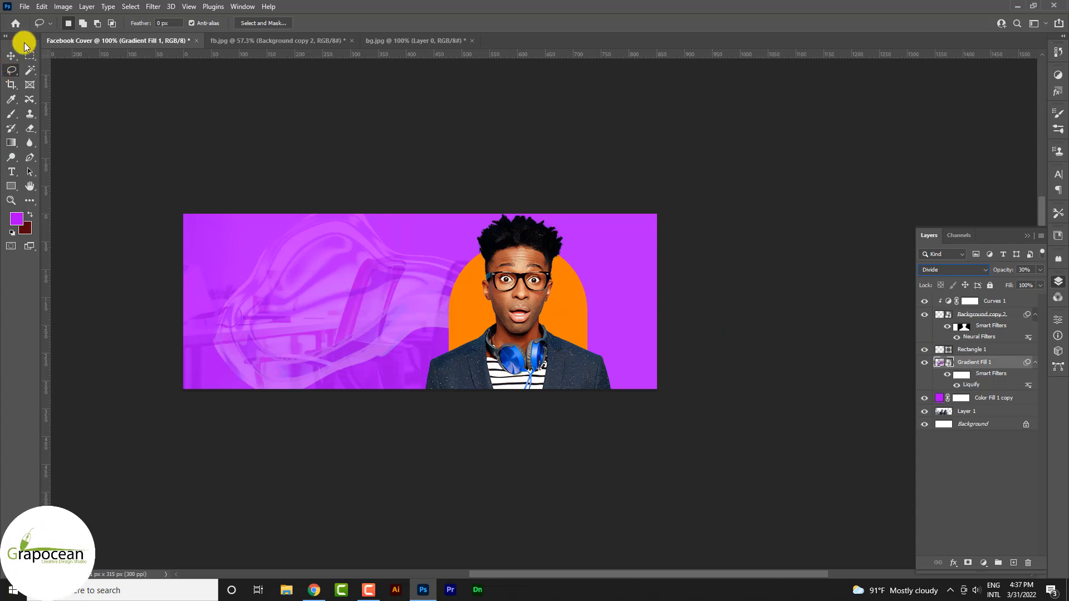
- Move the liquid shape about 304 px right and 21 px down behind the man, keep Divide blending, and duplicate its layer
left_click_drag(350, 289, 496, 303)
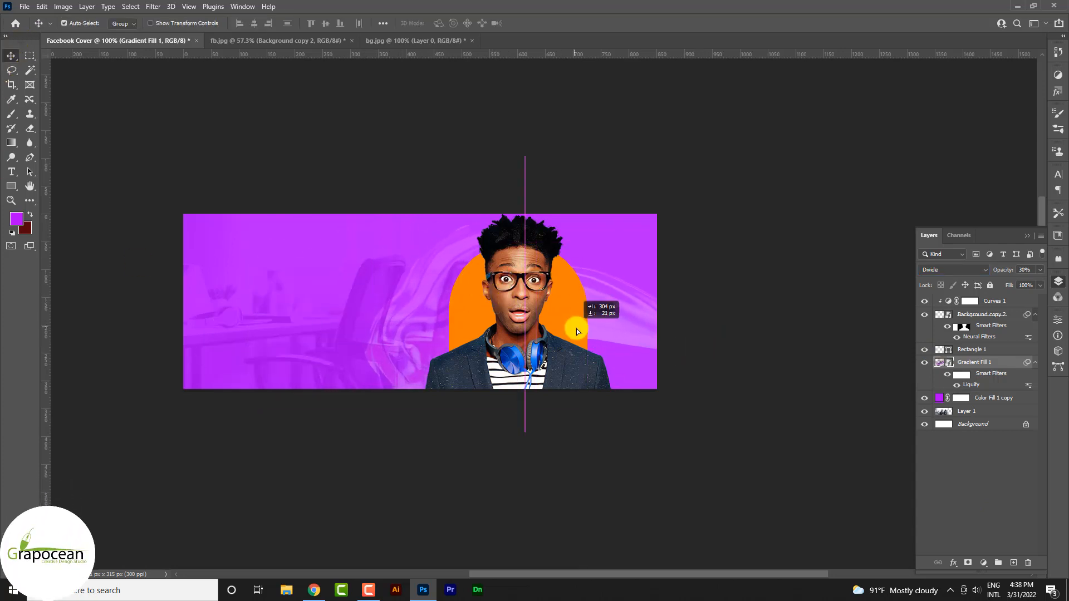
left_click_drag(577, 332, 578, 333)
left_click(959, 273)
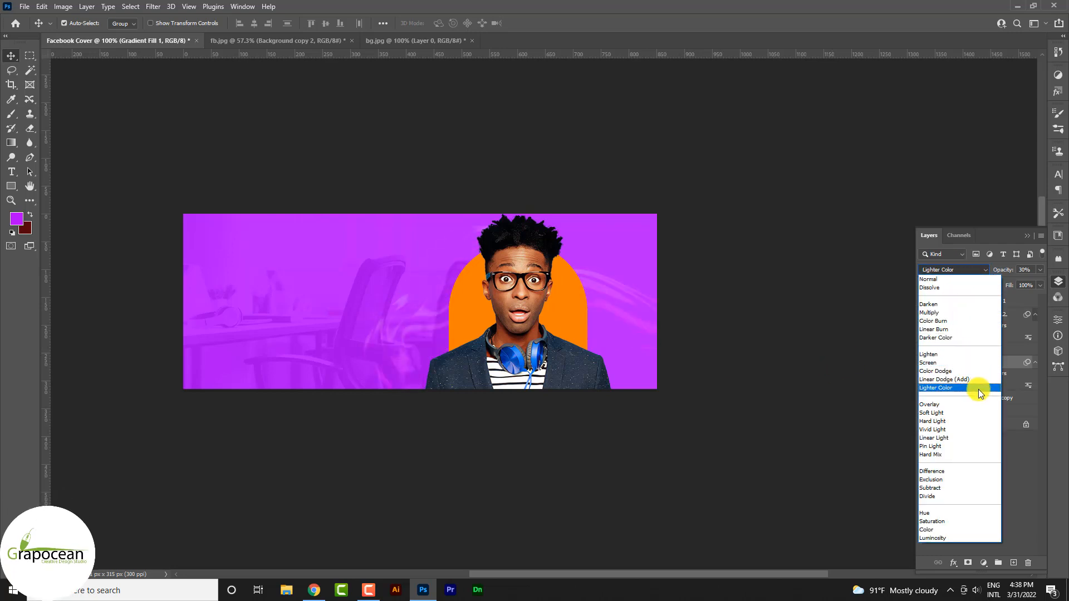
left_click(807, 436)
key("ctrl+j")
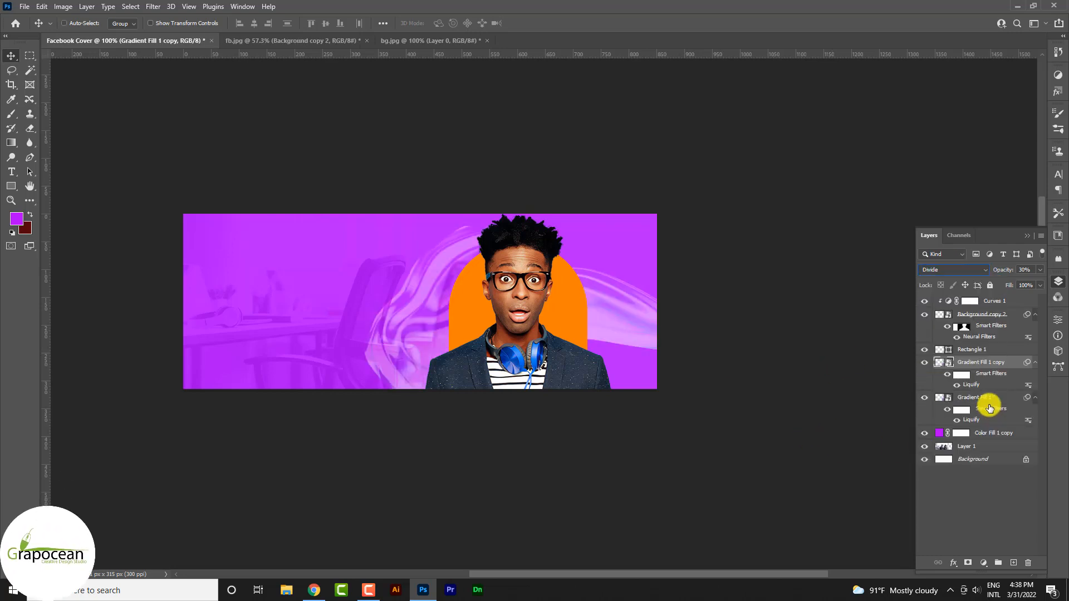
key("ctrl+j")
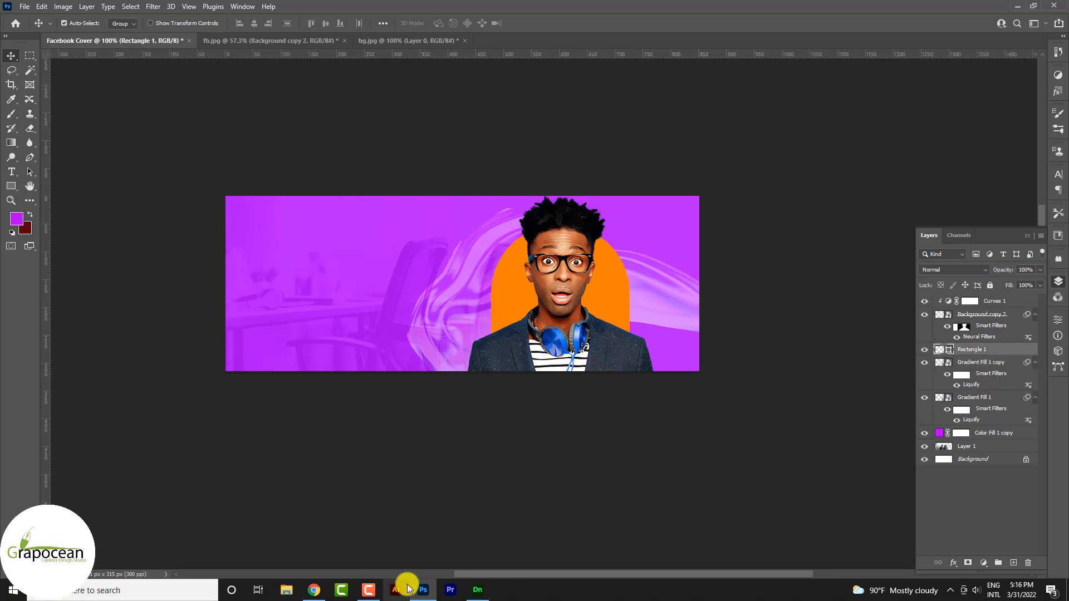
- Open shape.psd from the desktop and hide its Background Color layer
left_click(24, 7)
left_click(34, 30)
left_click(474, 89)
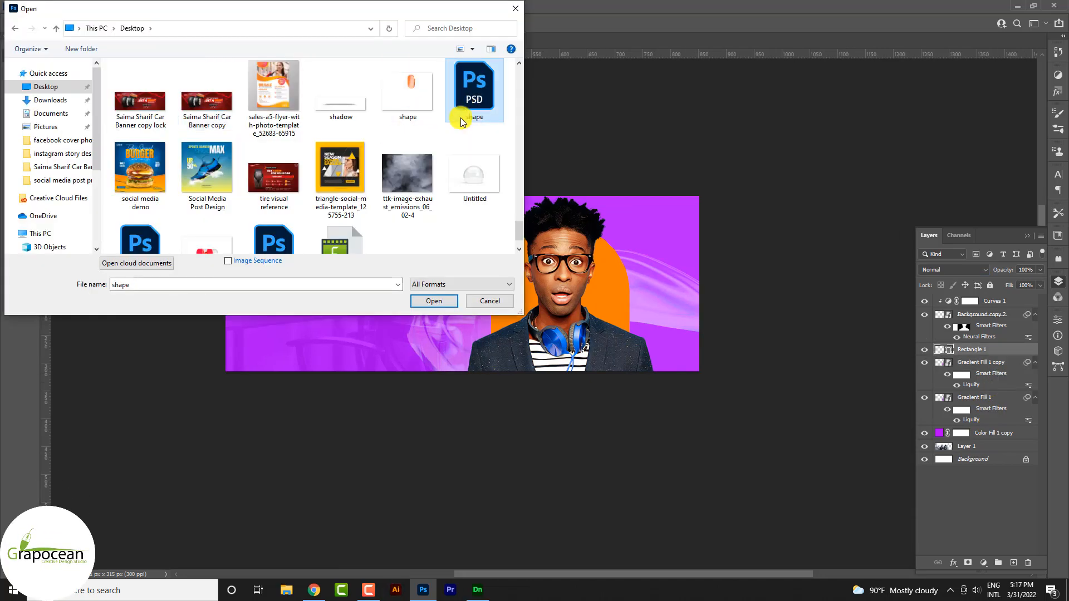
left_click(431, 302)
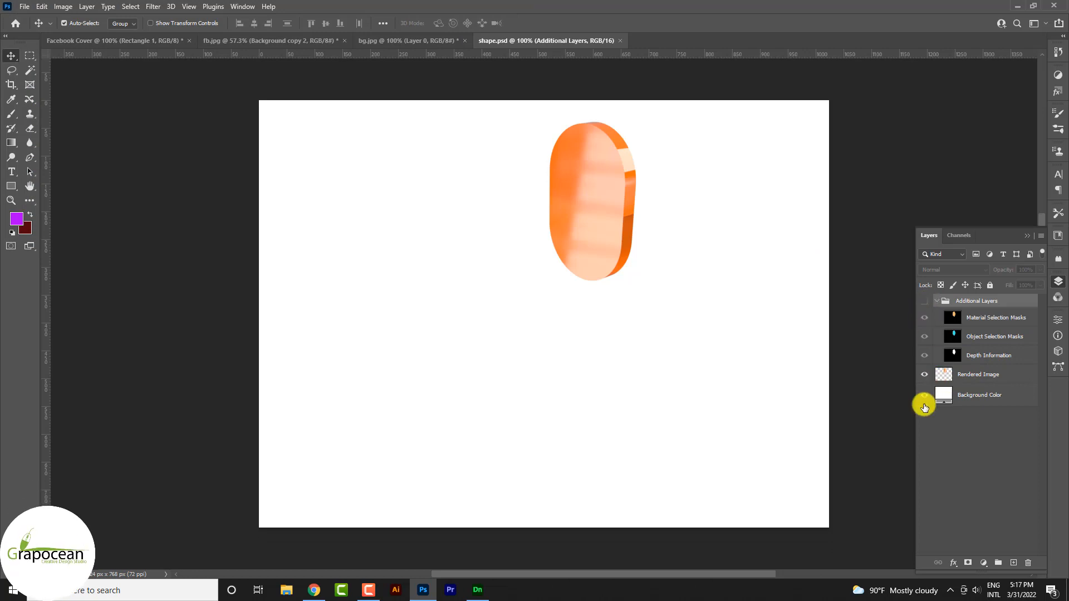
left_click(924, 395)
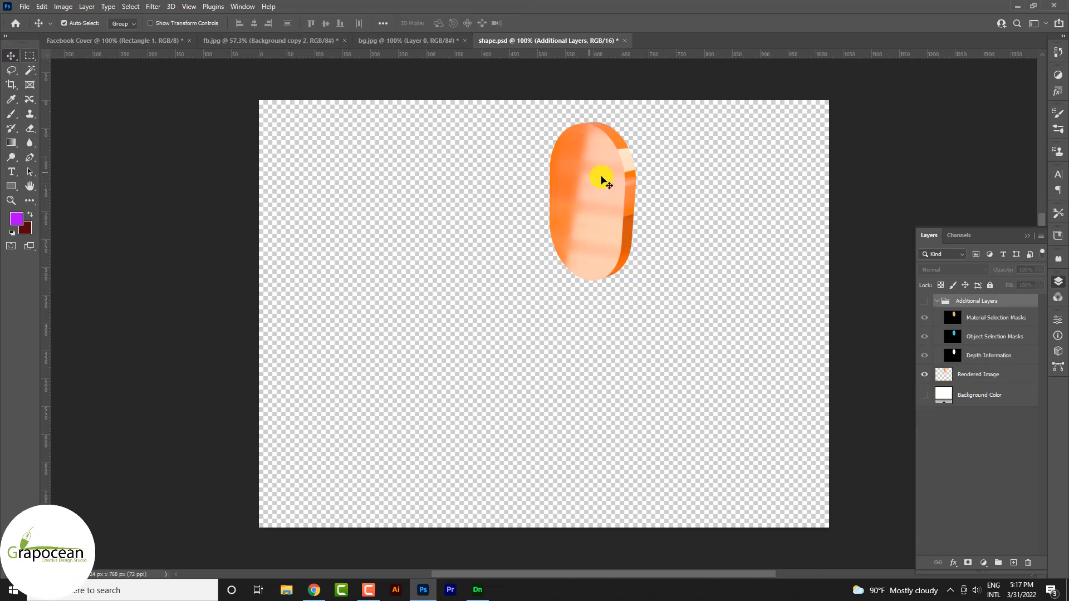
- Bring the orange rendered shape into the Facebook Cover document and place two tilted copies behind the man, replacing the flat orange rectangle
left_click_drag(613, 184, 673, 316)
left_click(522, 228)
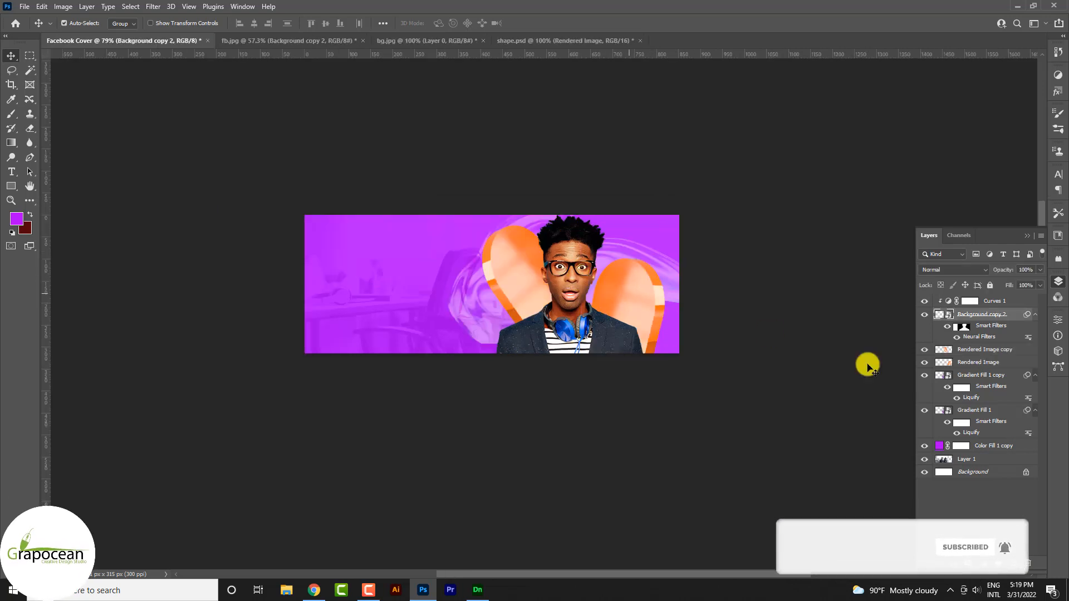
left_click(924, 315)
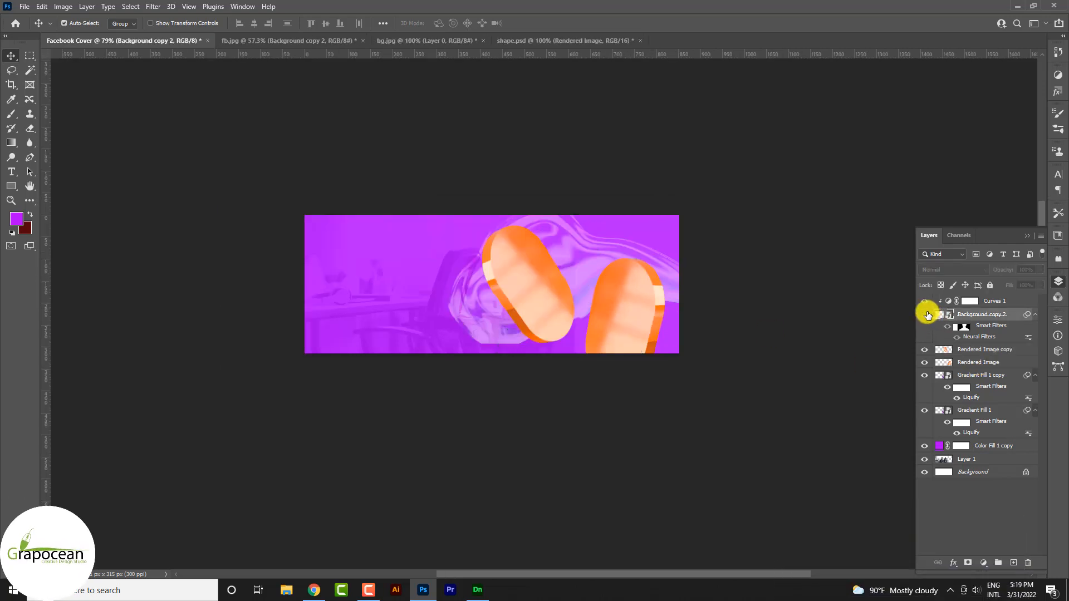
left_click(924, 315)
- Duplicate the man's layer as a silhouette with a 080808 Color Overlay and place it directly beneath the original man layer
key("ctrl+j")
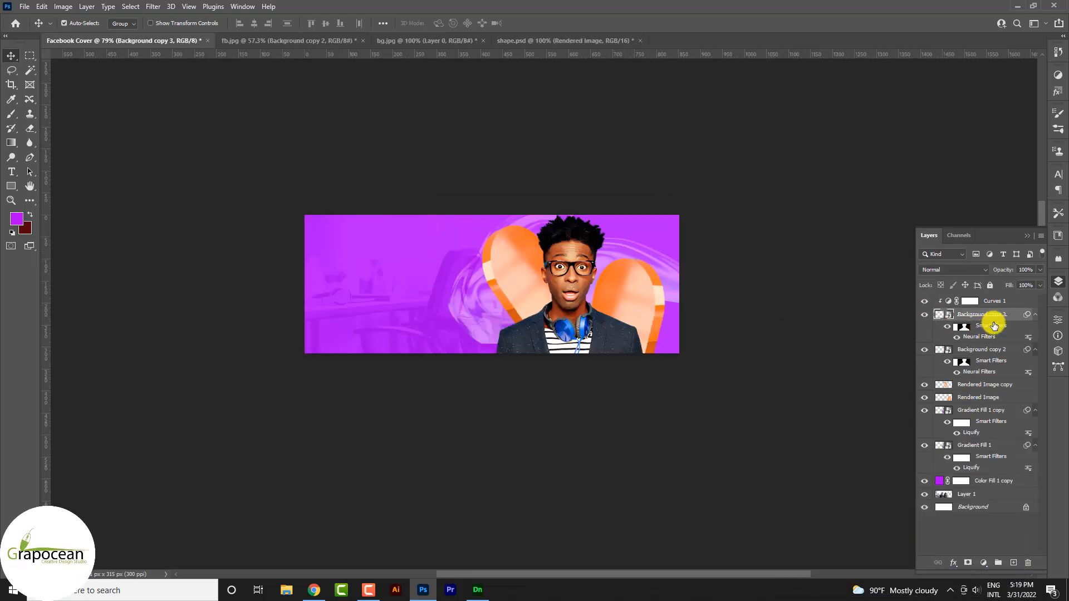
right_click(1031, 358)
left_click(861, 83)
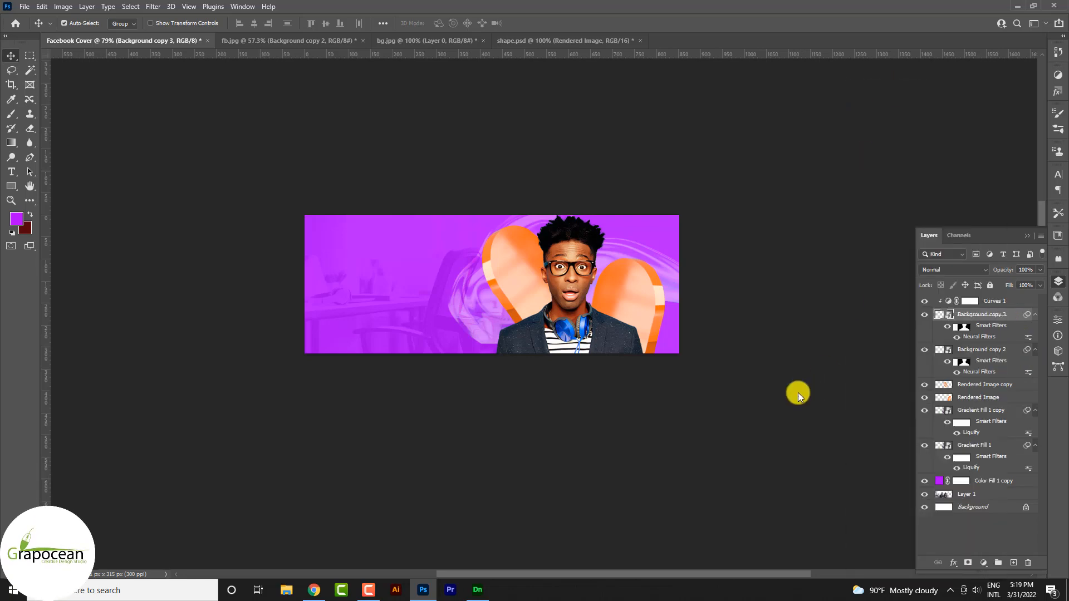
left_click(668, 489)
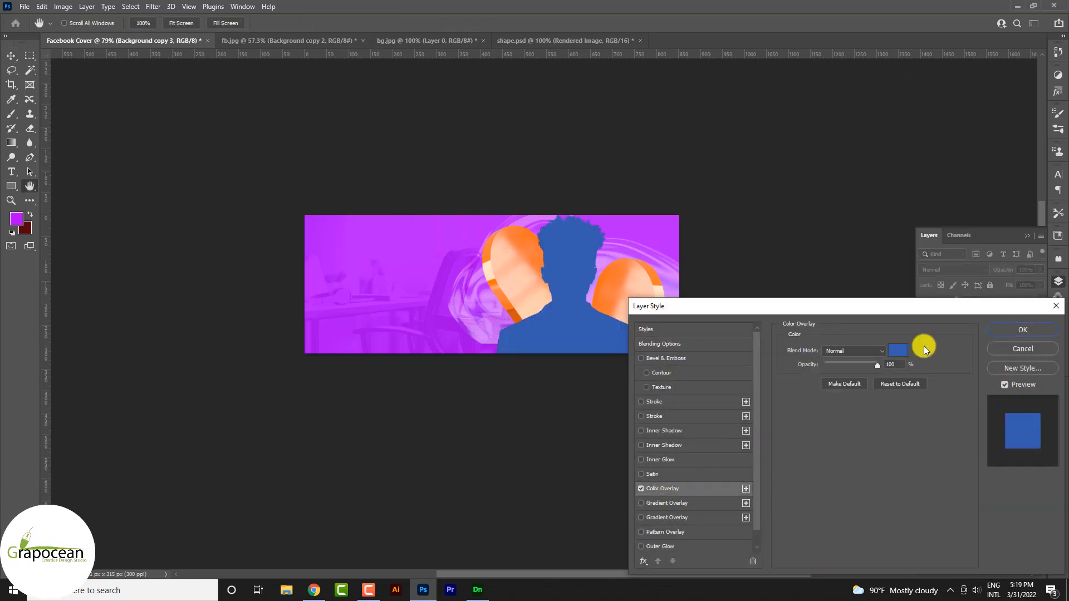
left_click(898, 348)
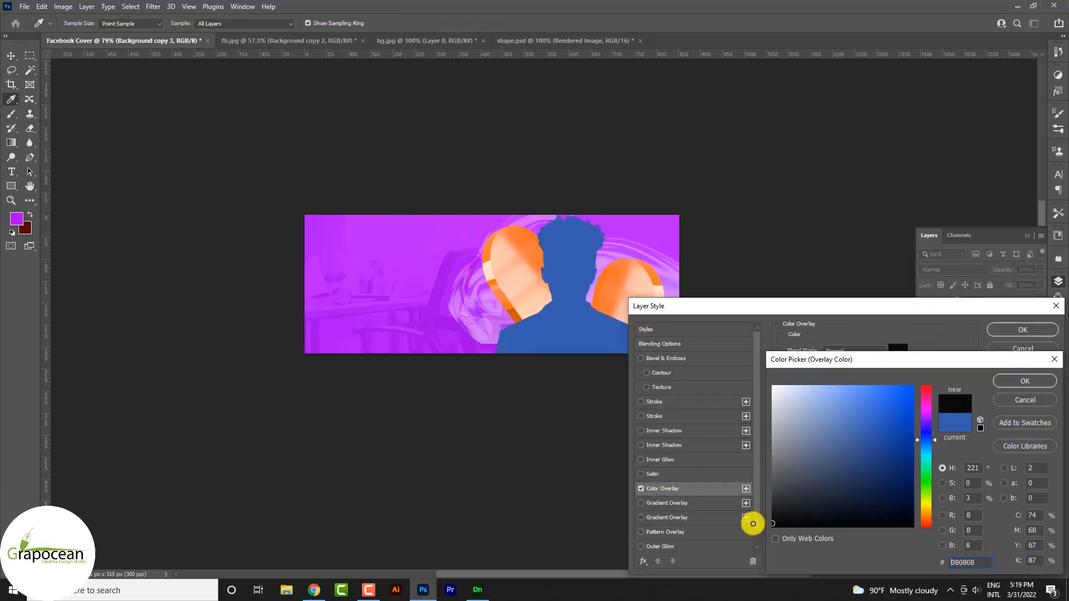
left_click(1025, 381)
left_click(1023, 330)
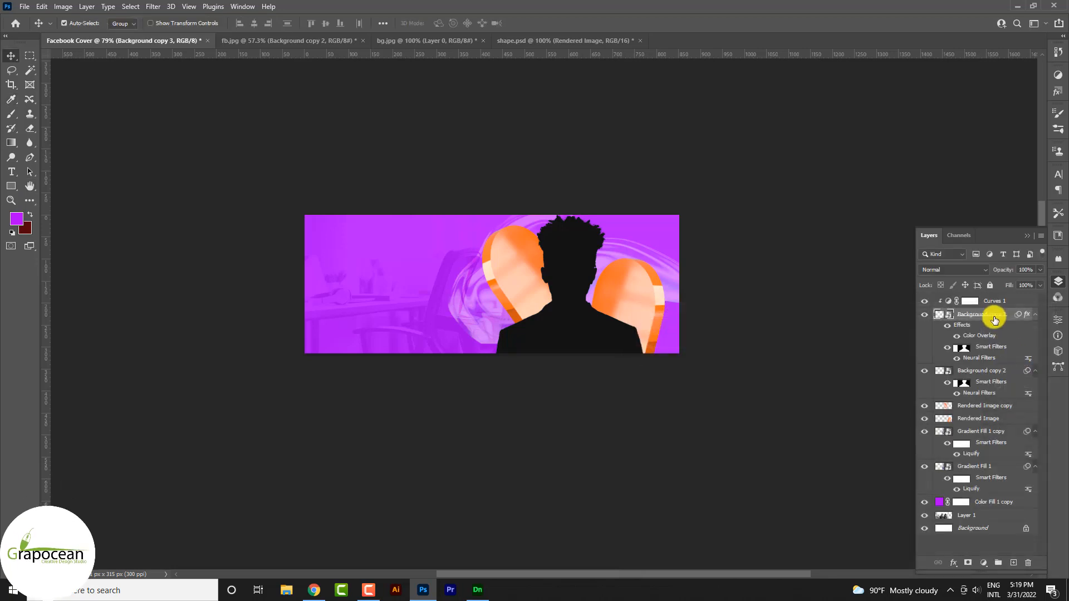
left_click_drag(994, 319, 985, 400)
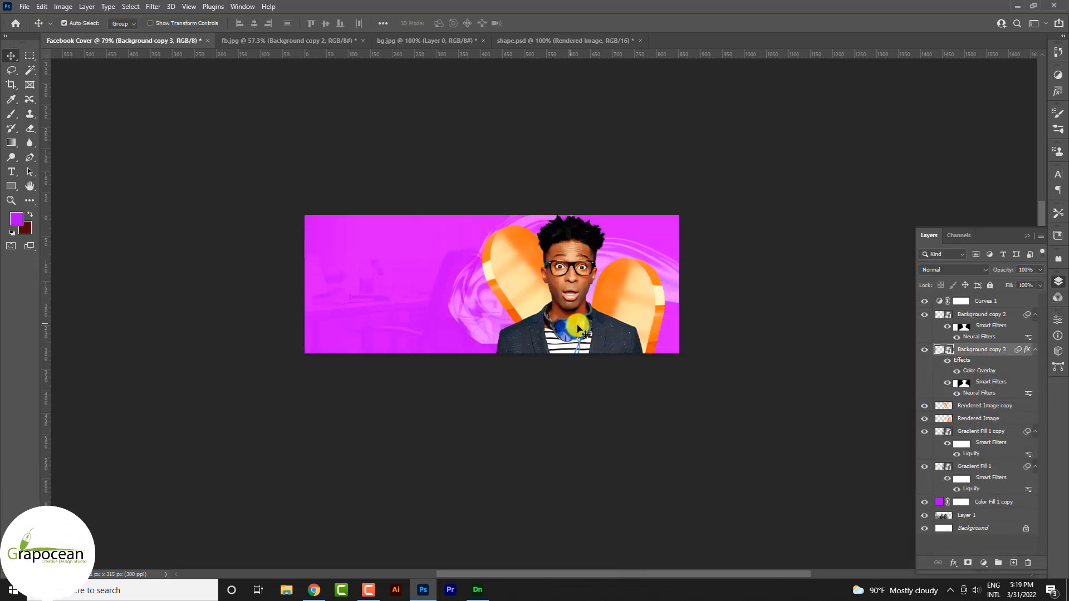
- Distort the silhouette by pulling its upper-left corner outward so it shows behind the man, and set its opacity to 28%
key("ctrl+t")
left_click(554, 227)
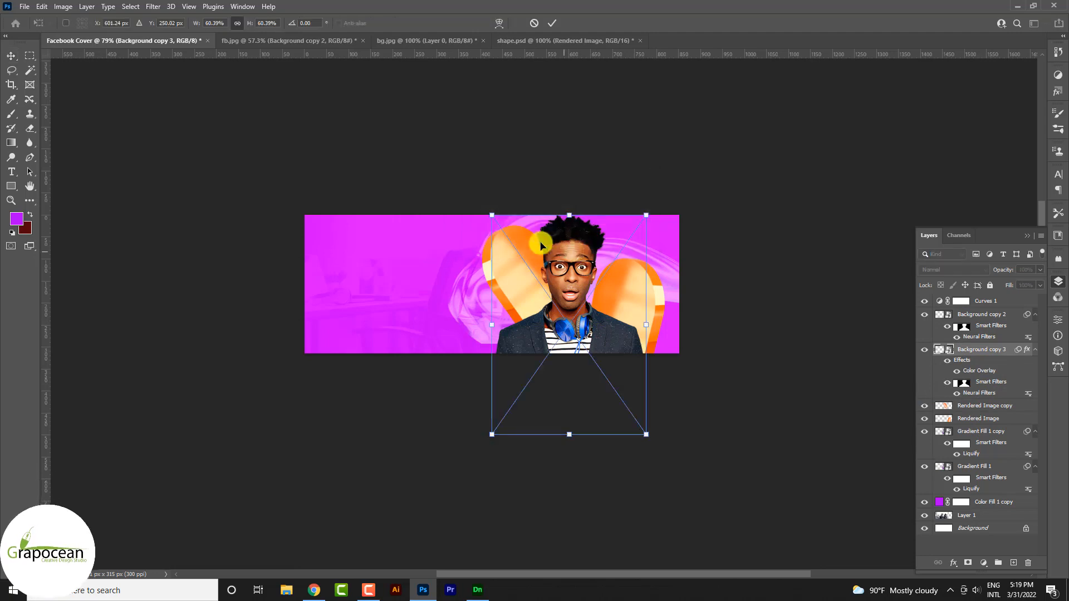
left_click_drag(515, 222, 468, 225)
key("ctrl+z")
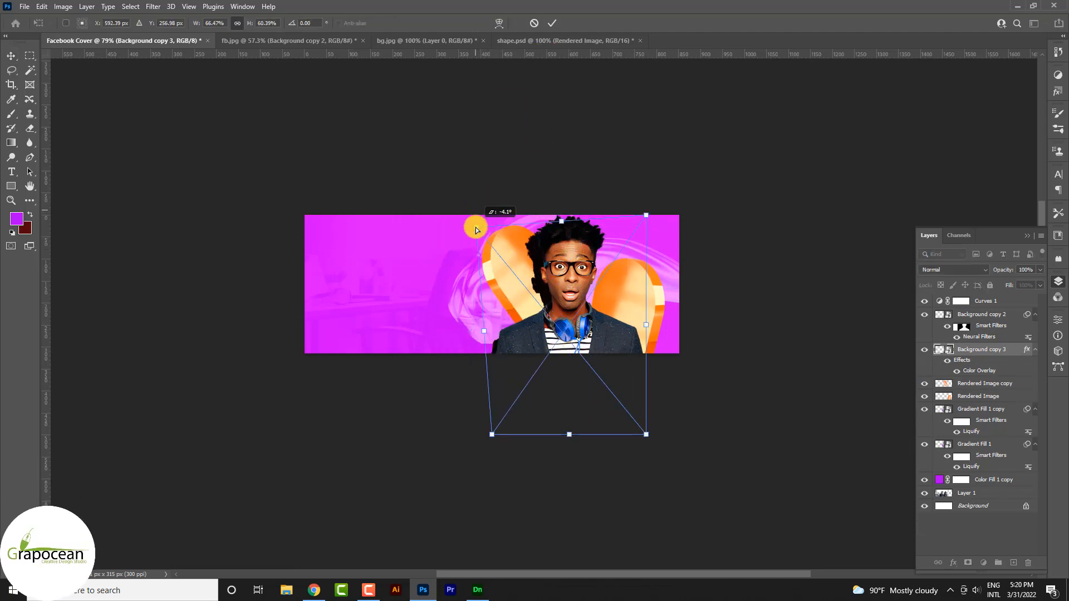
left_click_drag(476, 232, 479, 228)
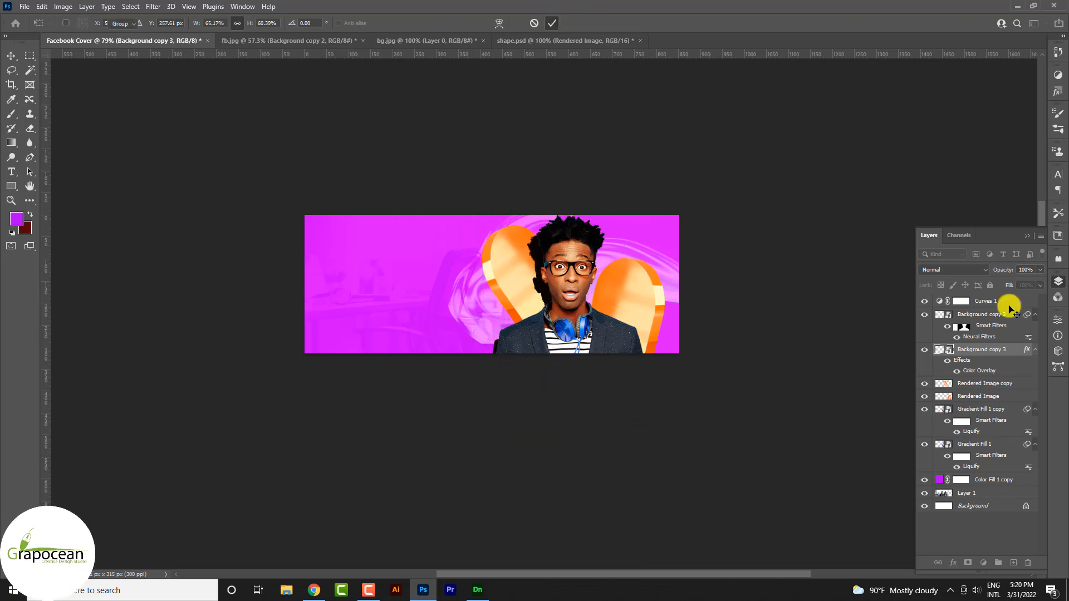
key("Return")
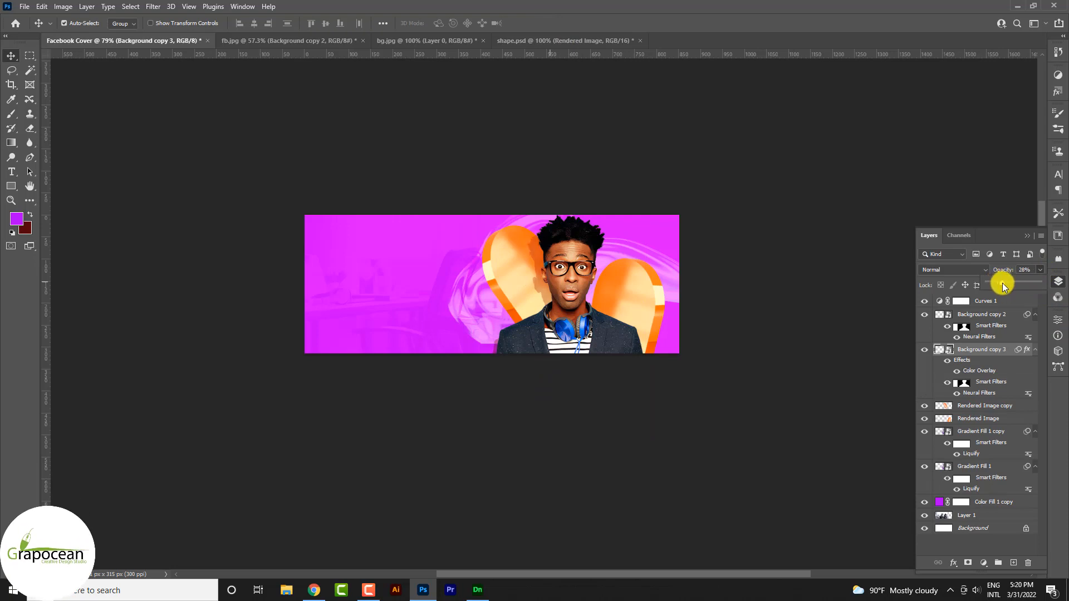
- Apply an Iris Blur of 5 px to the silhouette, with an upright ellipse centred on the man's face
scroll(550, 305, "up", 2)
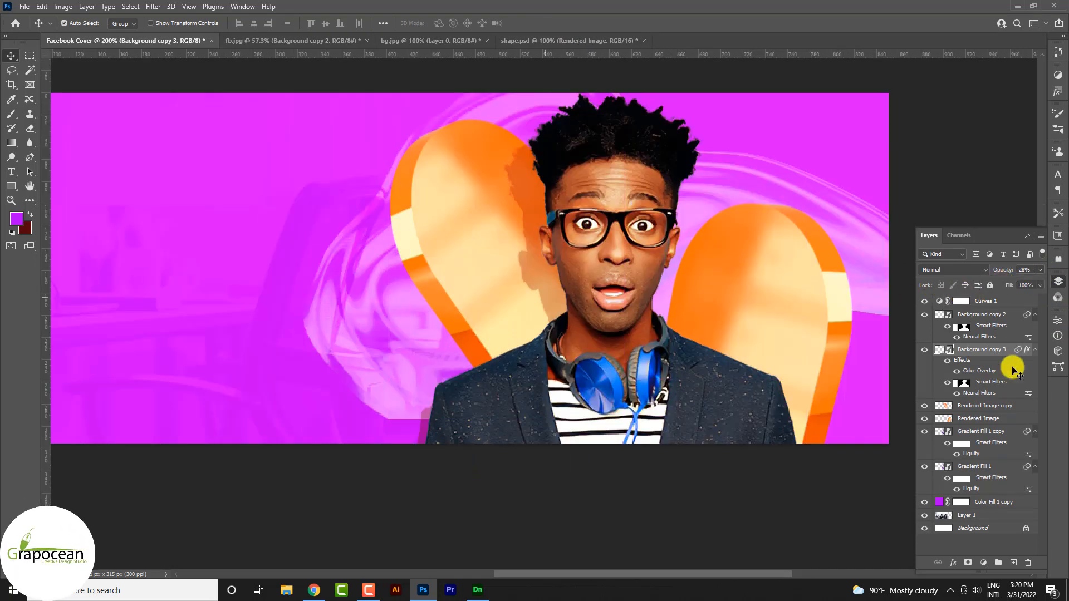
left_click(153, 6)
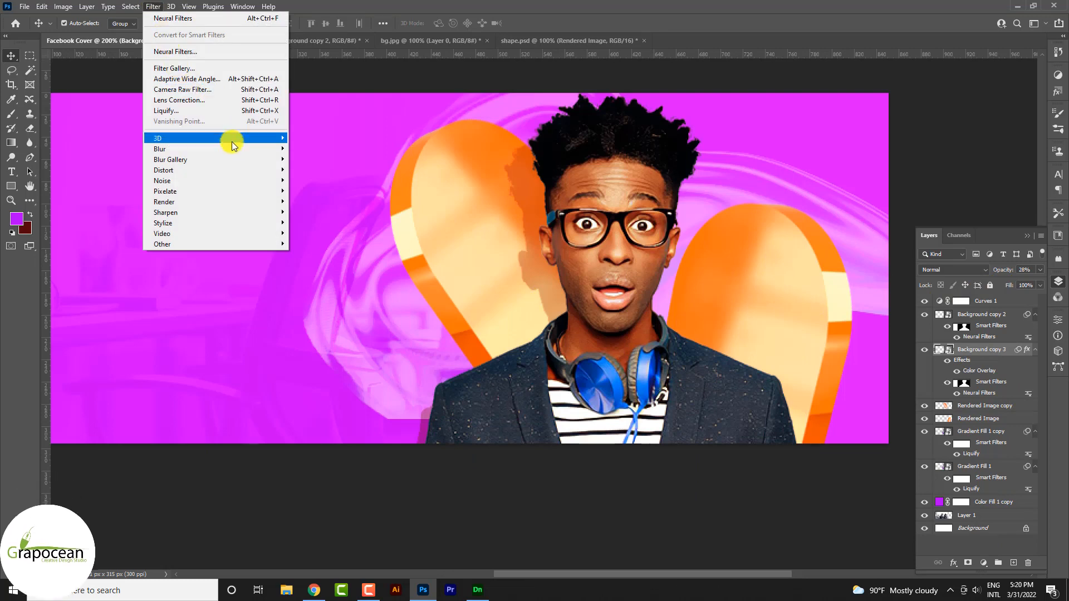
mouse_move(238, 150)
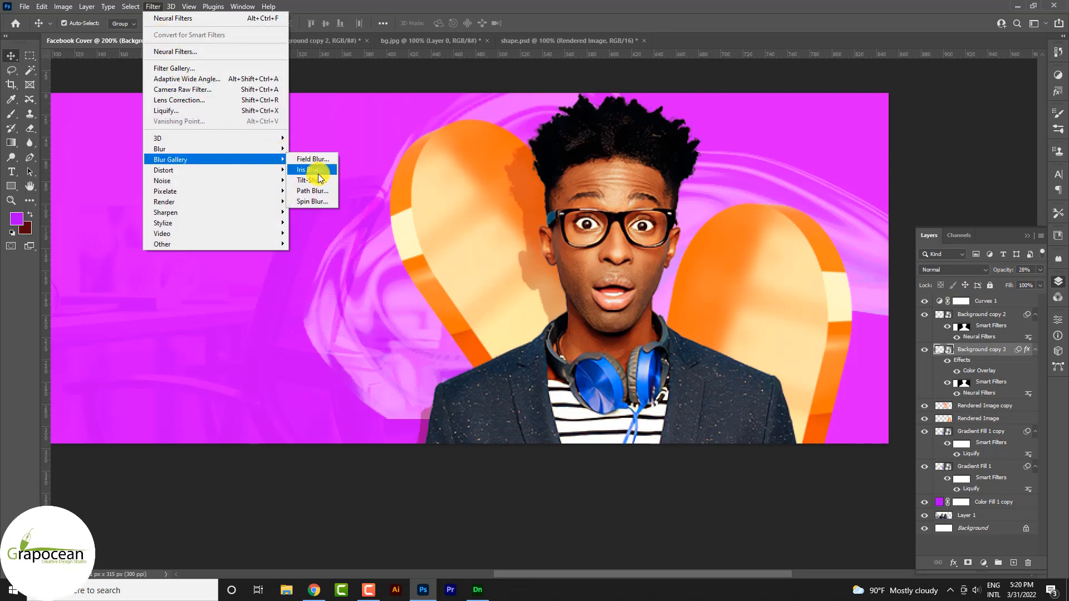
left_click(319, 173)
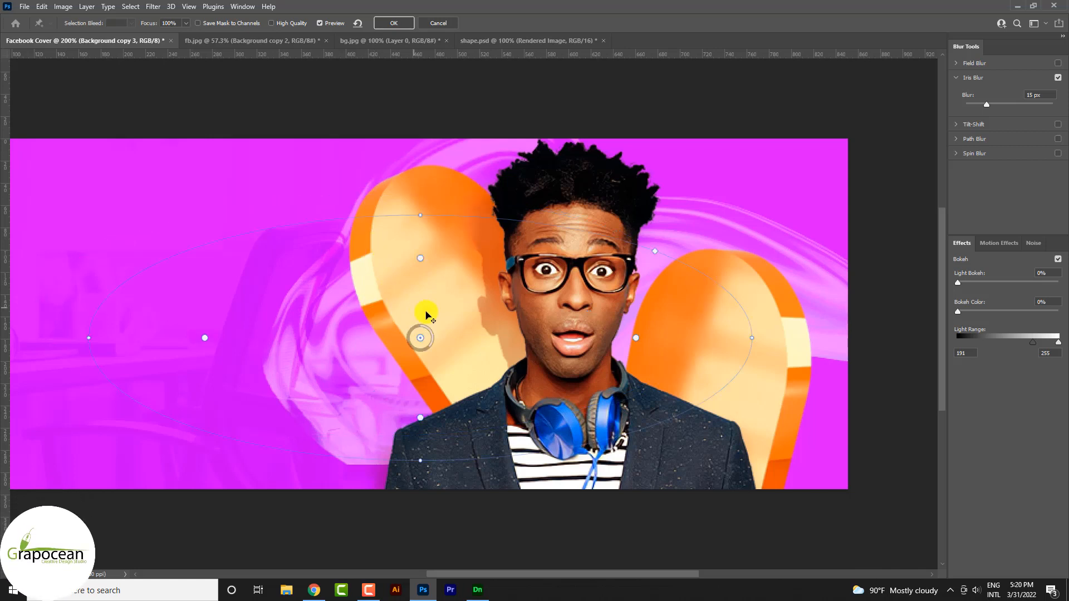
left_click_drag(509, 301, 470, 301)
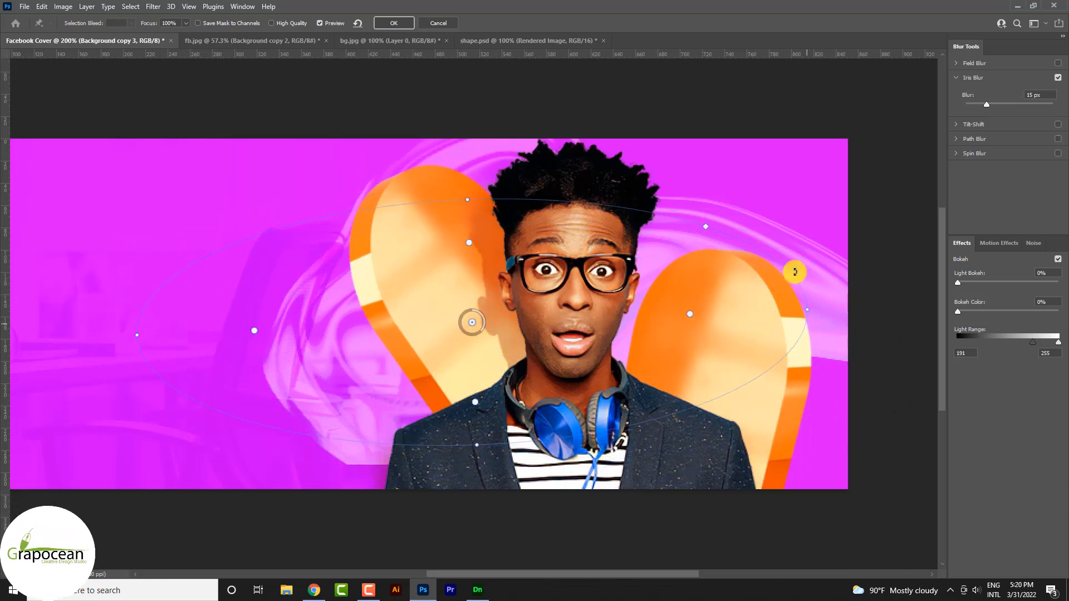
left_click_drag(795, 271, 496, 138)
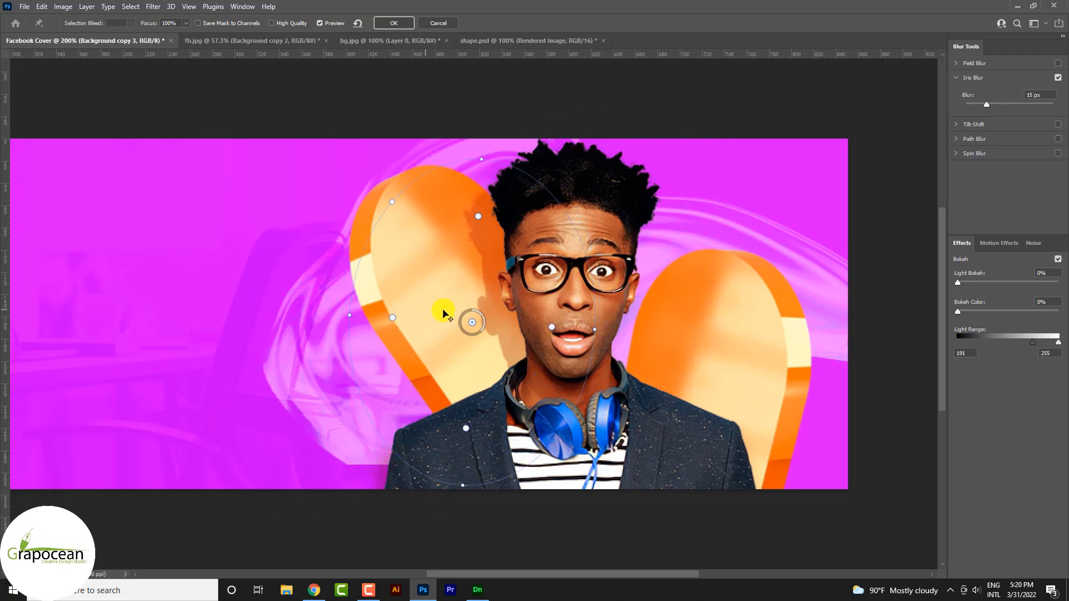
left_click_drag(536, 268, 597, 269)
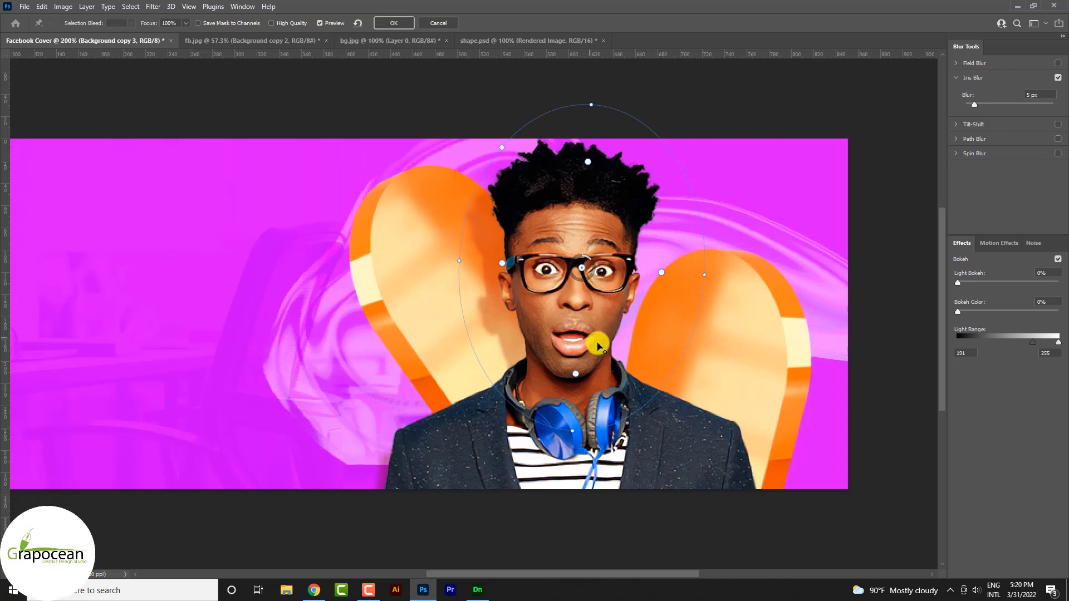
left_click_drag(632, 396, 606, 399)
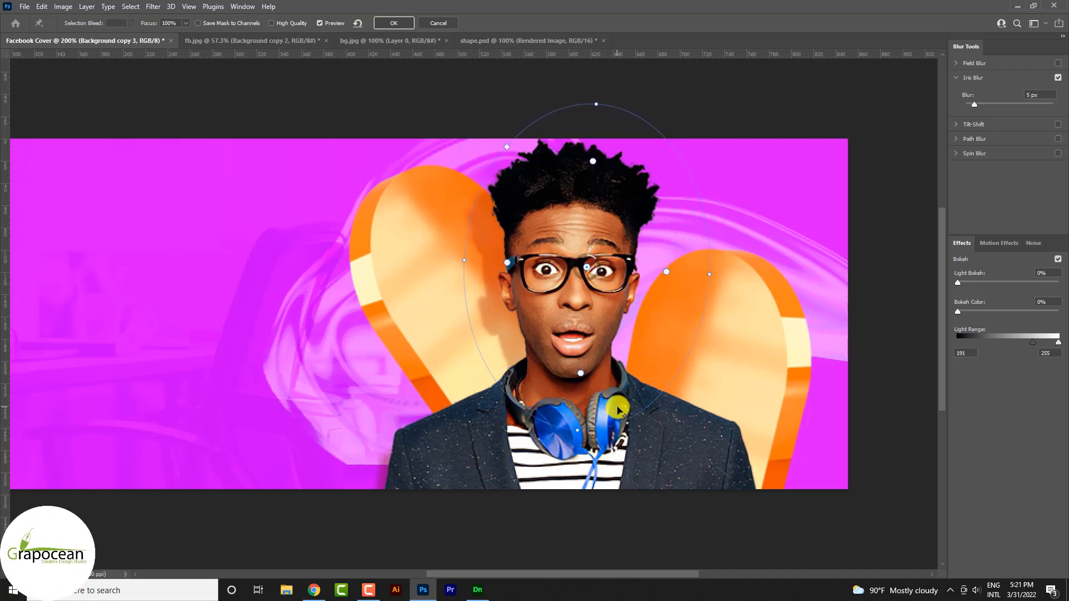
left_click(396, 24)
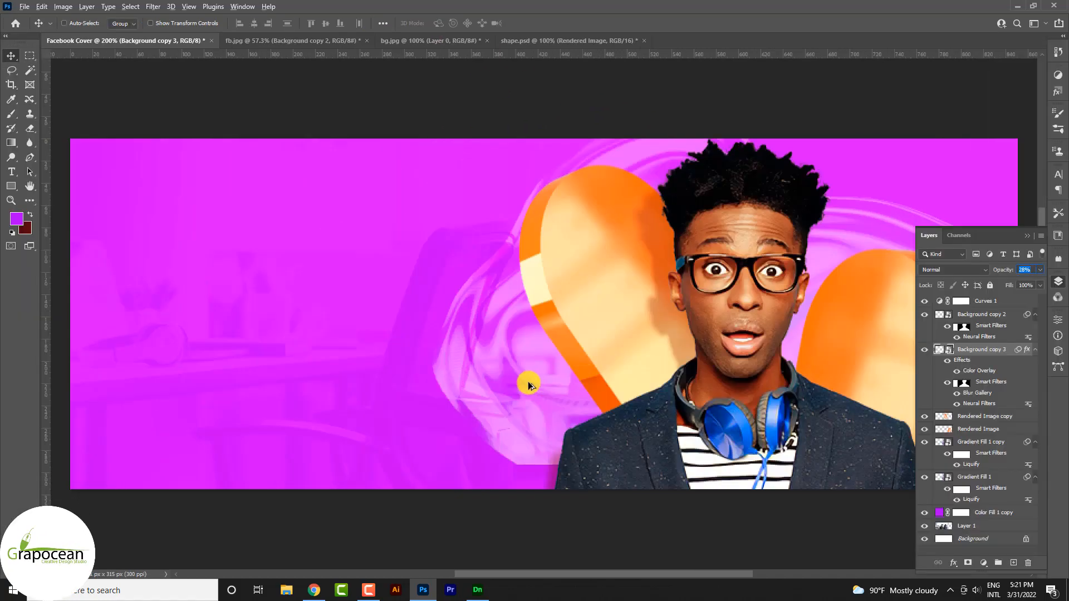
- Make a large elliptical marquee selection whose curved edge crosses the man's hair and the left orange shape
scroll(529, 384, "down", 4)
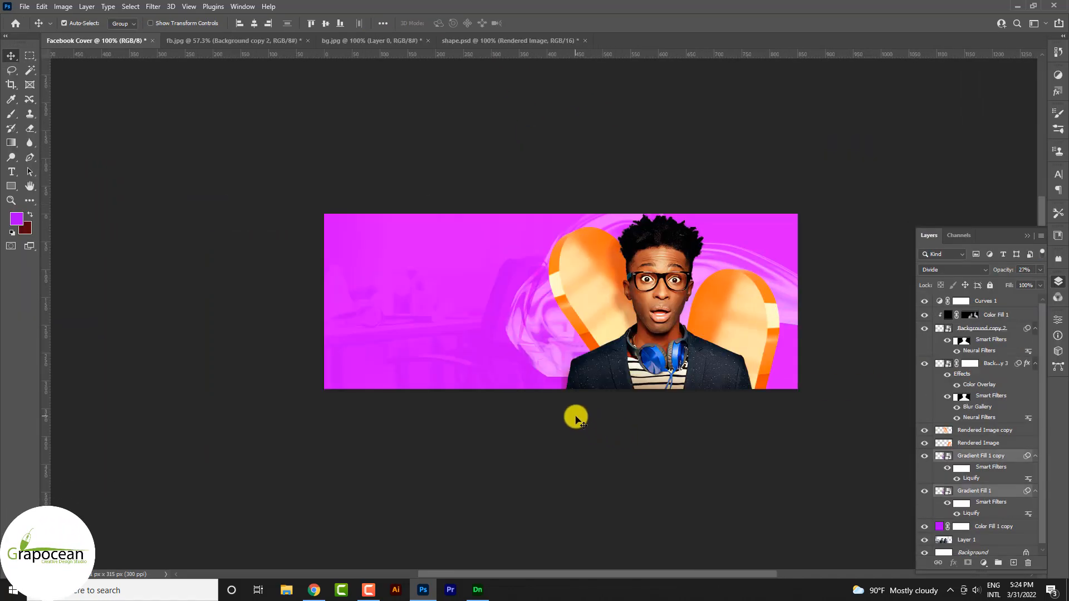
scroll(580, 377, "up", 1)
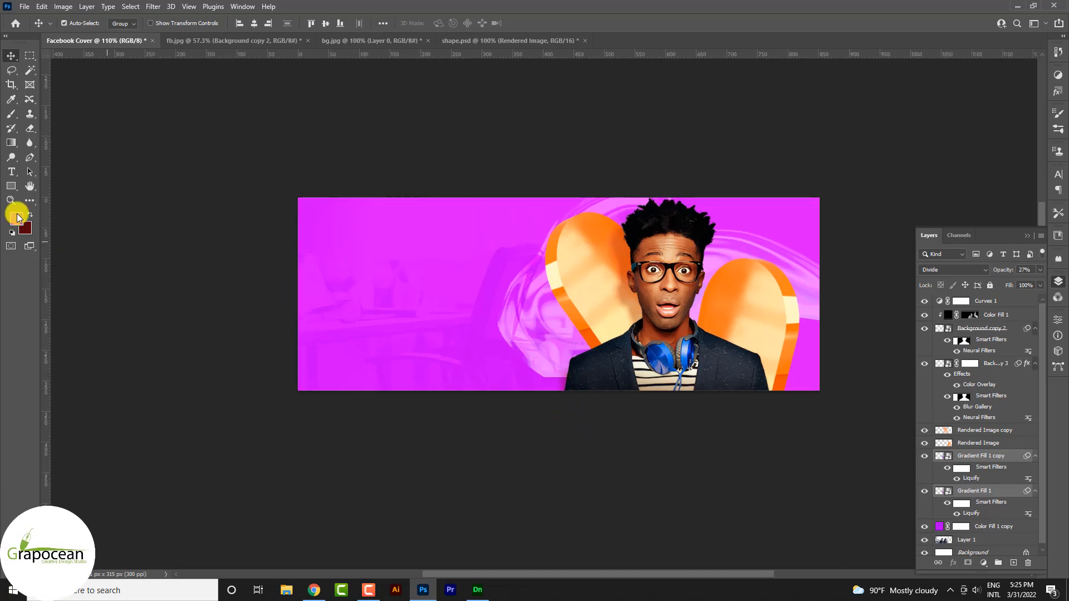
left_click(11, 186)
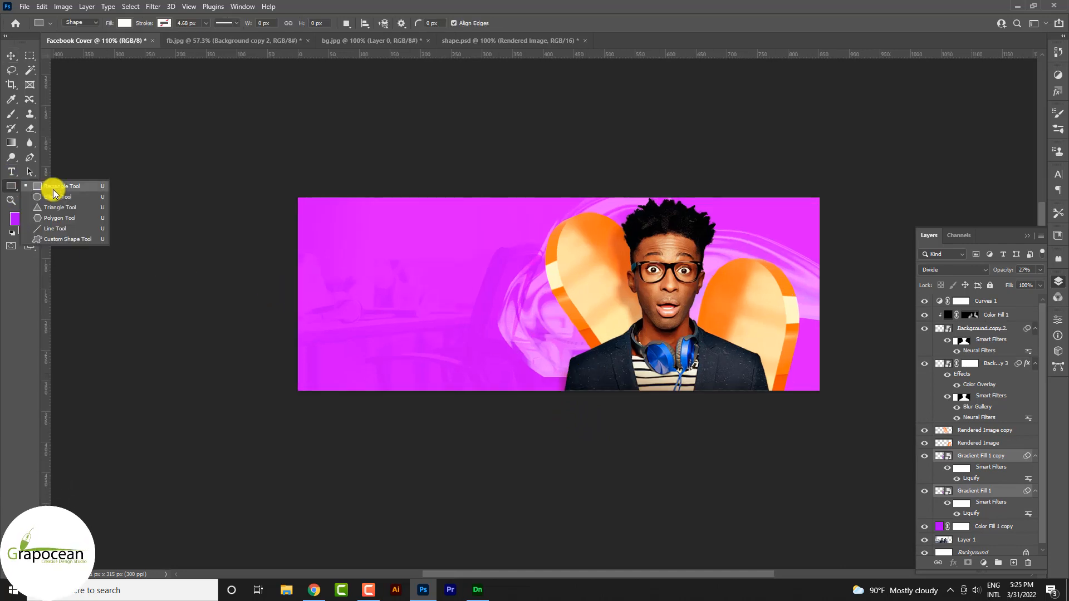
left_click(27, 57)
left_click(55, 68)
scroll(647, 388, "down", 3)
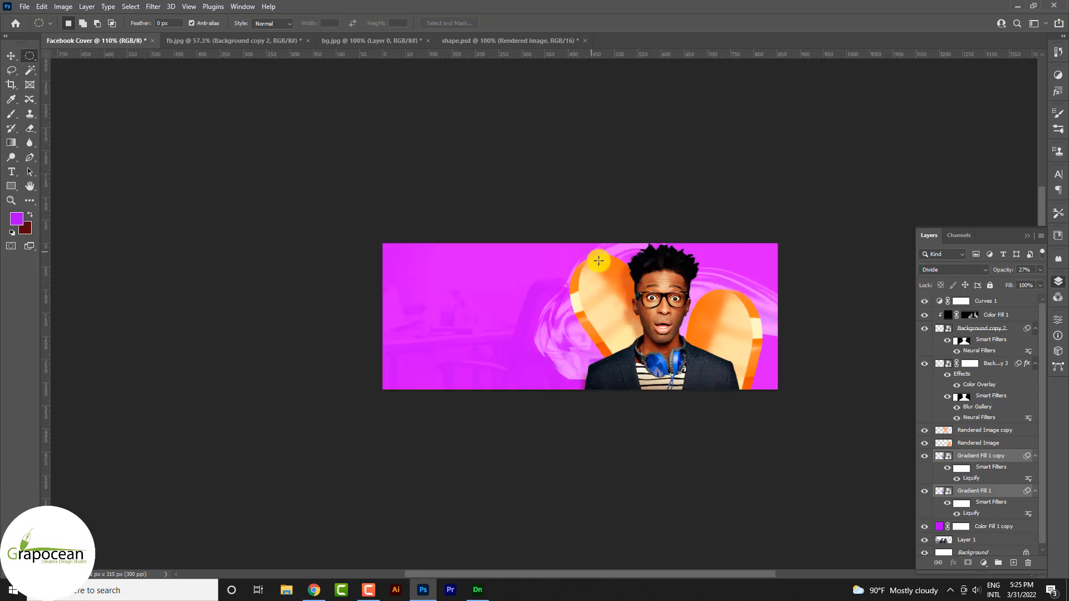
left_click_drag(592, 251, 795, 509)
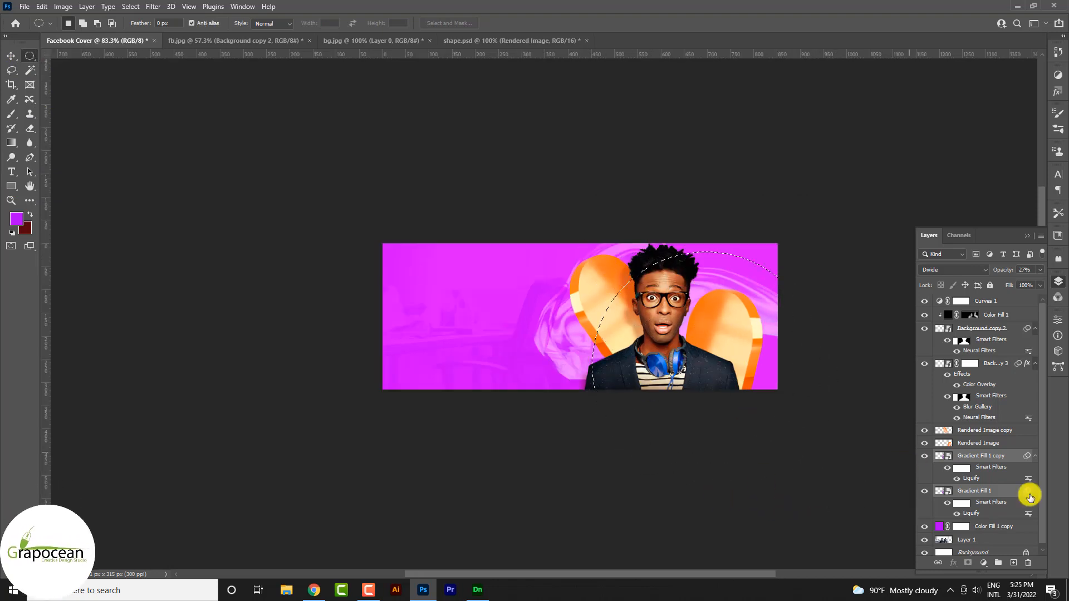
- Add a new layer above Curves 1, paint soft white along the inside edge of the selection at 100% brush opacity, and deselect
left_click(1002, 303)
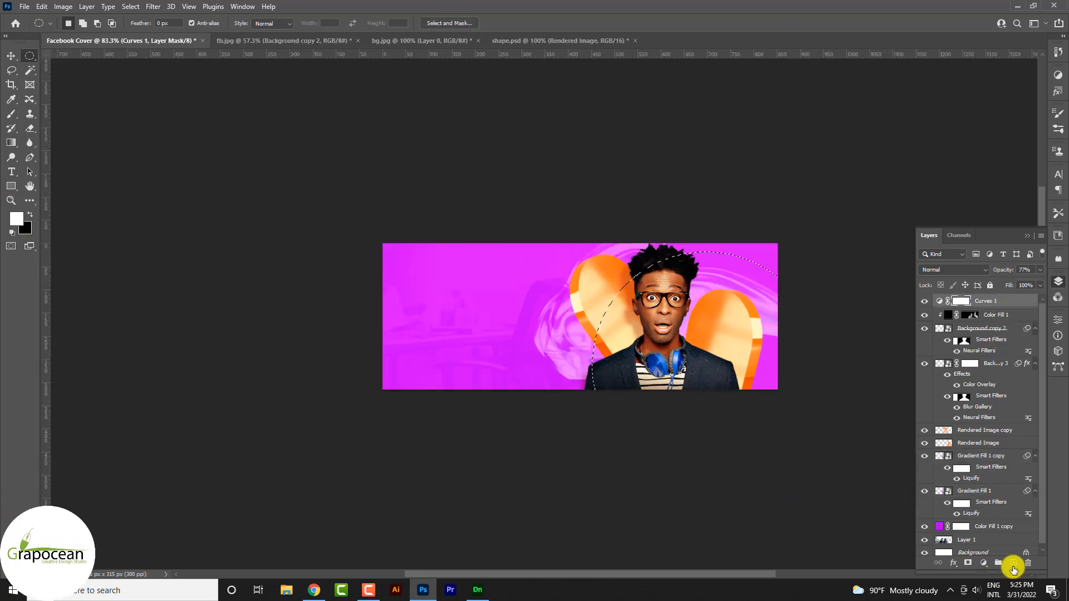
left_click(1013, 563)
left_click(12, 113)
left_click(55, 114)
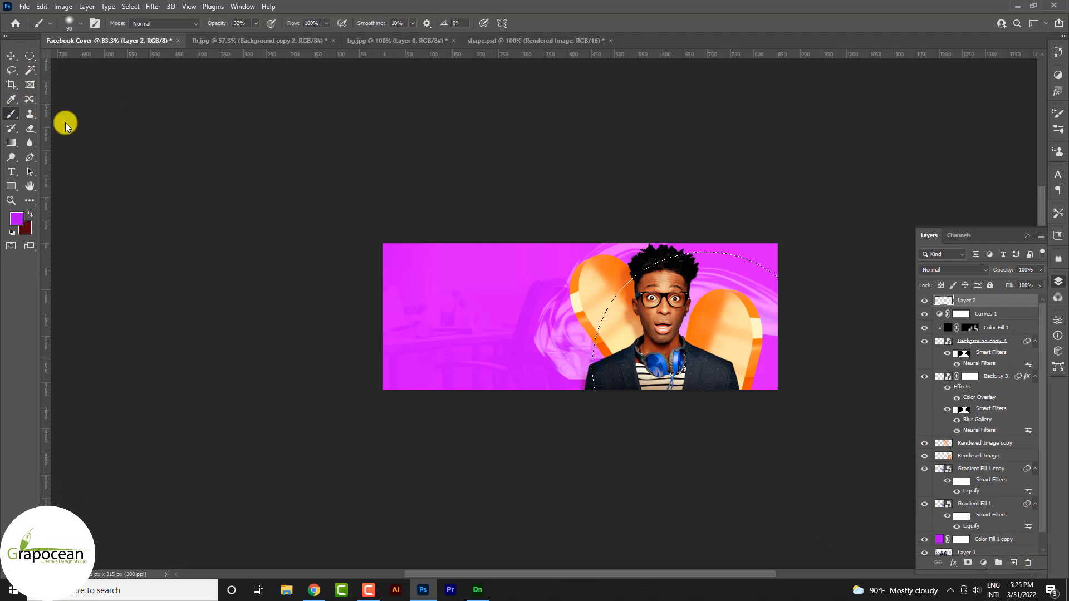
scroll(603, 269, "up", 5)
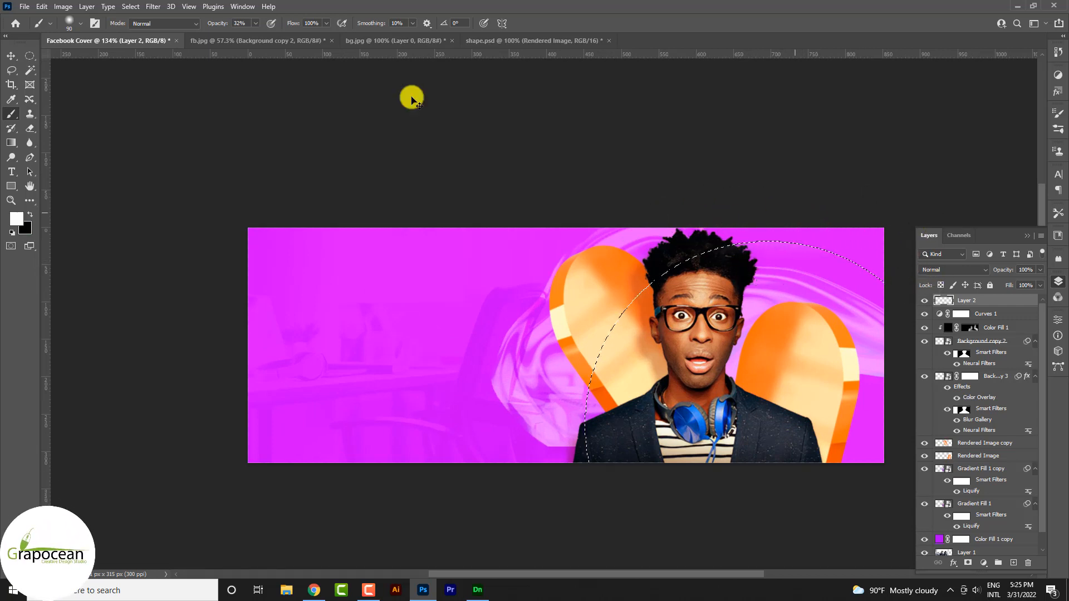
left_click_drag(218, 30, 346, 28)
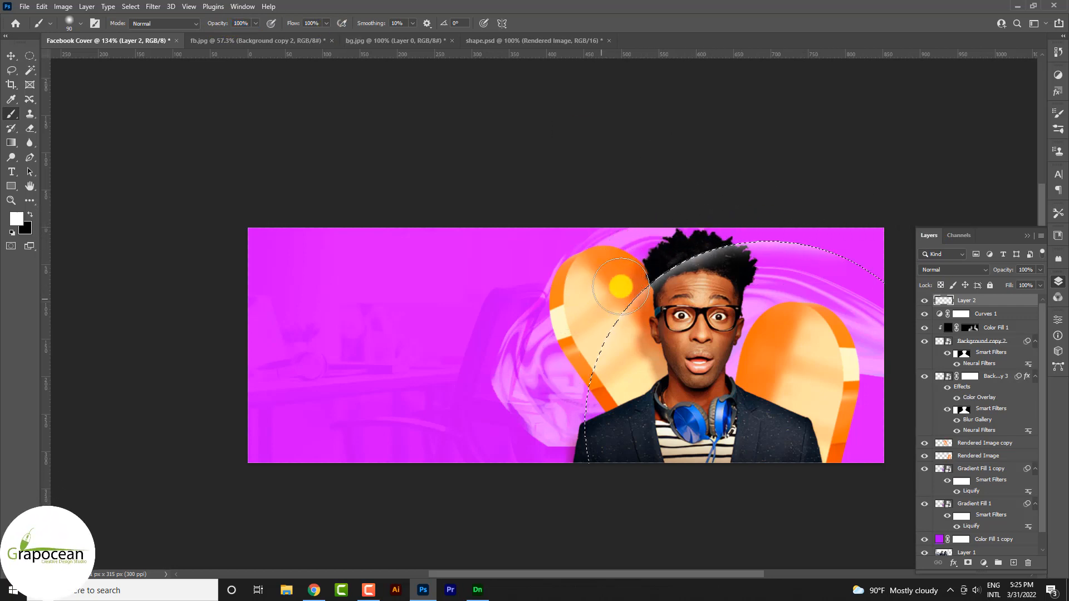
left_click(29, 56)
left_click(265, 320)
- Warp the painted white arc into an inward-bent streak running from beside the man's hair across his chin to his shoulder
scroll(245, 323, "down", 5)
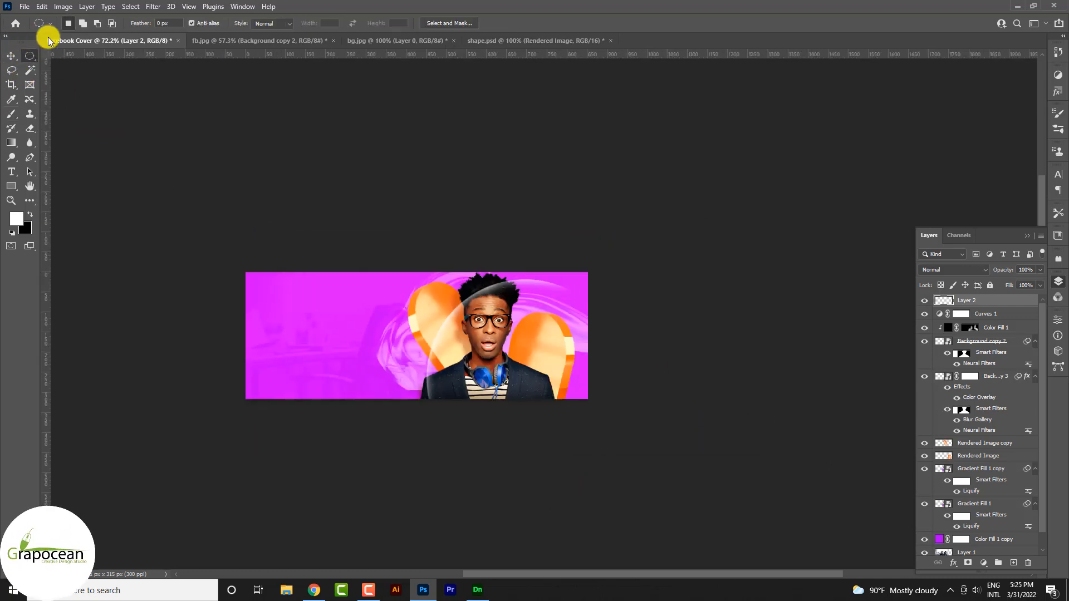
left_click(11, 55)
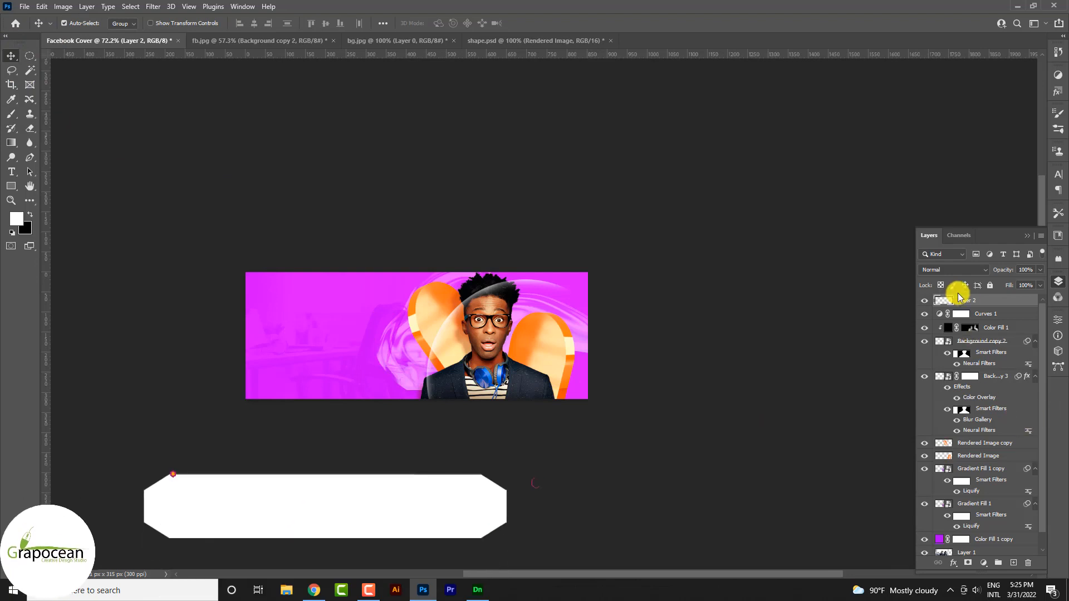
key("ctrl+t")
scroll(412, 291, "up", 2)
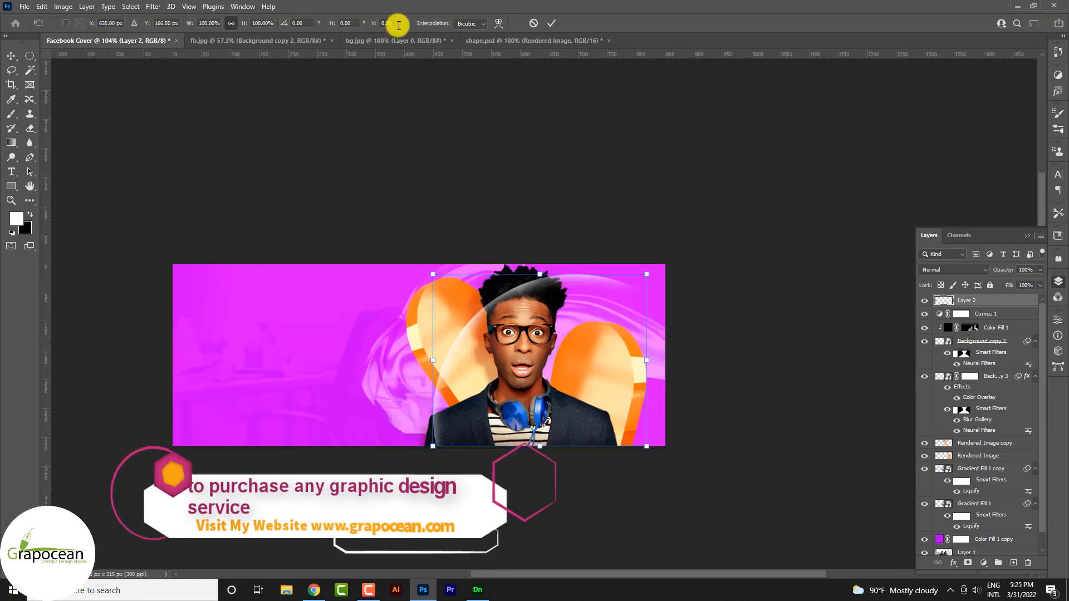
left_click(499, 24)
mouse_move(509, 401)
left_mouse_down()
mouse_move(534, 369)
mouse_move(528, 379)
left_mouse_up()
mouse_move(601, 281)
left_mouse_down()
mouse_move(618, 301)
mouse_move(627, 289)
mouse_move(617, 294)
left_mouse_up()
left_click_drag(472, 405, 462, 396)
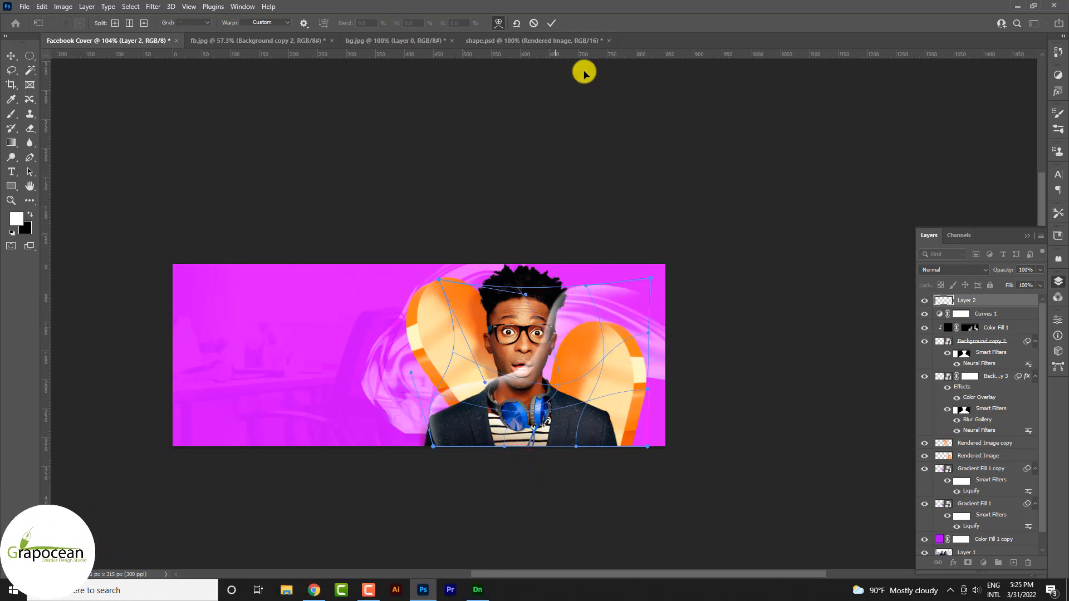
left_click(554, 25)
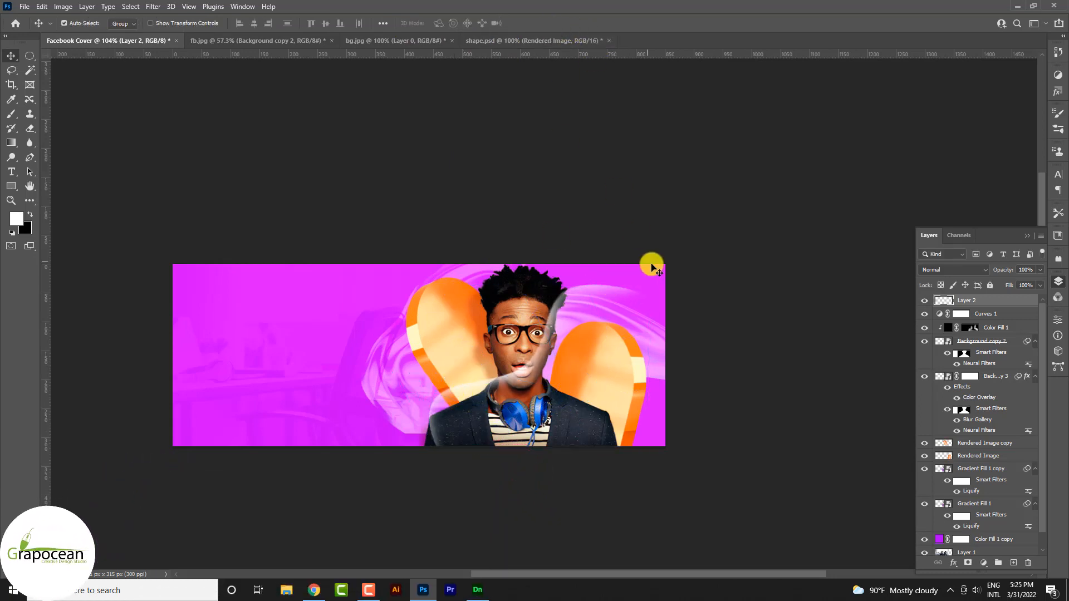
- Add a Color Overlay of ffffff to the warped streak's layer
right_click(973, 305)
left_click(881, 105)
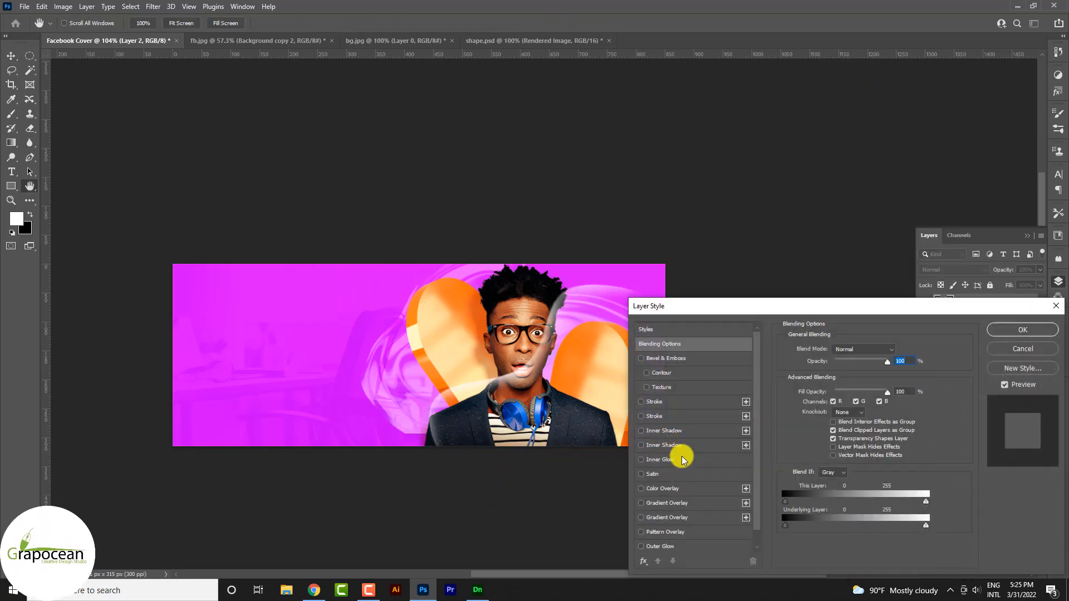
left_click(674, 489)
left_click(898, 348)
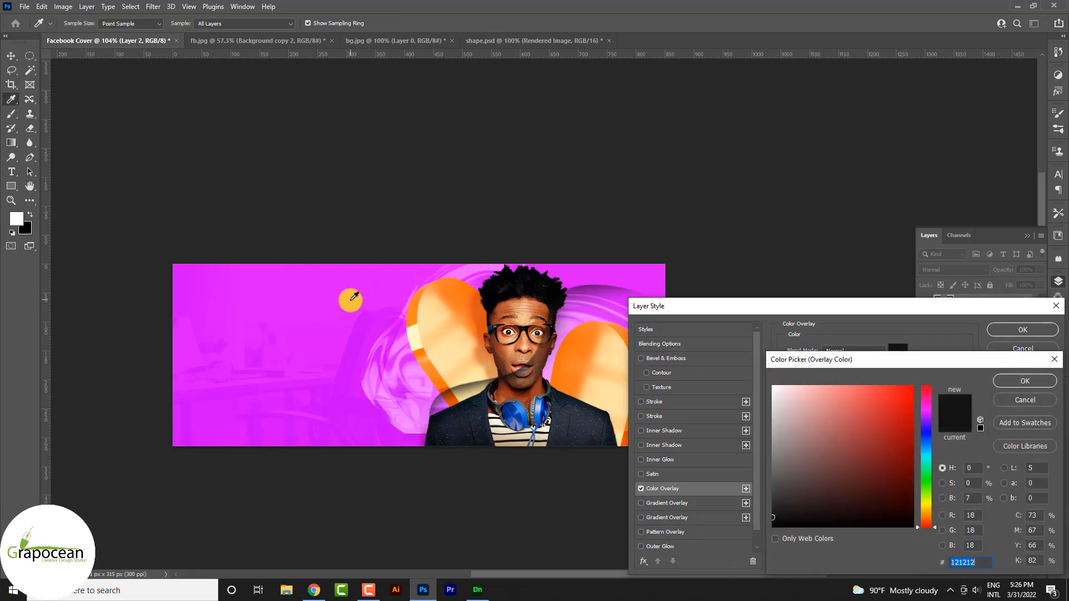
left_click(352, 299)
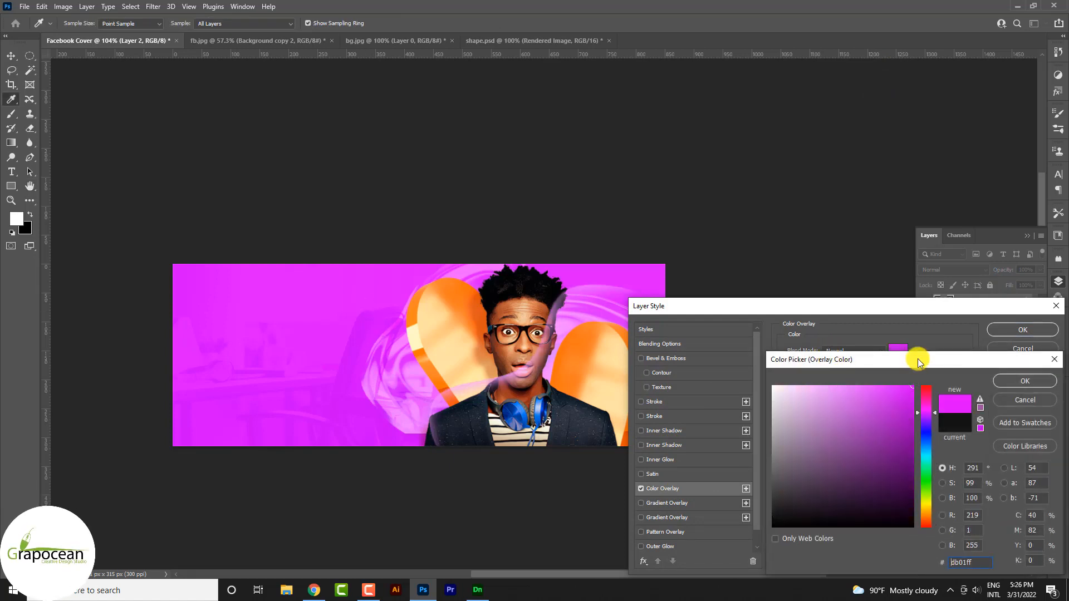
left_click_drag(876, 401, 737, 334)
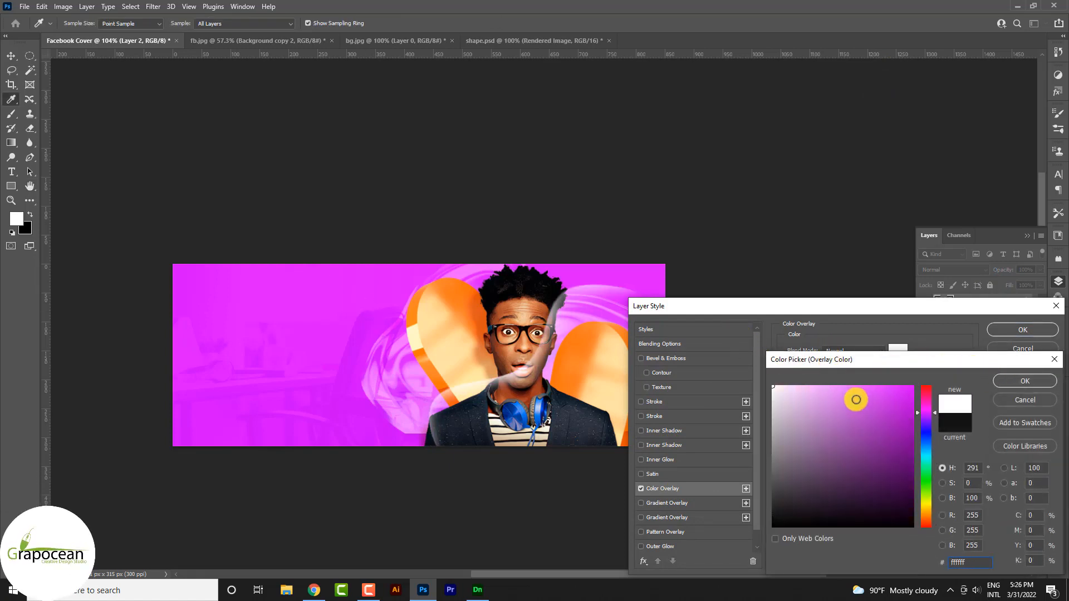
left_click(1022, 380)
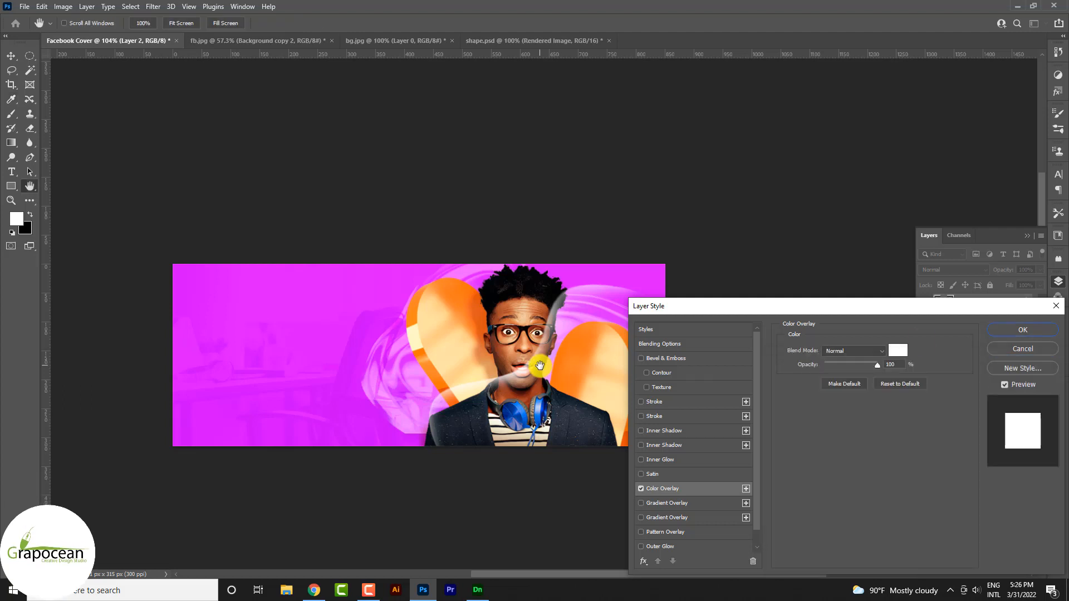
left_click(1032, 331)
- Repeat the white streak as seven evenly offset copies stepping diagonally from its original position, and delete the original streak layer
left_click_drag(532, 366, 577, 411)
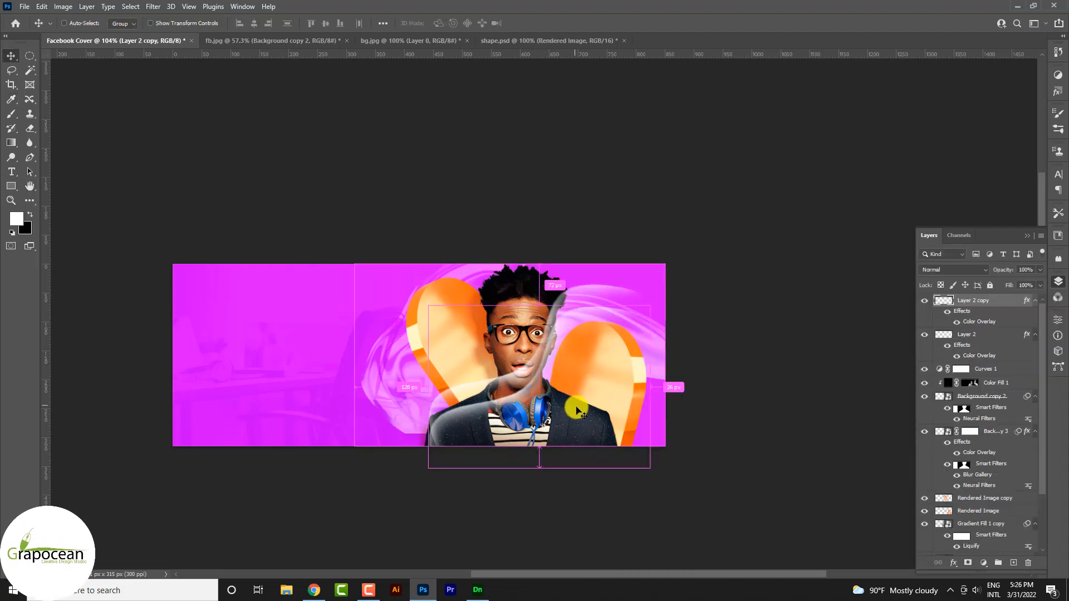
key("ctrl+alt+shift+t")
key("ctrl+alt+shift+t")
key("ctrl+alt+shift+t")
key("ctrl+alt+shift+t")
key("ctrl+alt+shift+t")
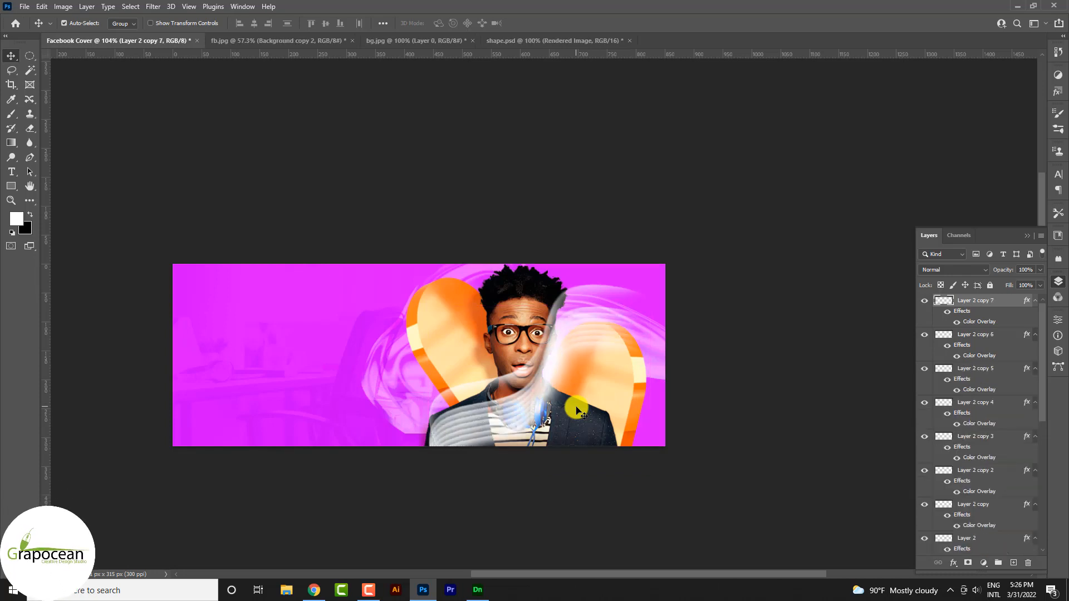
left_click_drag(516, 363, 423, 337)
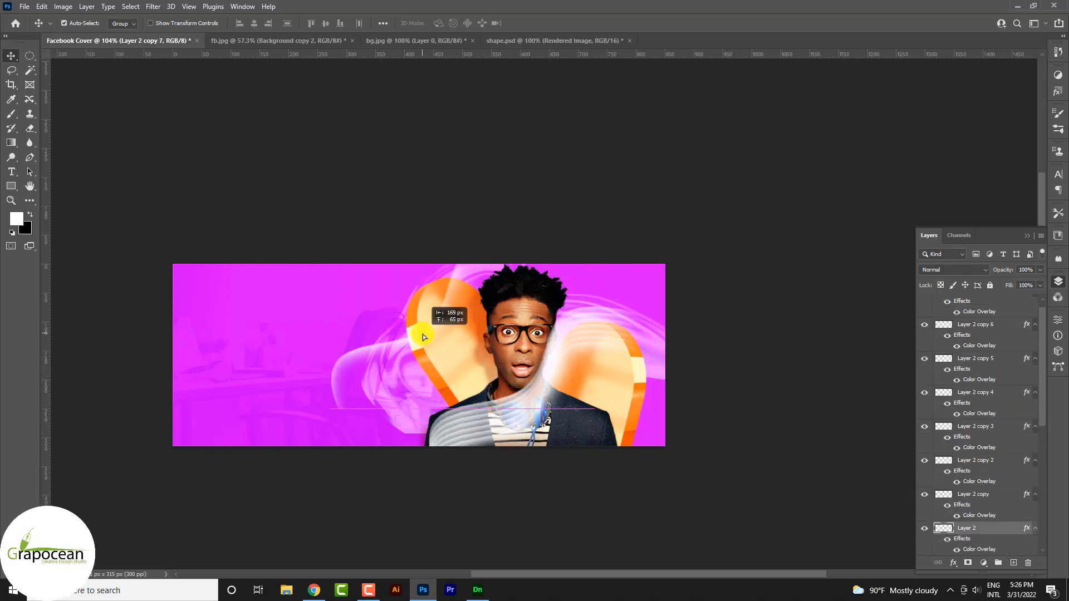
key("Delete")
- Group the seven streak copies and place the group behind the man, directly above Rendered Image copy
left_click(974, 496)
scroll(974, 356, "up", 1)
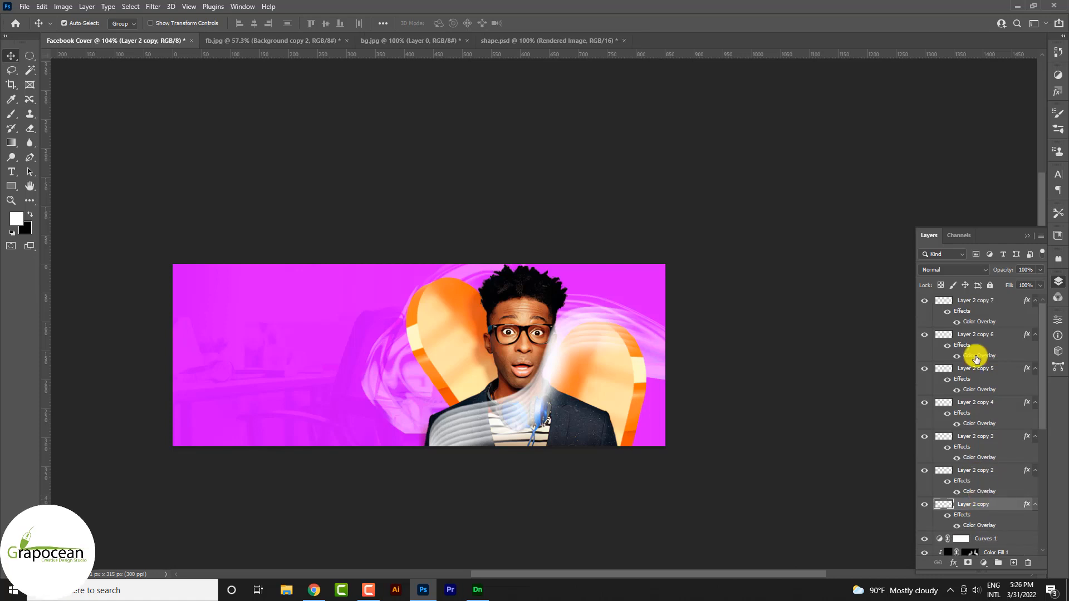
left_click(980, 301, "shift")
key("ctrl+t")
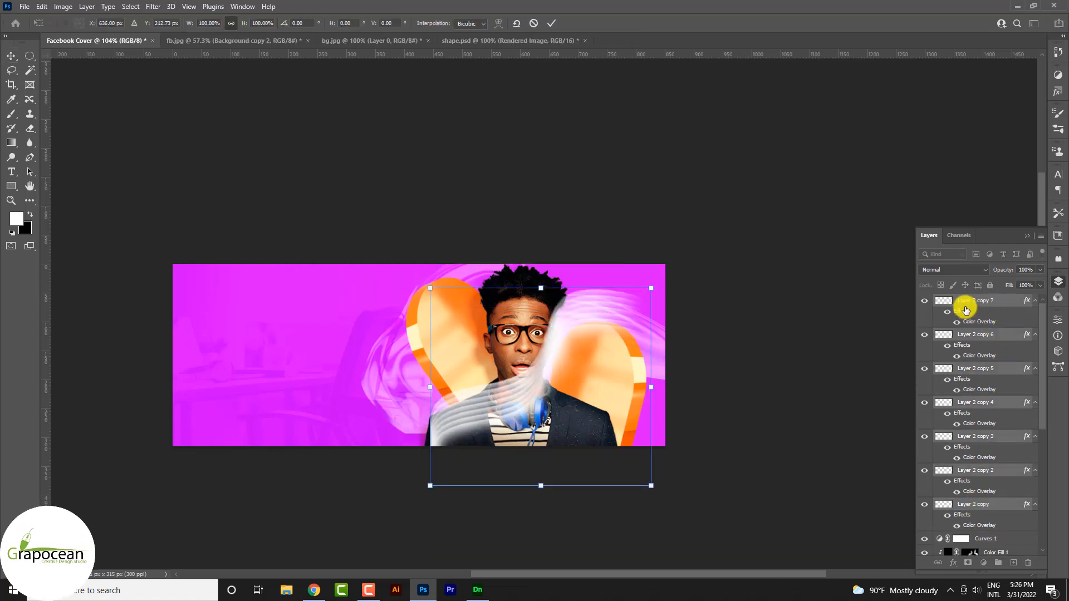
left_click(551, 23)
key("ctrl+g")
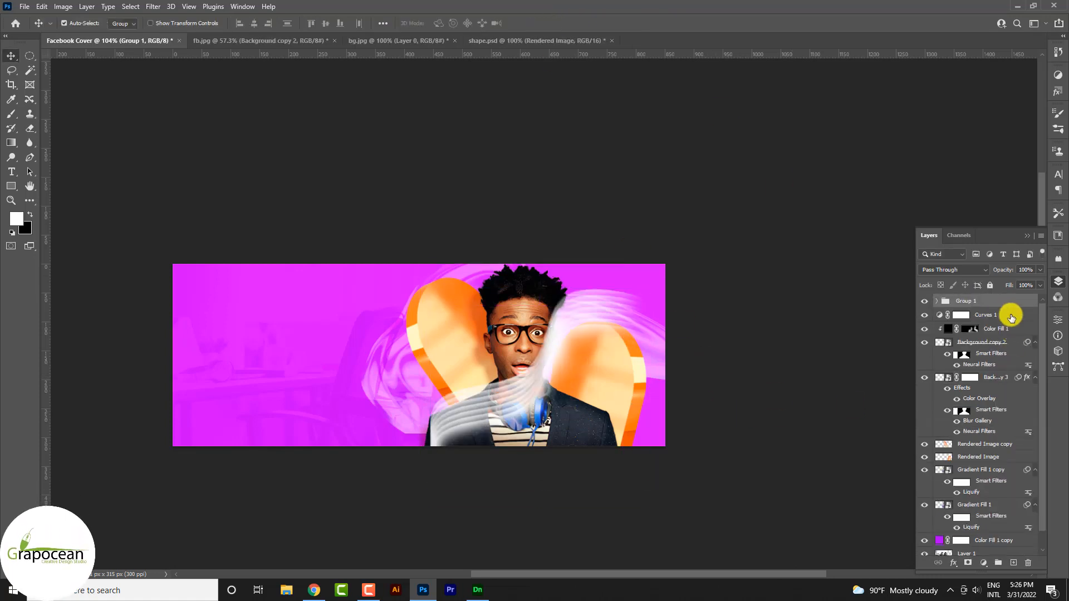
left_click_drag(978, 347, 986, 439)
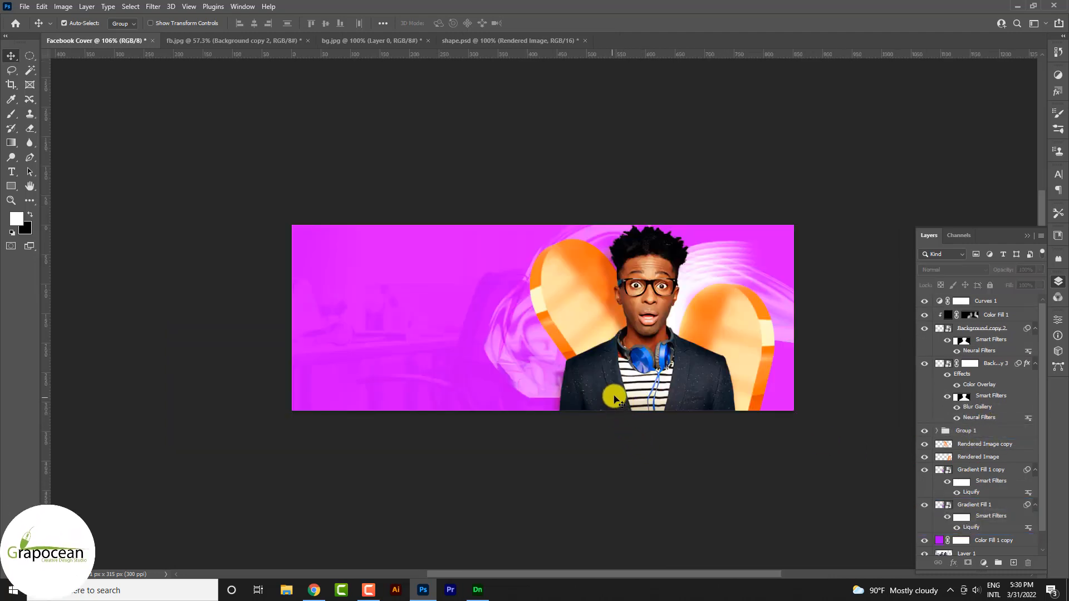
scroll(379, 324, "up", 1)
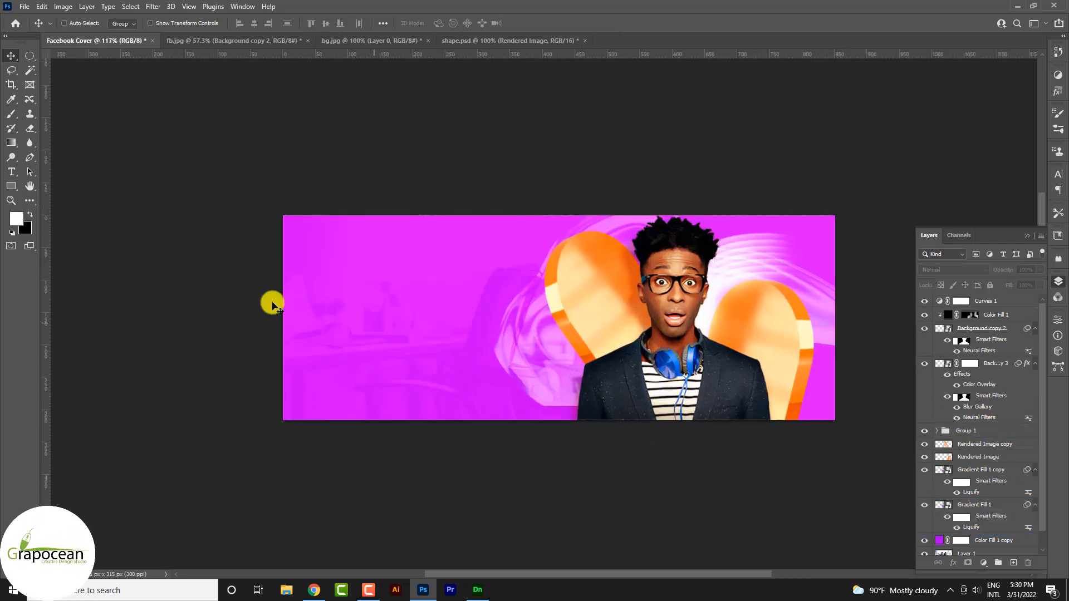
- Start a text layer above Curves 1 in the cover's empty left half, set its font to Alice, and clear the placeholder text
left_click(11, 171)
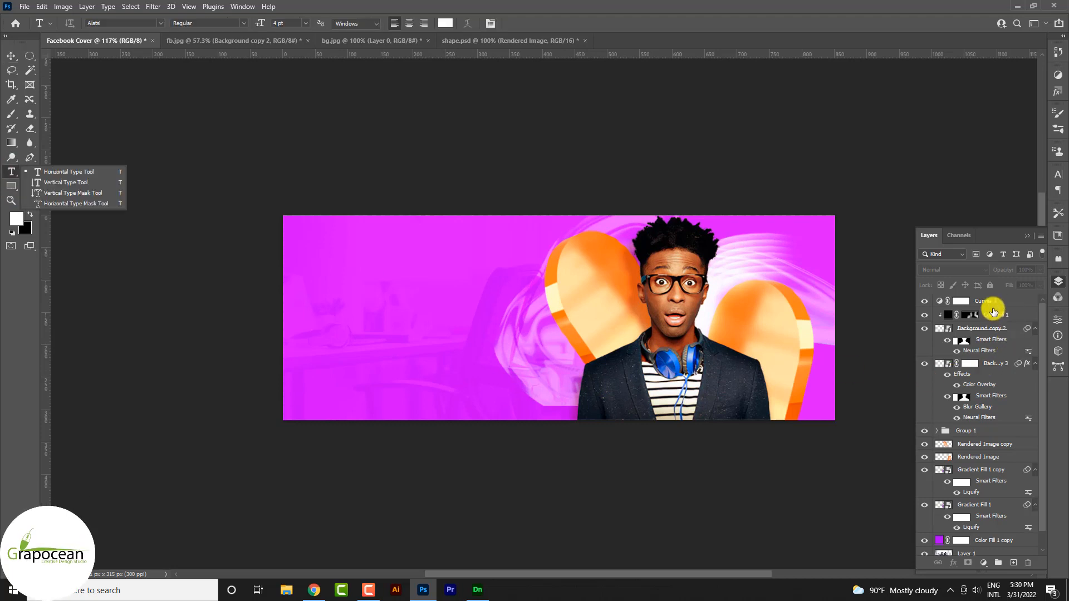
left_click(994, 310)
left_click(1013, 563)
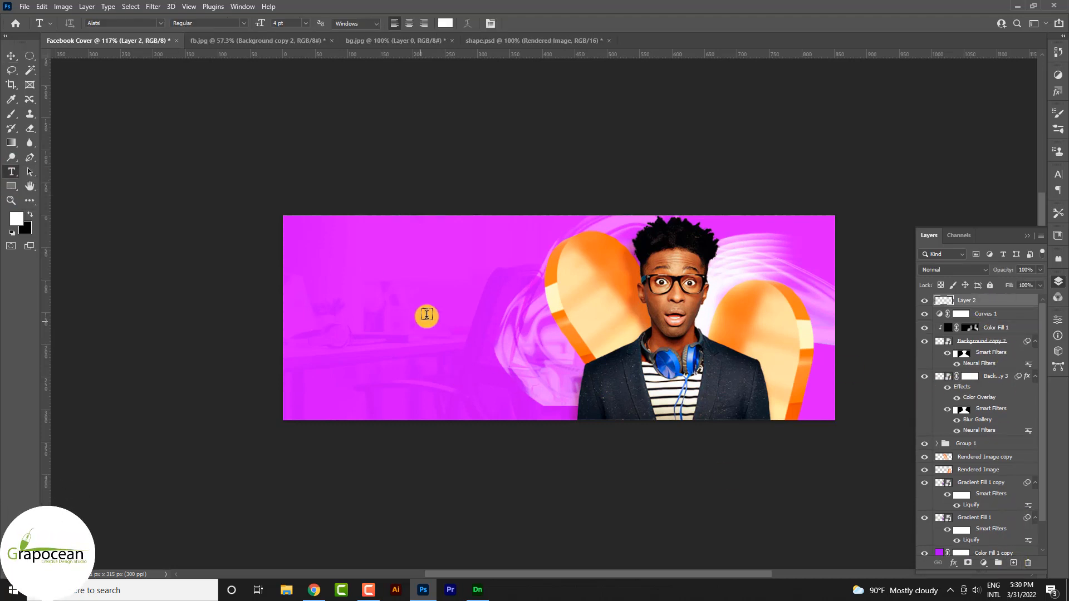
left_click(377, 302)
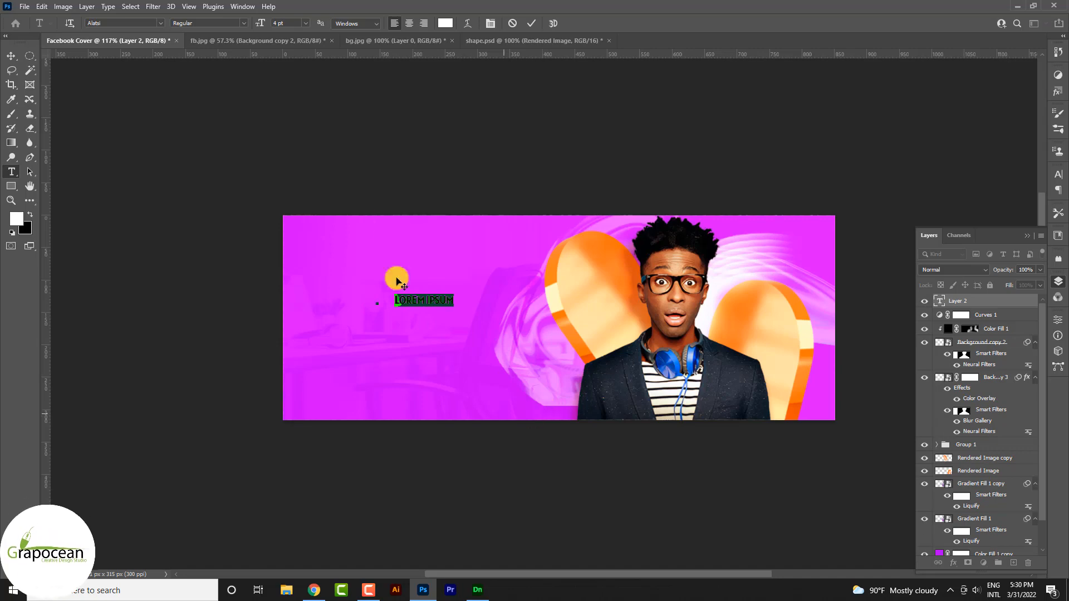
left_click(160, 22)
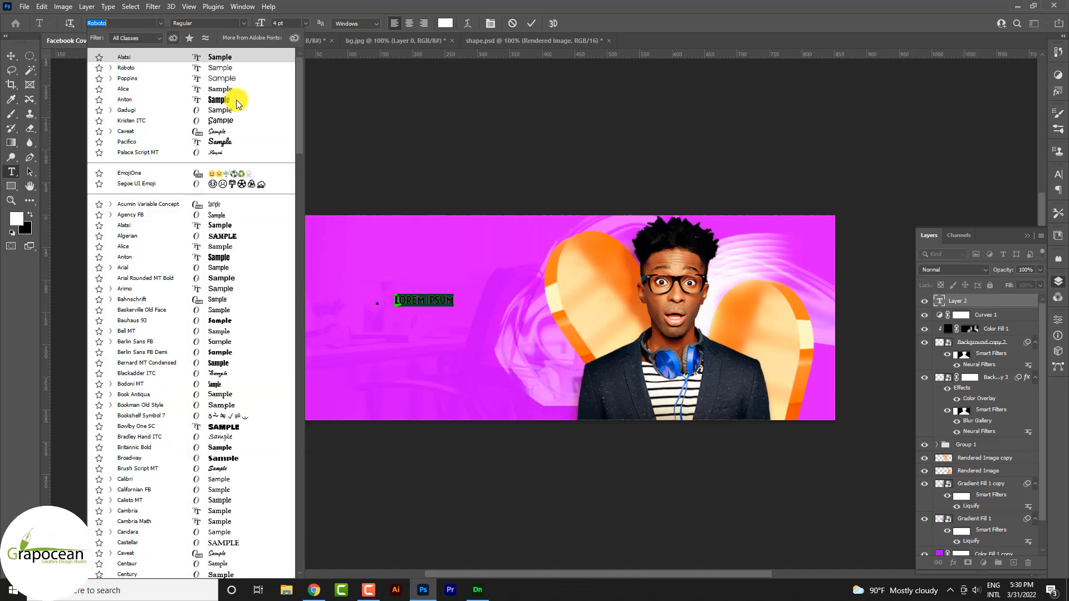
left_click(239, 89)
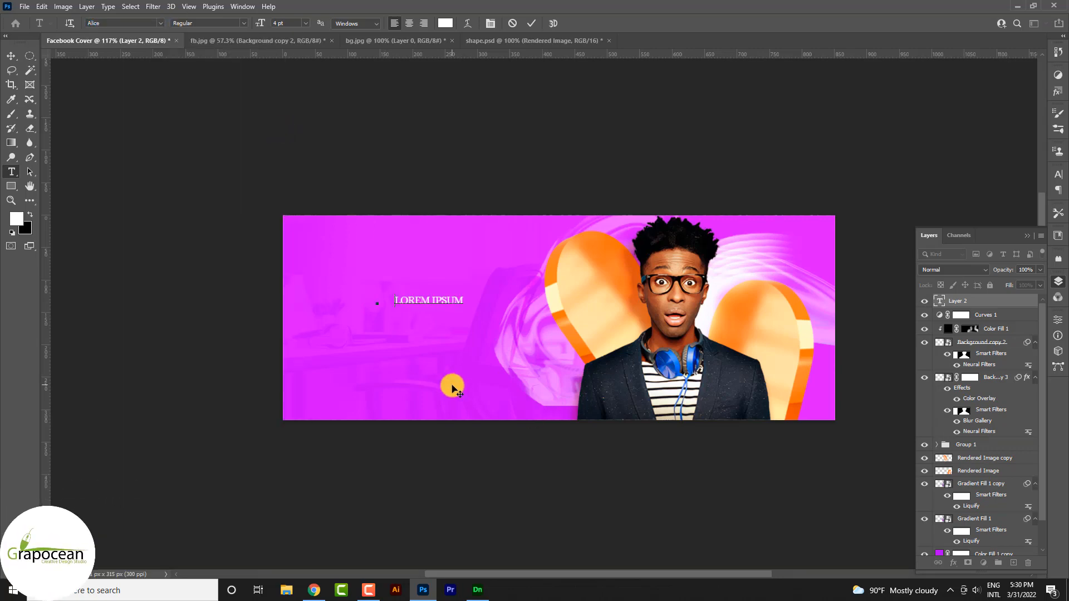
key("BackSpace")
scroll(467, 294, "up", 4)
scroll(559, 370, "down", 5)
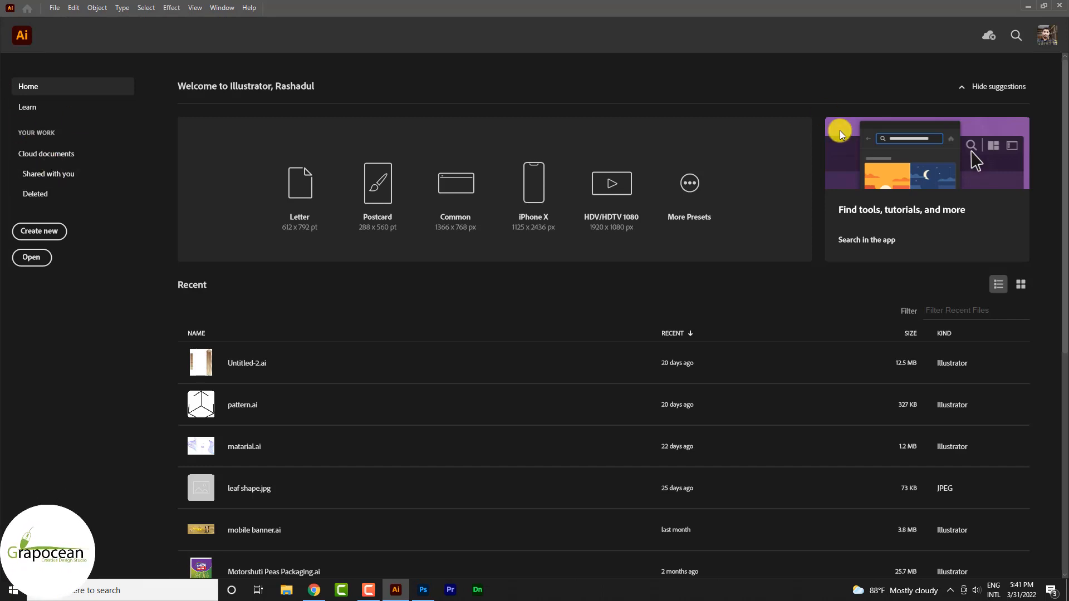
- Switch to Illustrator and create a new square document from the preselected recent preset
left_click(46, 232)
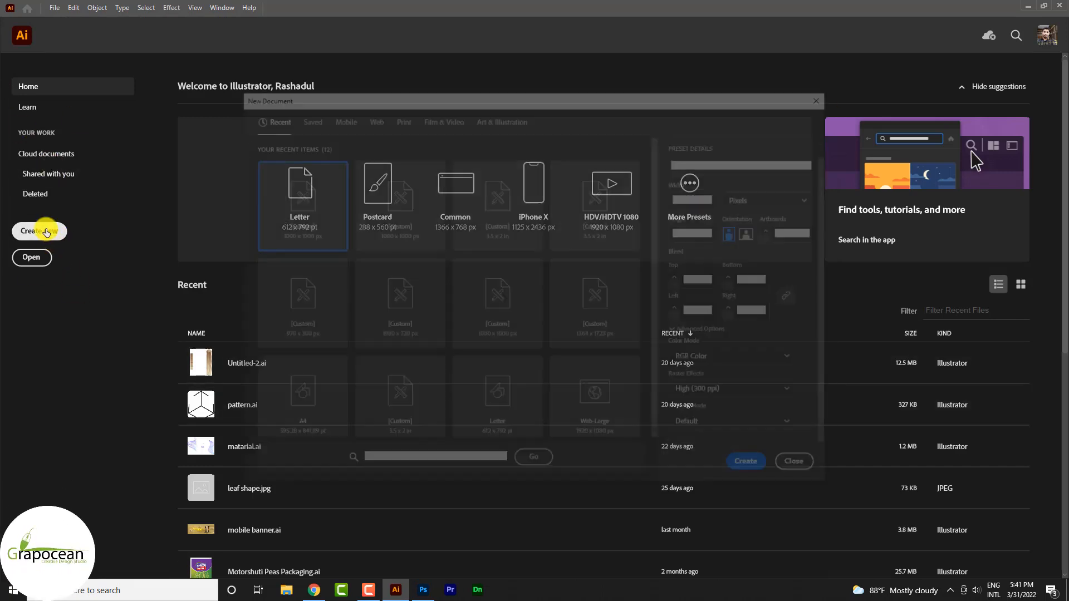
left_click(763, 466)
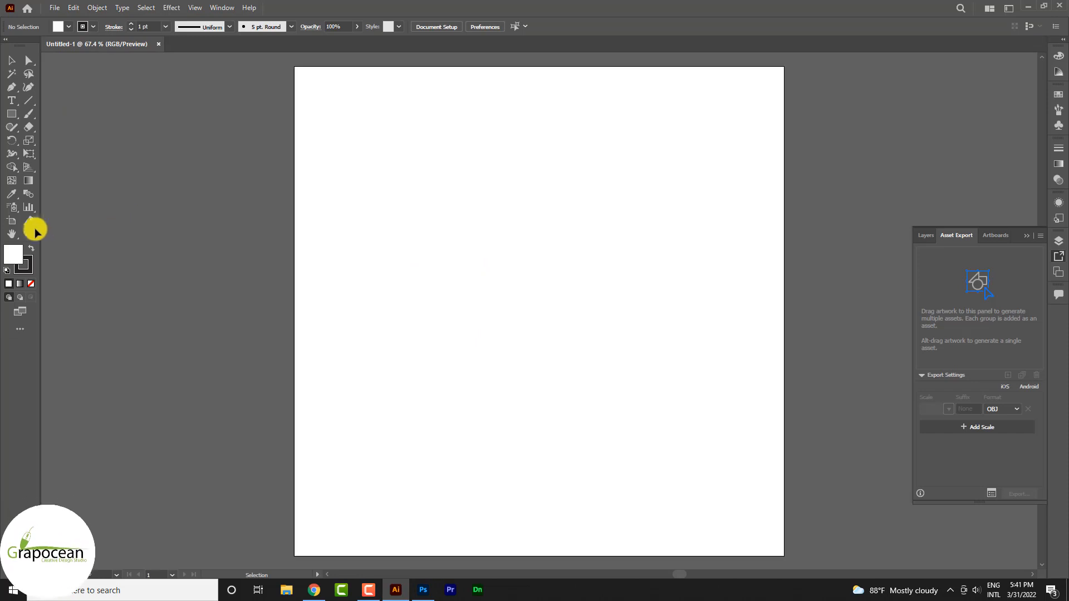
- Draw a white square about 64 px wide on the grey canvas beside the artboard and remove its stroke
left_click(11, 113)
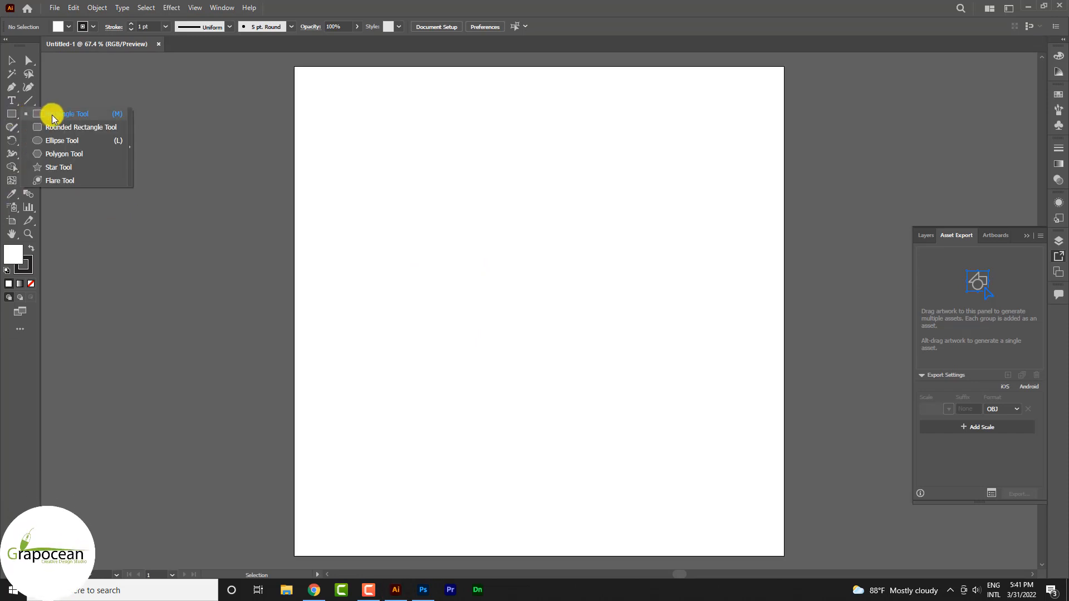
left_click(54, 118)
left_click_drag(351, 171, 248, 181)
left_click(10, 61)
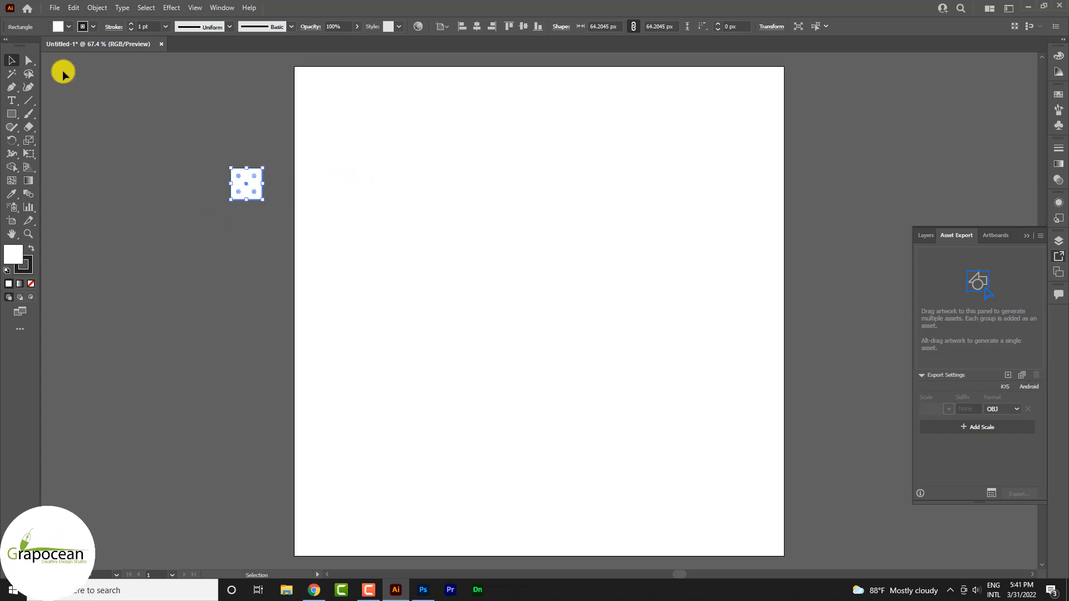
left_click(89, 28)
left_click(10, 46)
left_click(169, 316)
scroll(253, 179, "up", 3)
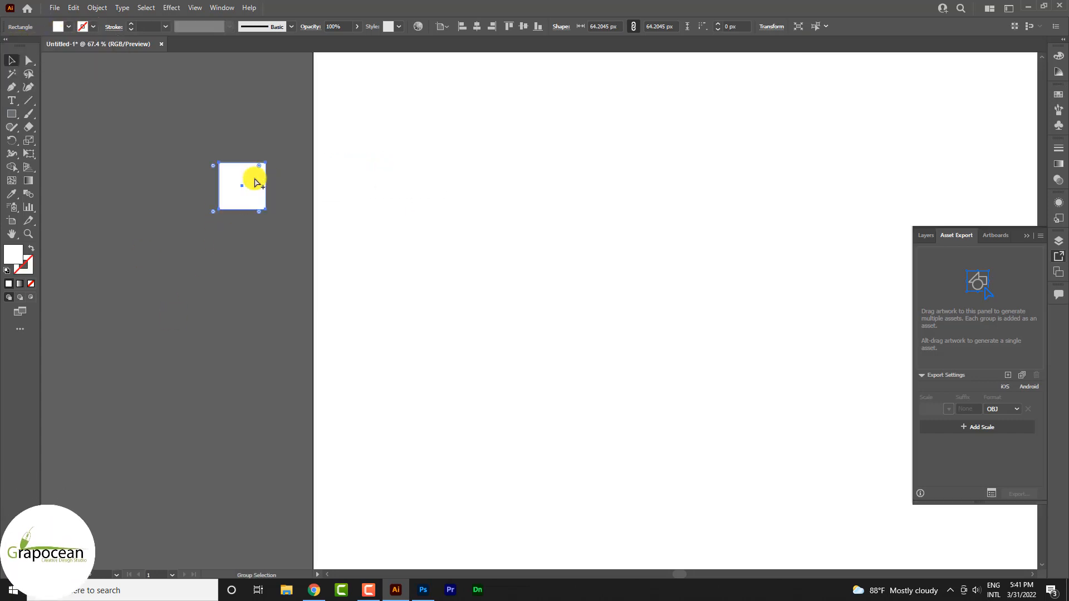
- Add an anchor point with the Pen tool at the midpoint of each of the square's four sides
left_click(267, 252)
left_click(222, 160)
left_click(29, 60)
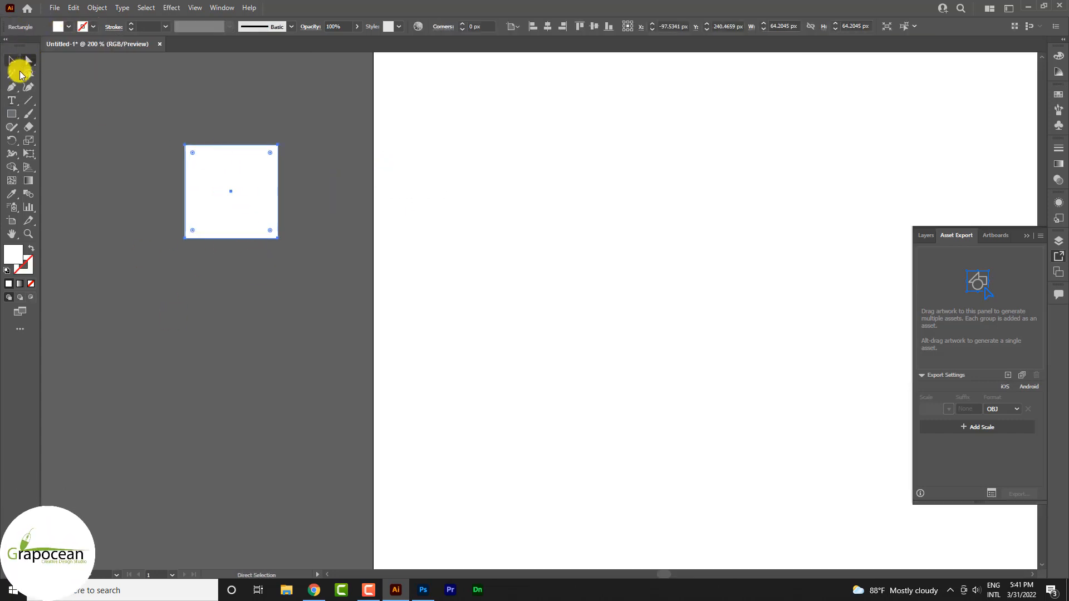
left_click(13, 88)
left_click(231, 145)
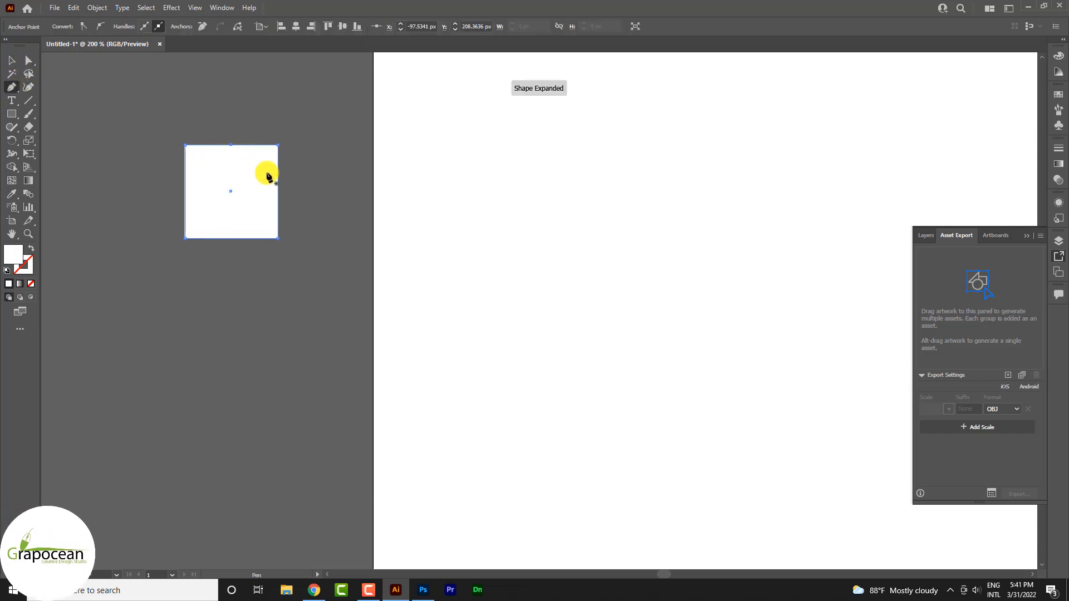
left_click(232, 239)
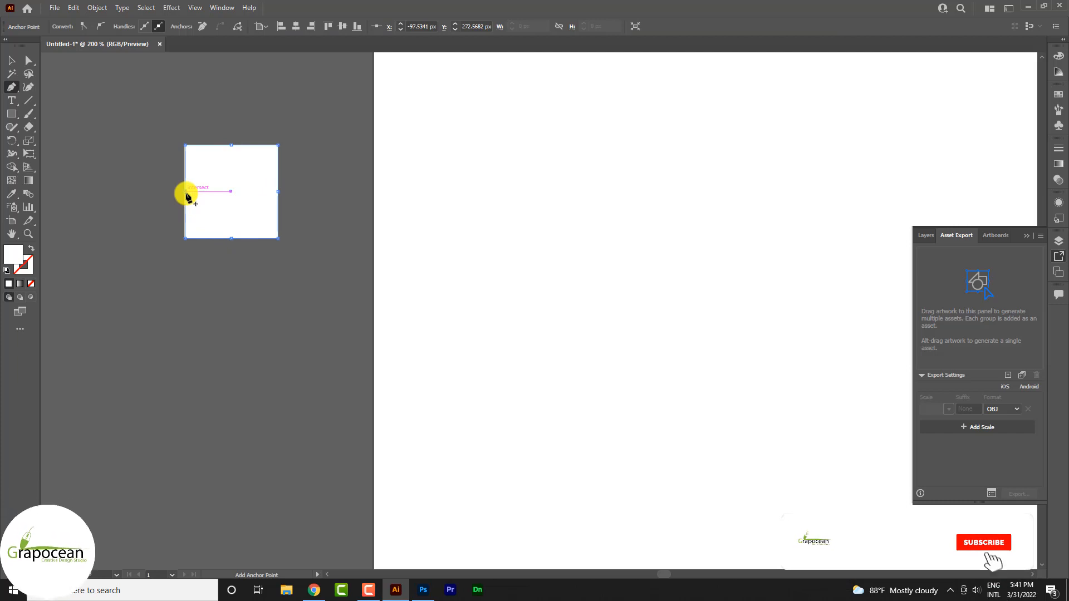
left_click(185, 191)
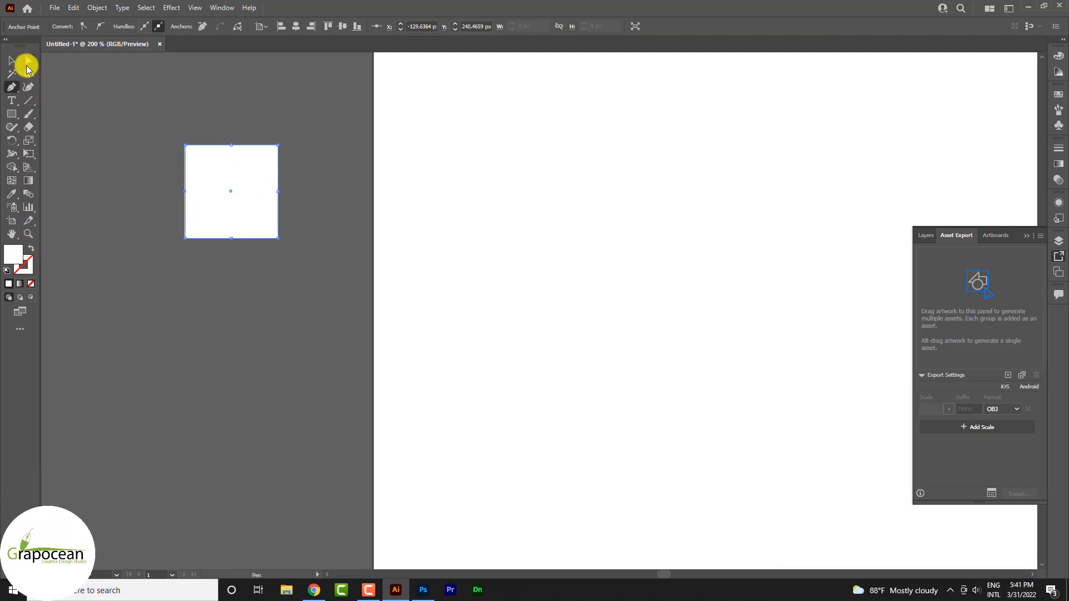
- Nudge the anchor points at the middle of the square's top and left sides inward by about 14 px
left_click(230, 146)
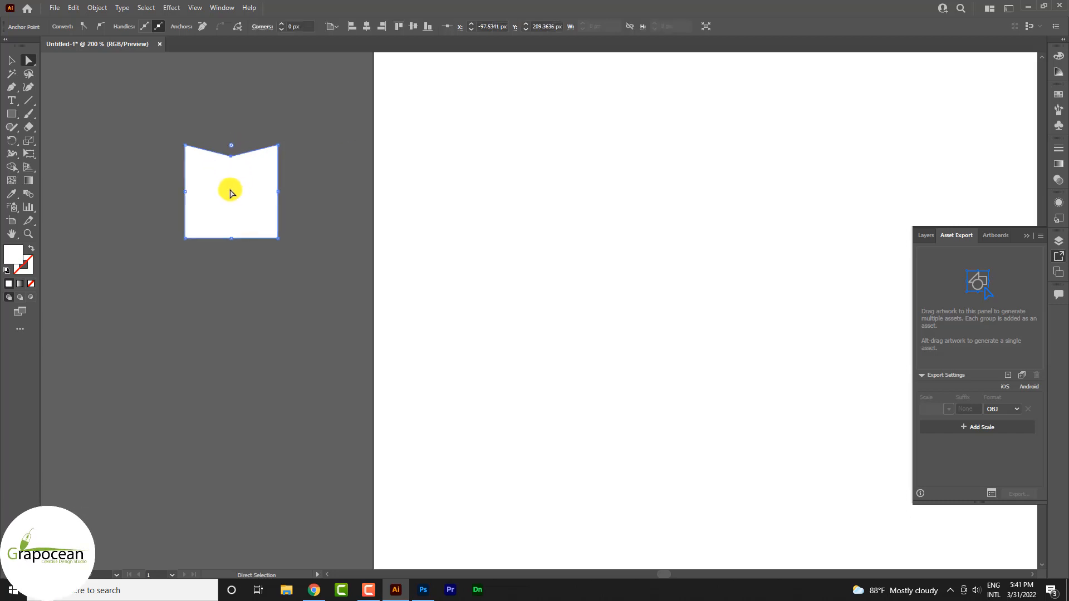
key("Down")
key("Down")
key("Down")
key("Down")
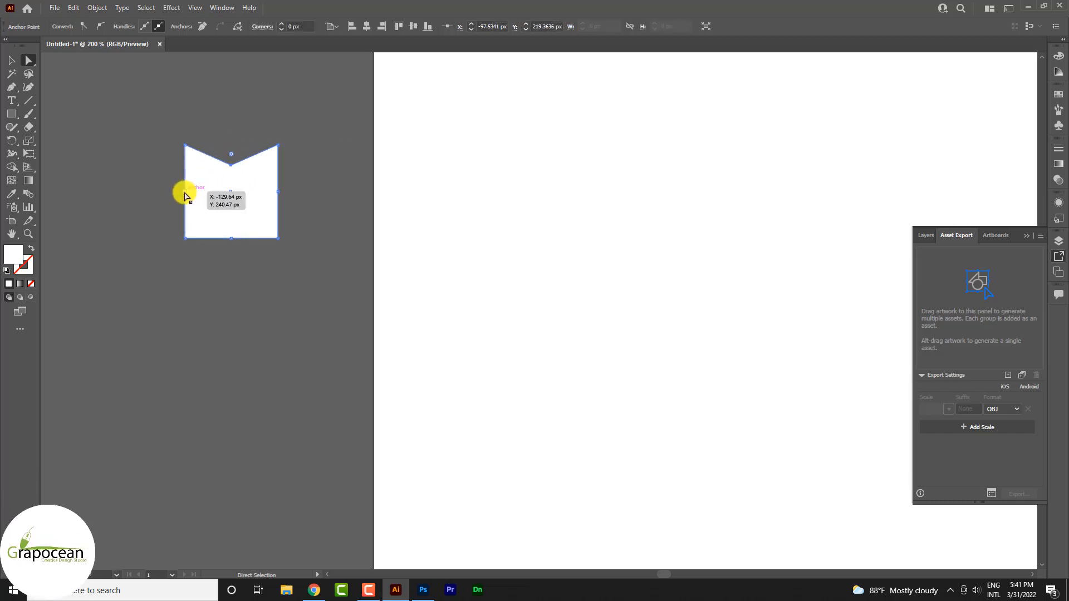
left_click(184, 193)
key("Right")
key("Right")
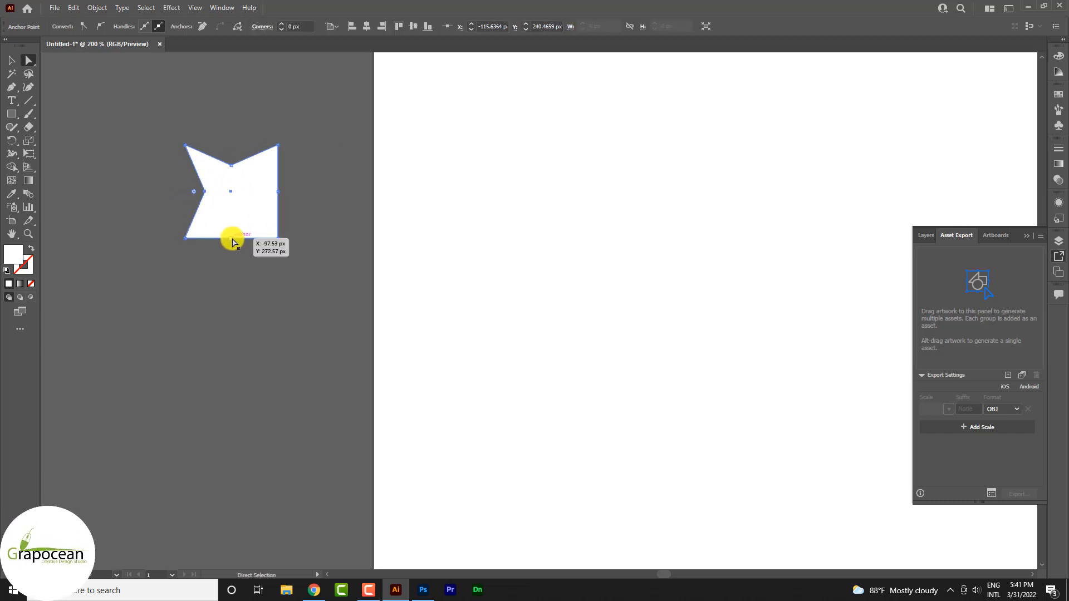
- Nudge the middle anchor points of the bottom and right sides inward by about 18 px to complete a four-pointed star
left_click(233, 242)
key("Up")
key("Up")
key("Up")
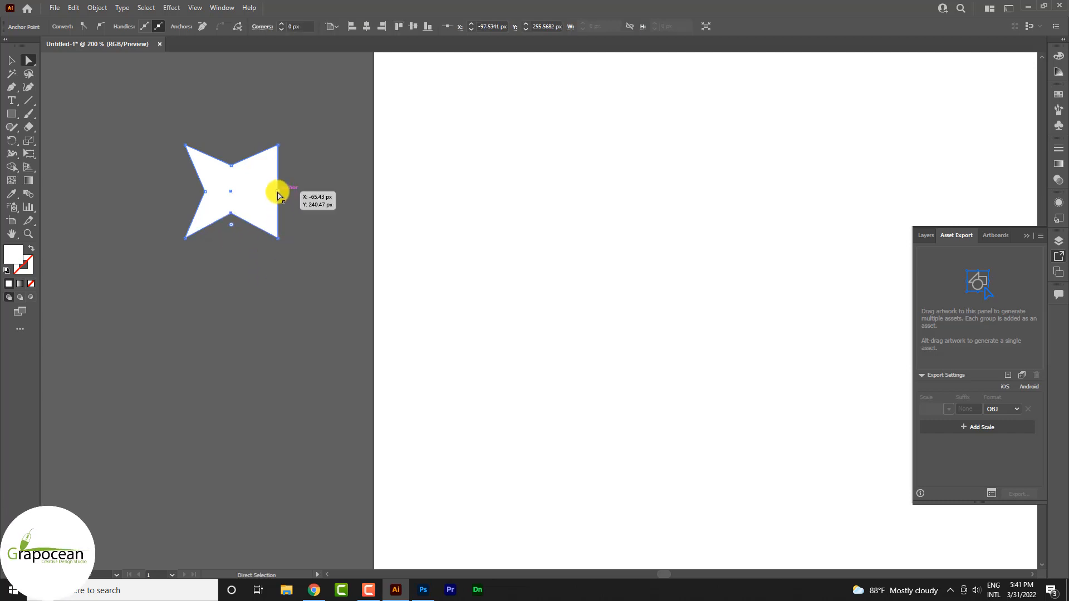
left_click(278, 193)
key("Left")
key("Left")
key("Left")
key("Left")
key("Left")
key("Left")
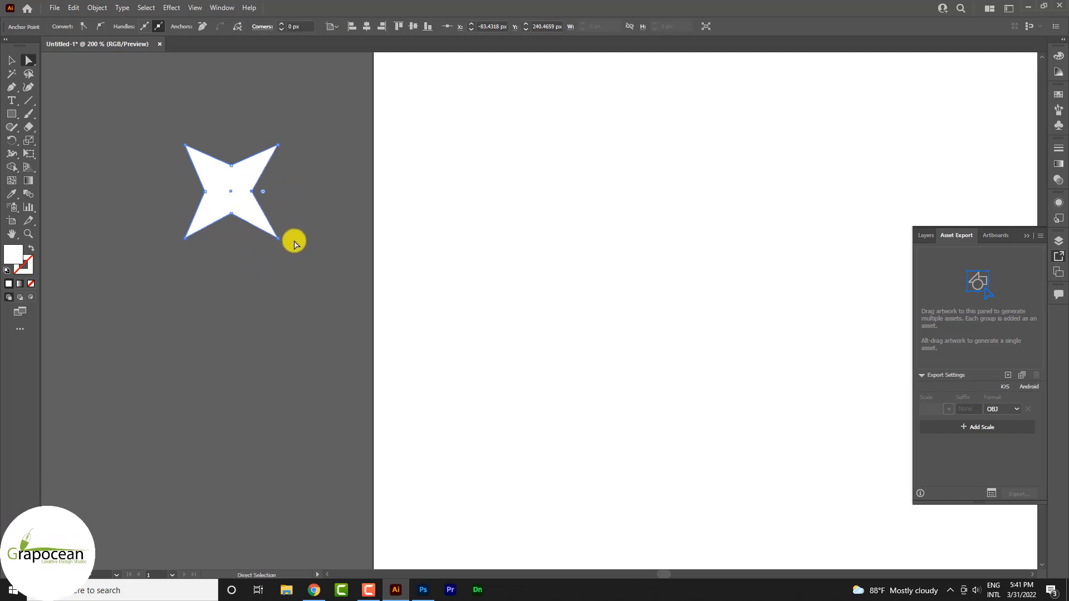
- Round the star's top, left and right inner corners into concave curves, the left about 35 px and the right about 61 px in radius
key("ctrl+plus")
key("ctrl+plus")
left_click_drag(274, 160, 274, 57)
left_click_drag(238, 201, 114, 196)
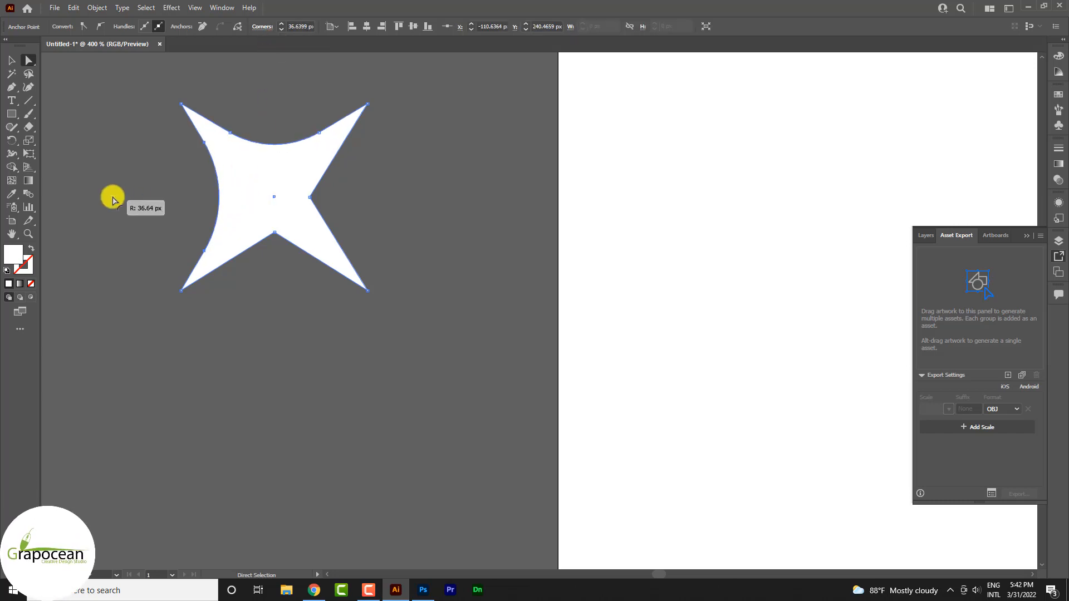
left_click(310, 198)
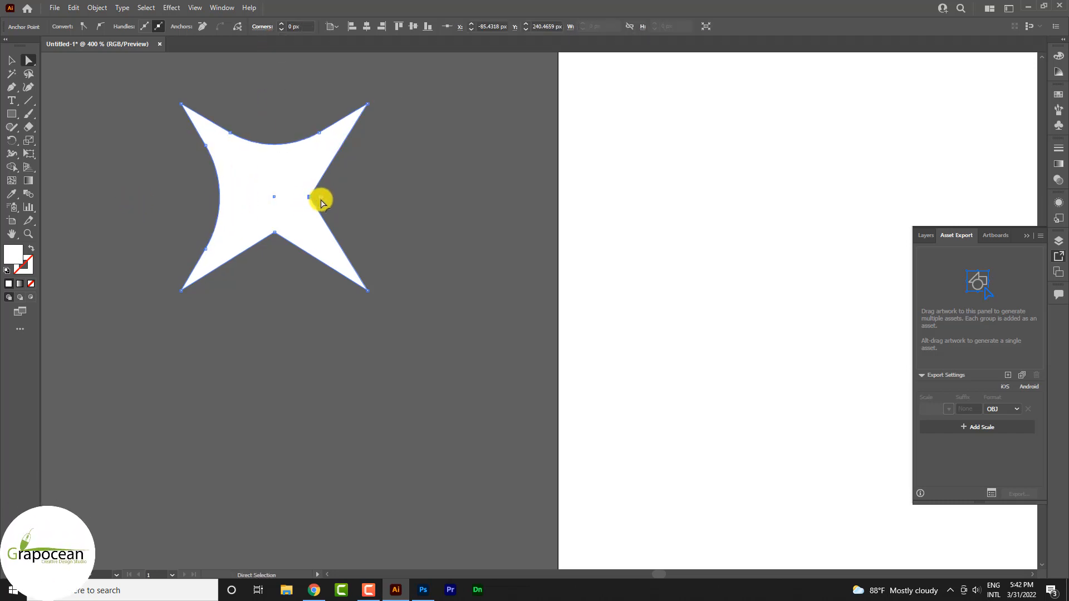
left_click_drag(482, 214, 525, 214)
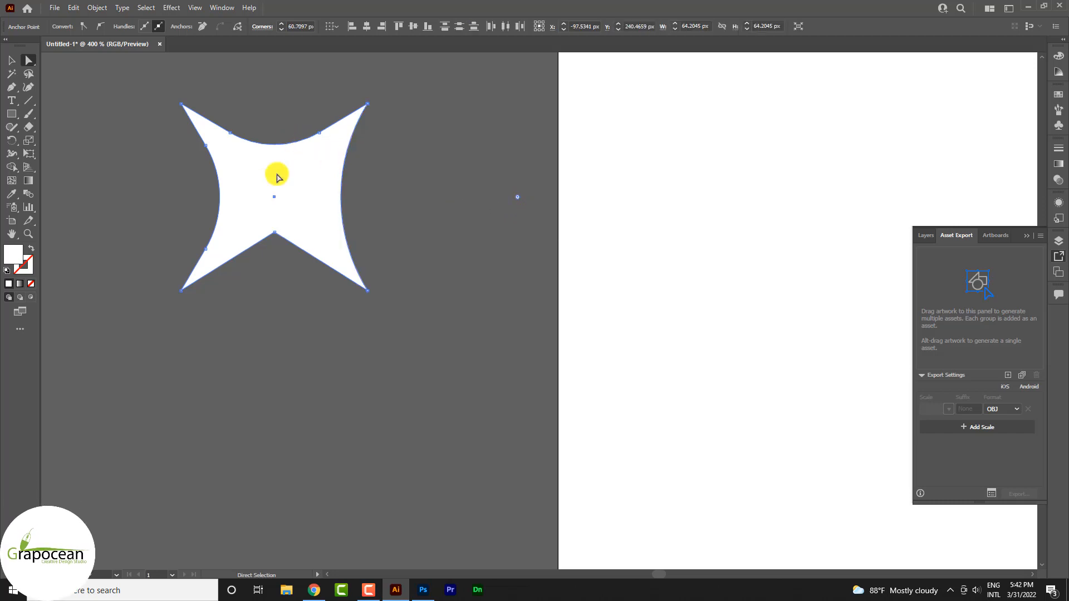
- Widen the top inner curve to a radius of about 63 px and fully curve the left and bottom inner corners to match
left_click_drag(281, 150, 268, 5)
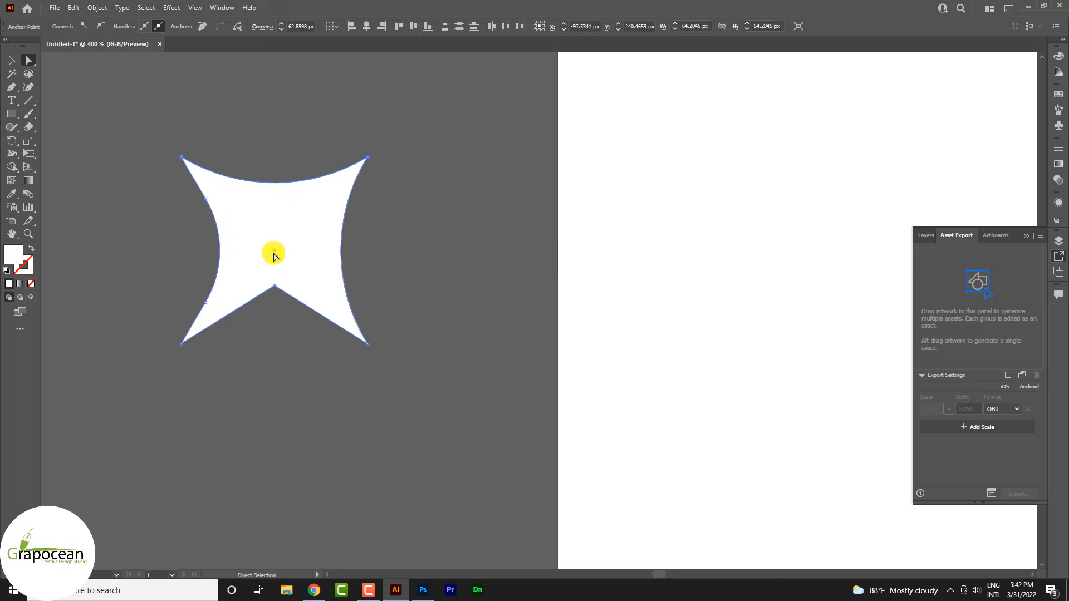
left_click(216, 256)
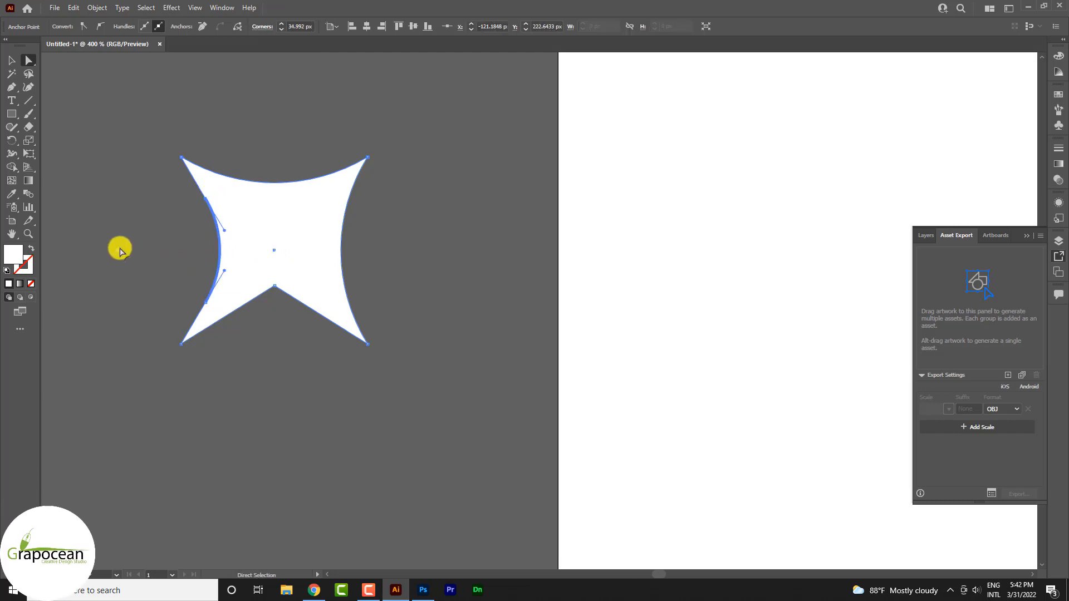
left_click(275, 287)
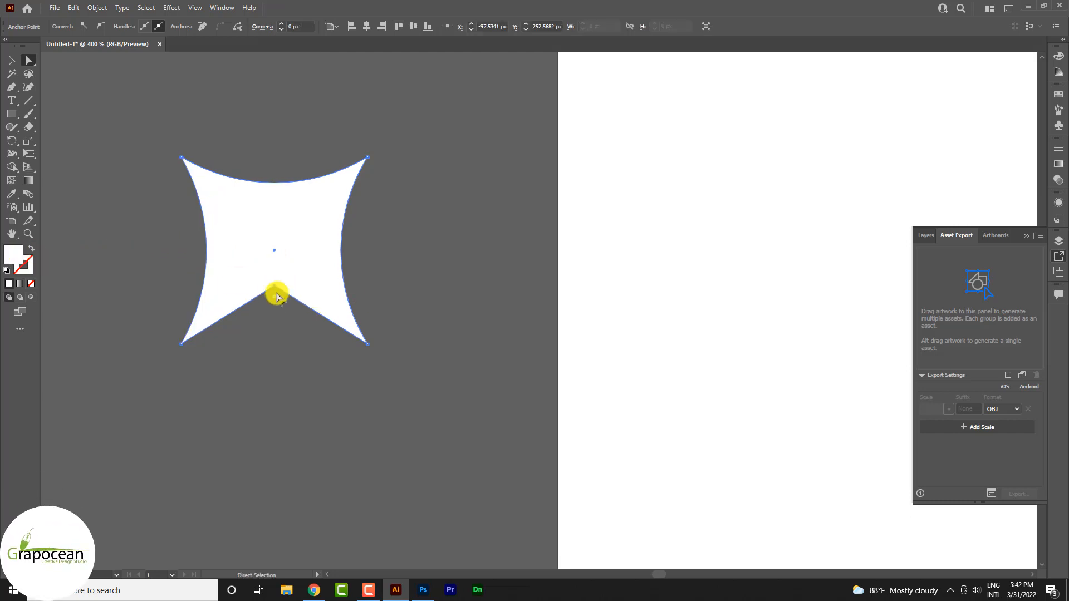
left_click_drag(269, 367, 246, 418)
left_click(11, 60)
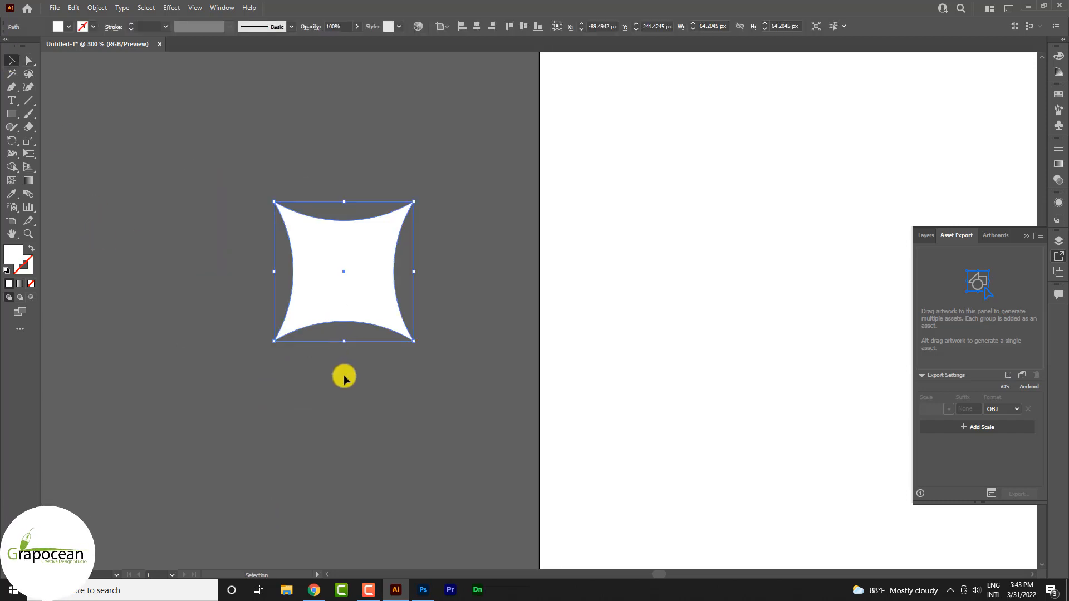
- Offset the four-pointed concave shape's path inward by about 10 px with miter joins to create a smaller inner copy
left_click(344, 376)
left_click(352, 295)
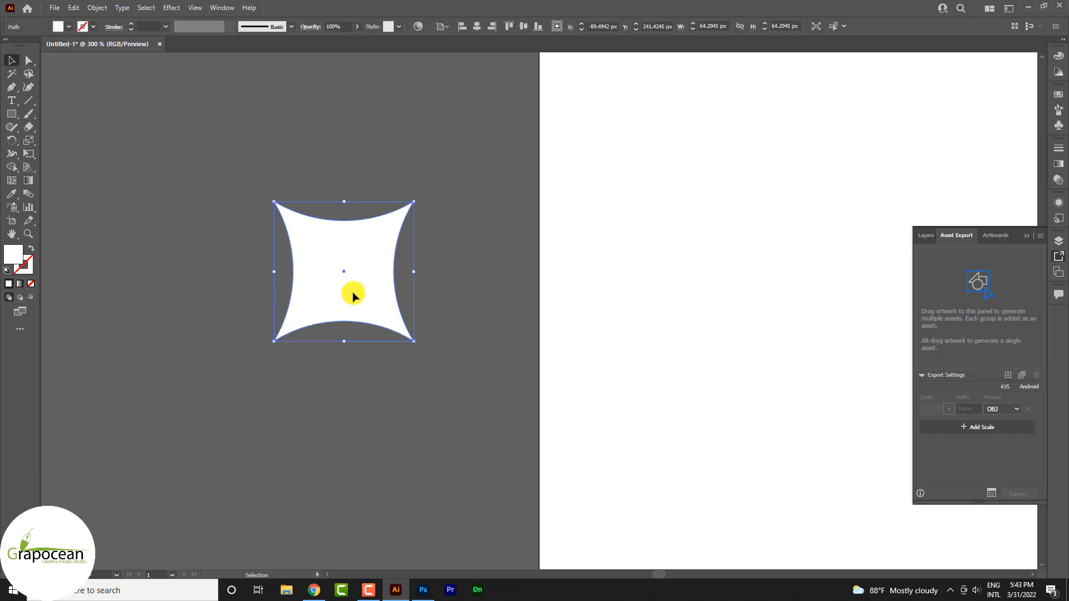
left_click(97, 7)
mouse_move(214, 275)
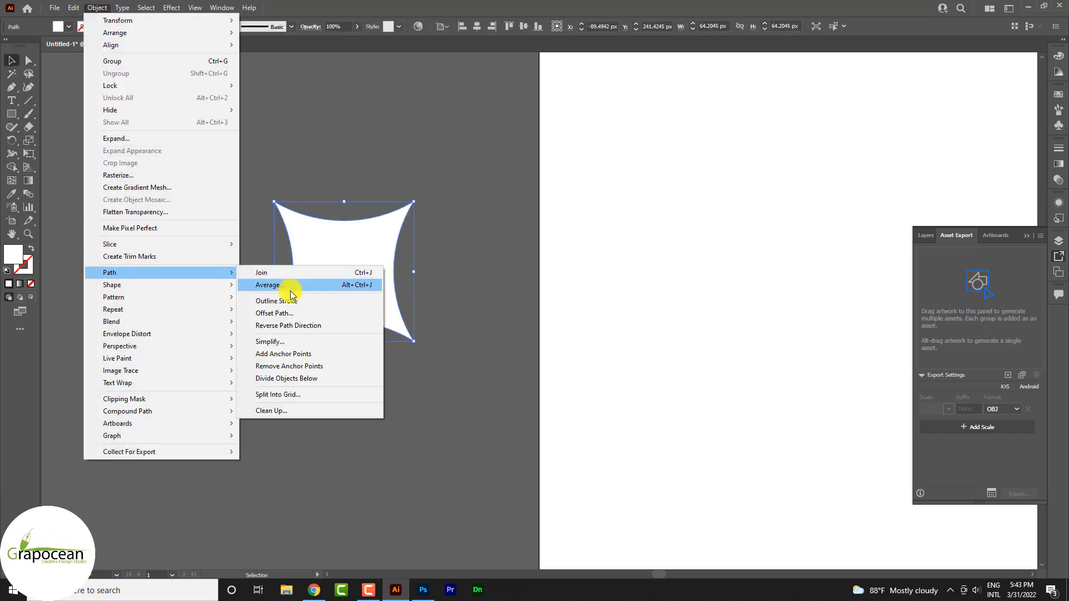
left_click(274, 313)
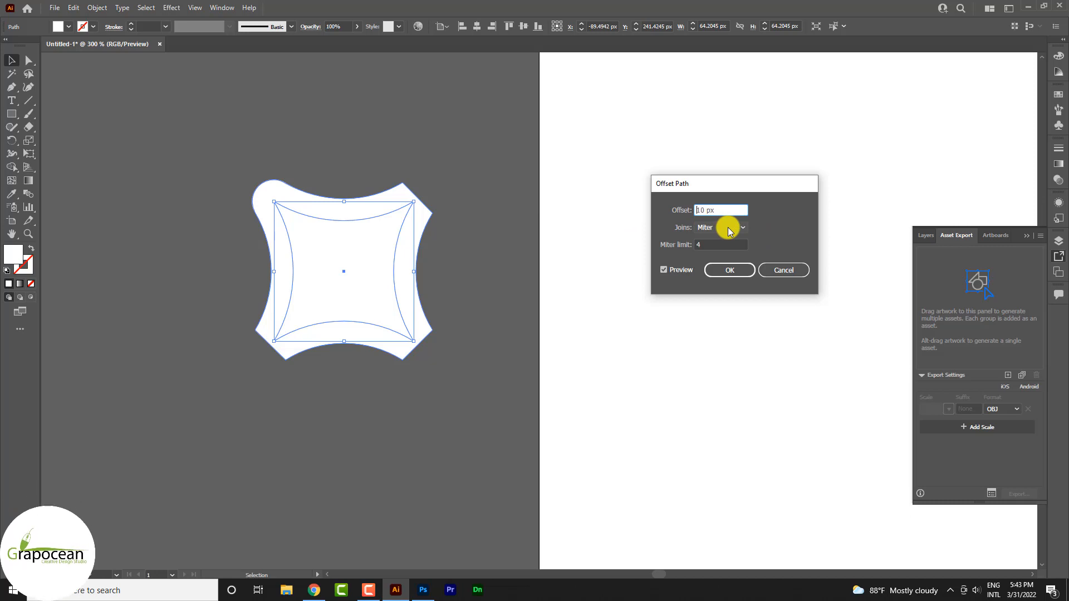
left_click(729, 270)
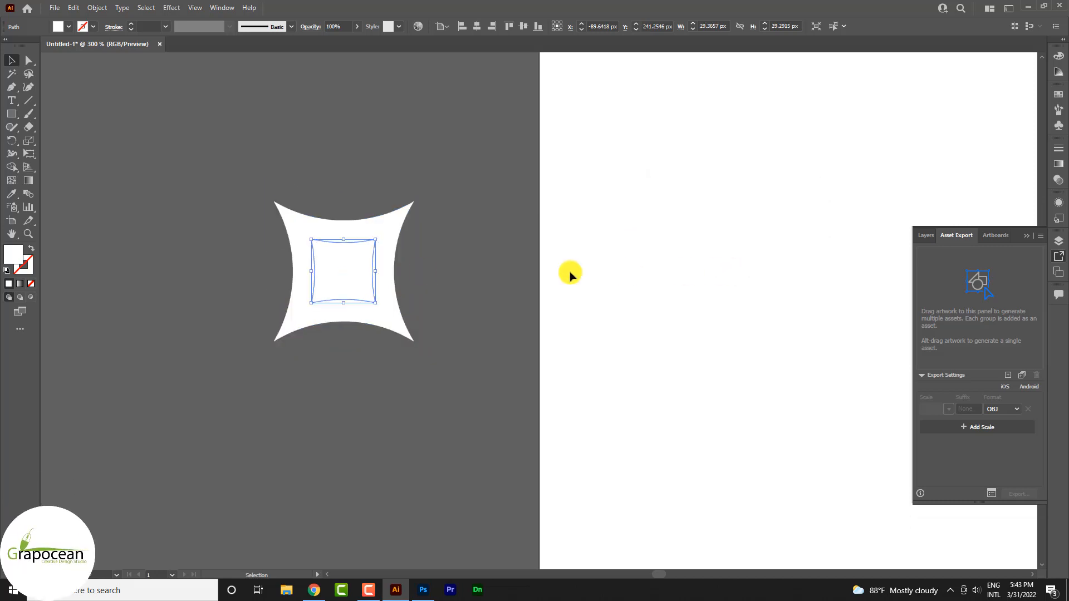
- Select both concave shapes and cut the inner one out of the outer with the Shape Builder tool, leaving a hollow frame
left_click(443, 301)
left_click(365, 262)
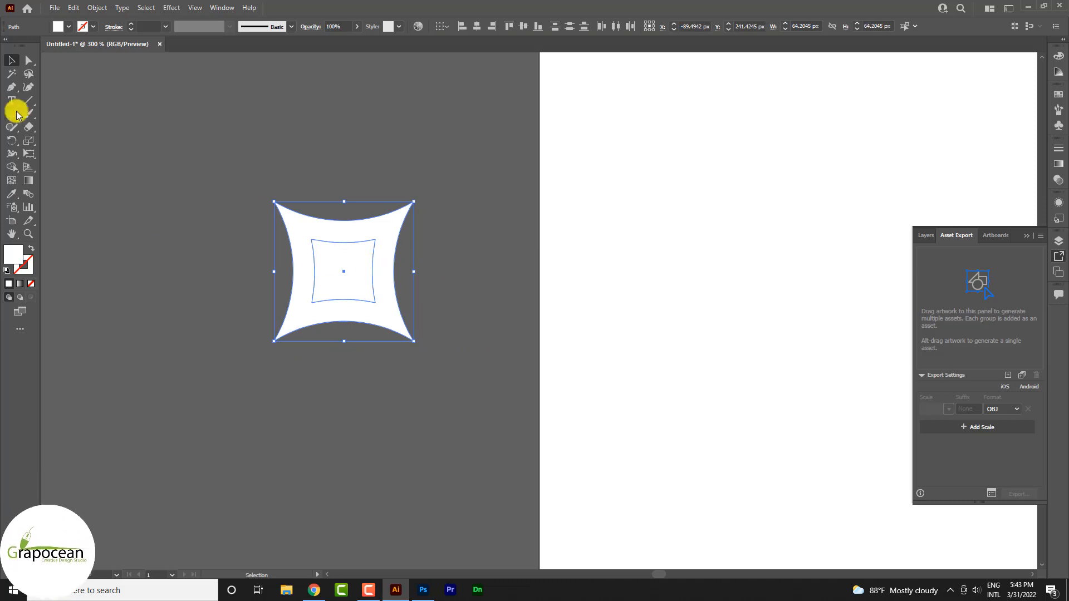
left_click(17, 169)
left_click(358, 279, "alt")
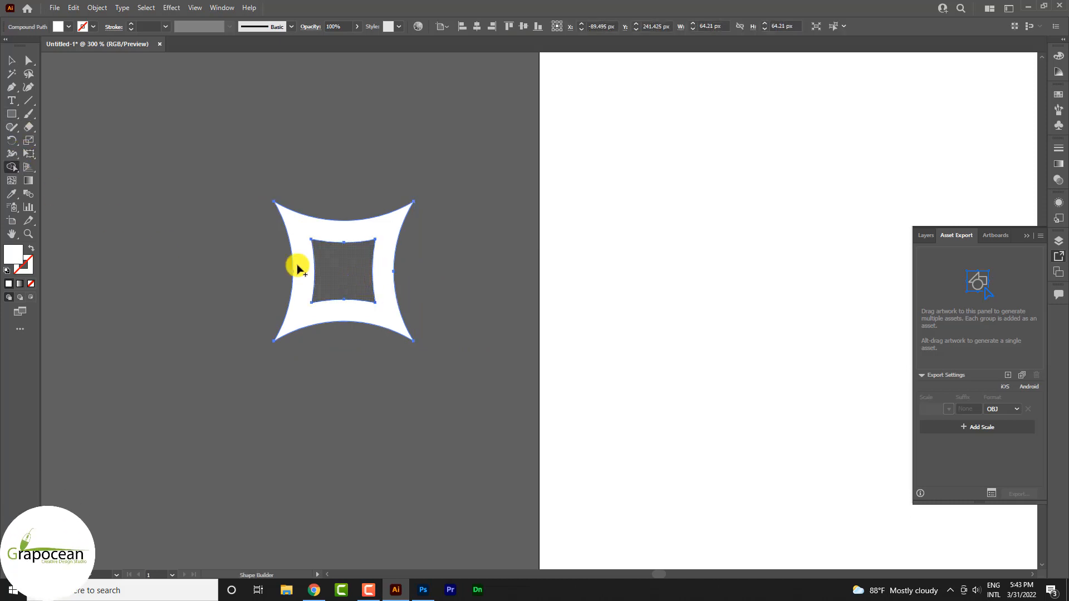
- Bring the hollow four-pointed frame from Illustrator into the Photoshop Facebook Cover document, in the empty area below the headline
left_click(11, 60)
left_click(477, 296)
scroll(537, 288, "down", 2)
left_click_drag(458, 293, 564, 361)
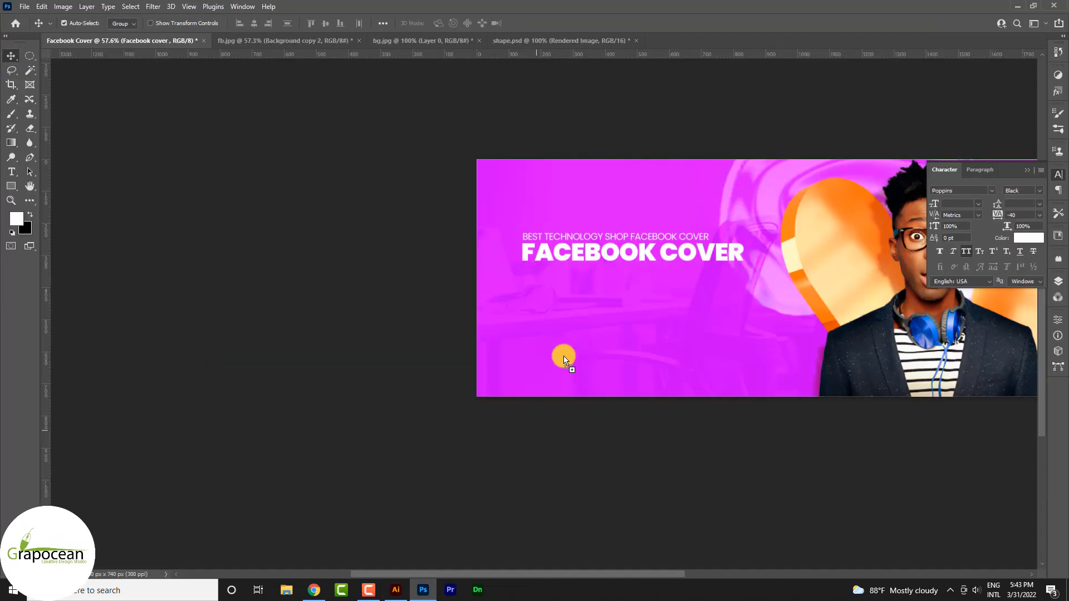